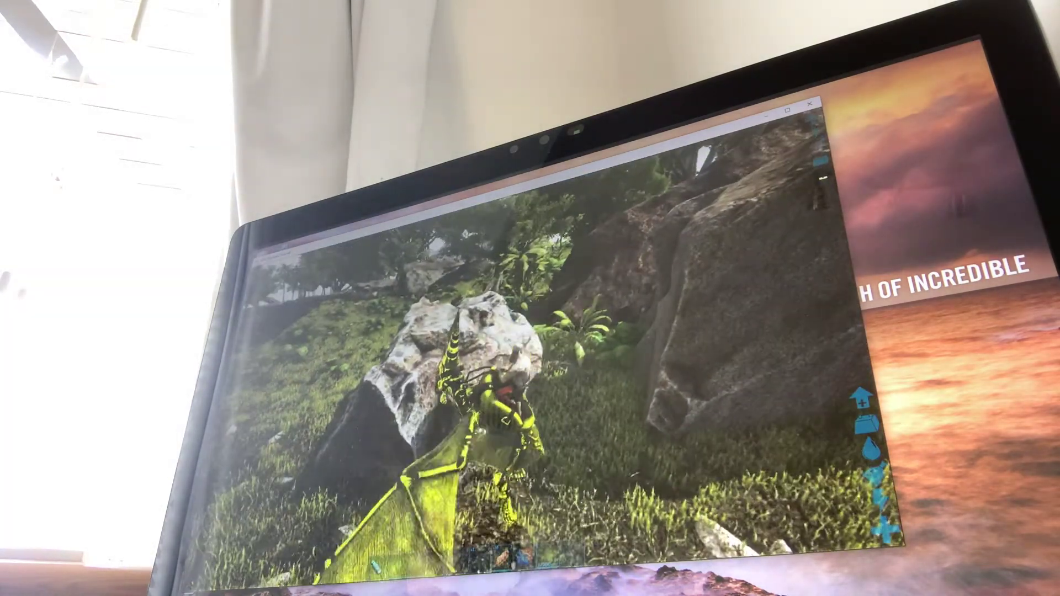
Open the pteranodon's inventory, move the flint stacks out of yours, and show crafting
key("f")
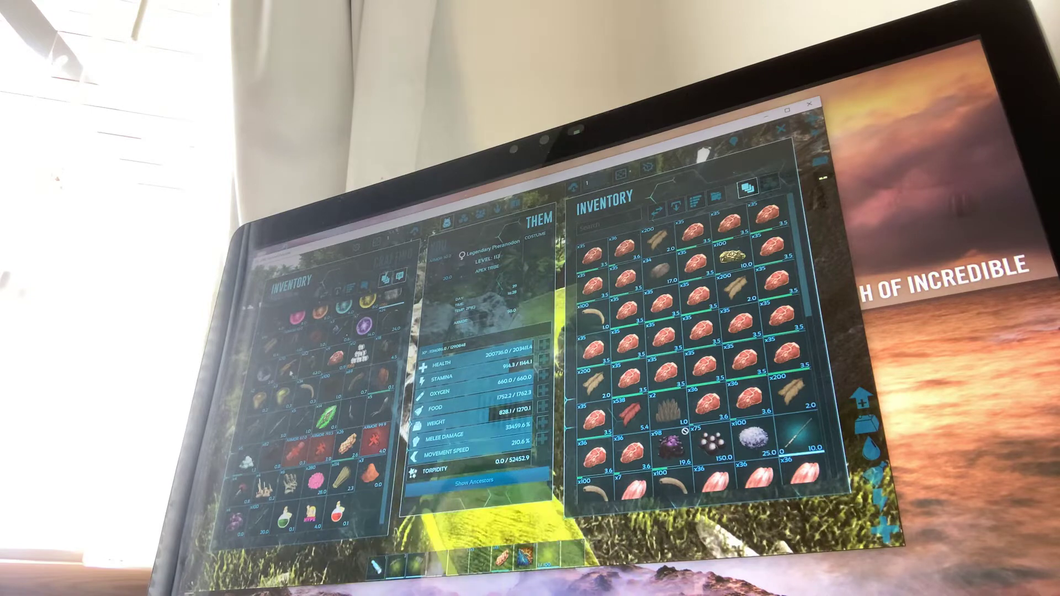
mouse_move(292, 358)
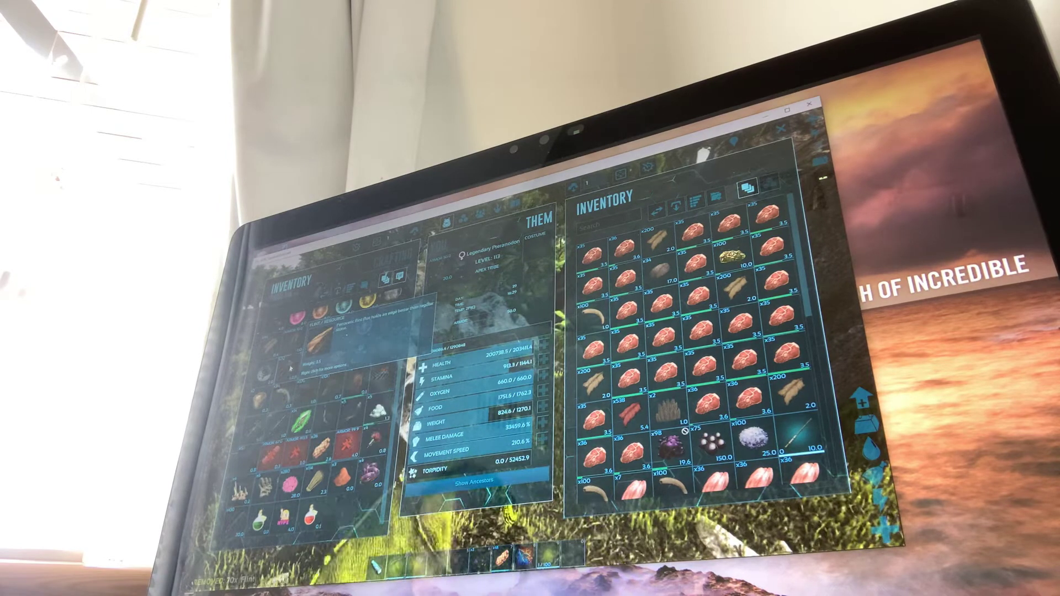
scroll(291, 368, "up", 2)
scroll(316, 389, "up", 2)
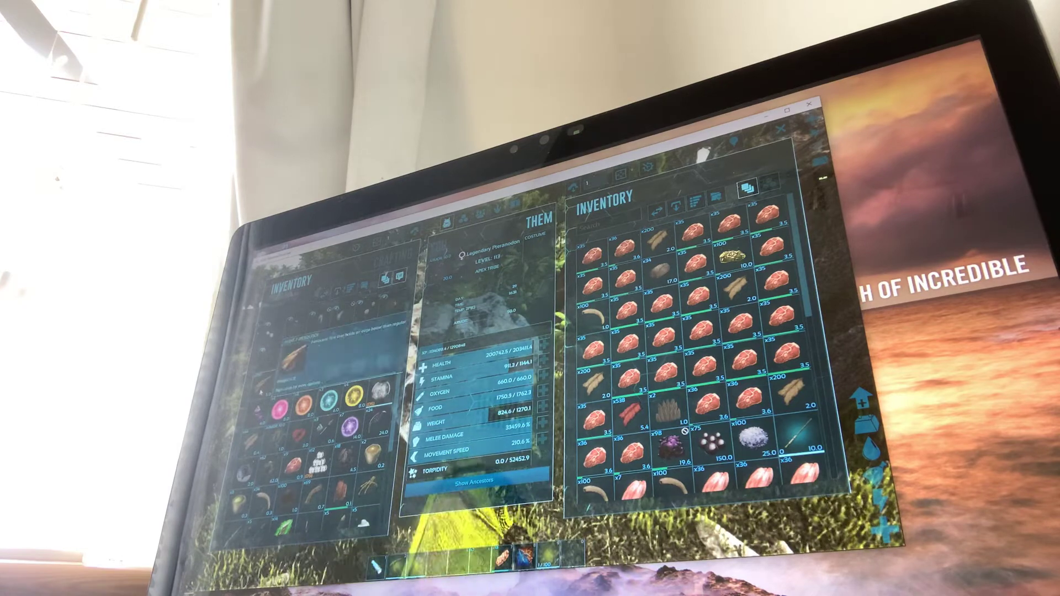
left_click_drag(292, 356, 464, 529)
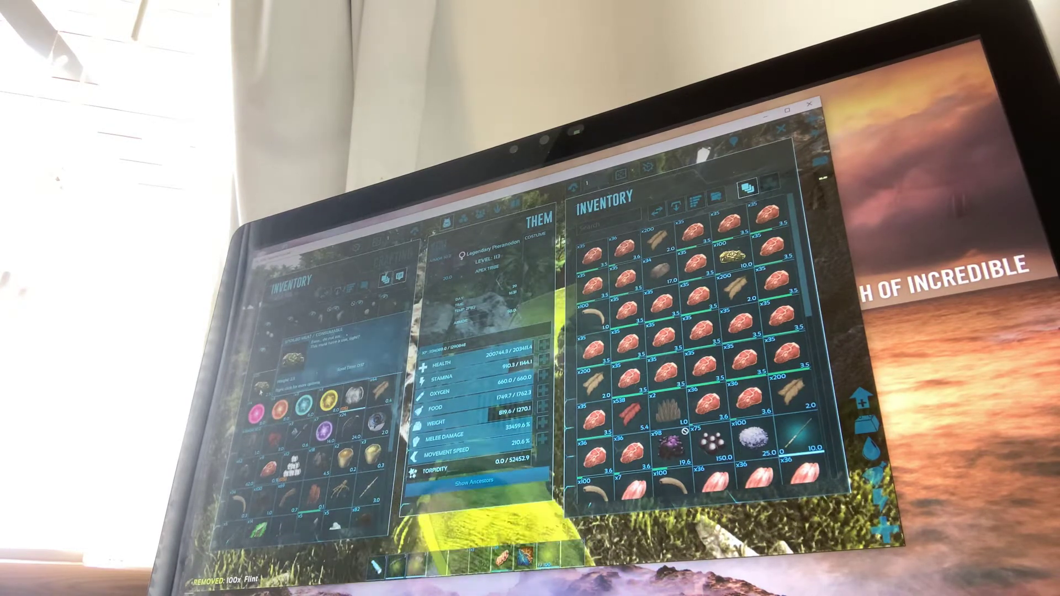
scroll(315, 389, "up", 2)
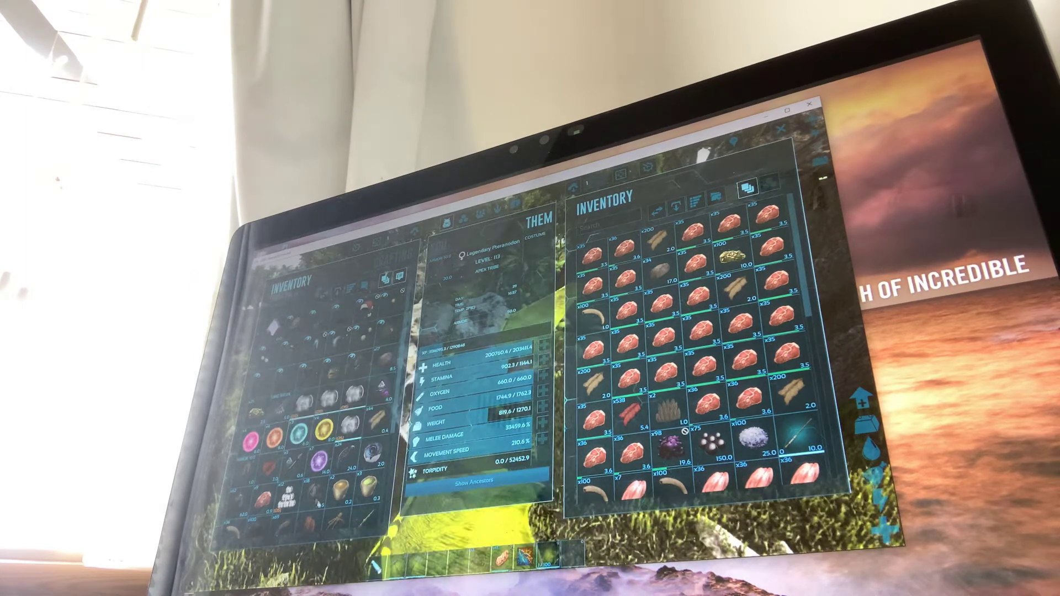
scroll(314, 414, "down", 3)
scroll(315, 414, "down", 2)
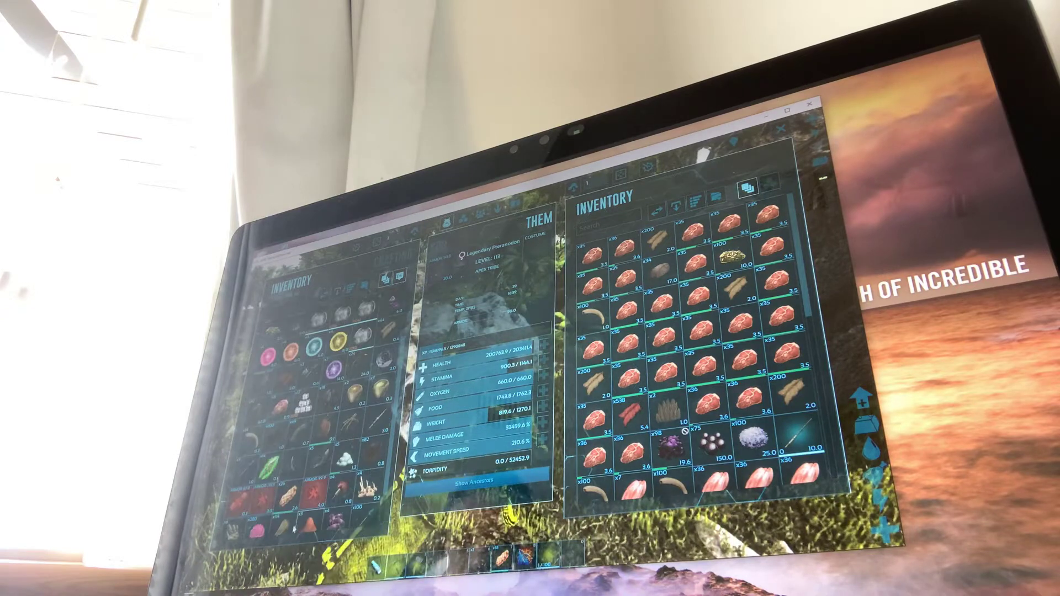
scroll(332, 414, "up", 3)
scroll(331, 414, "up", 3)
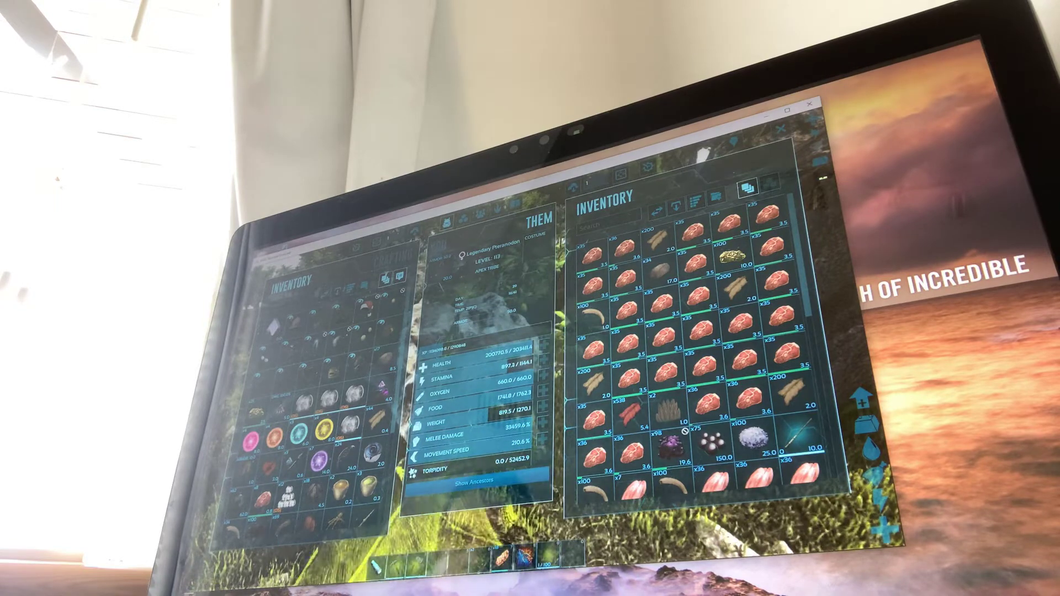
key("q")
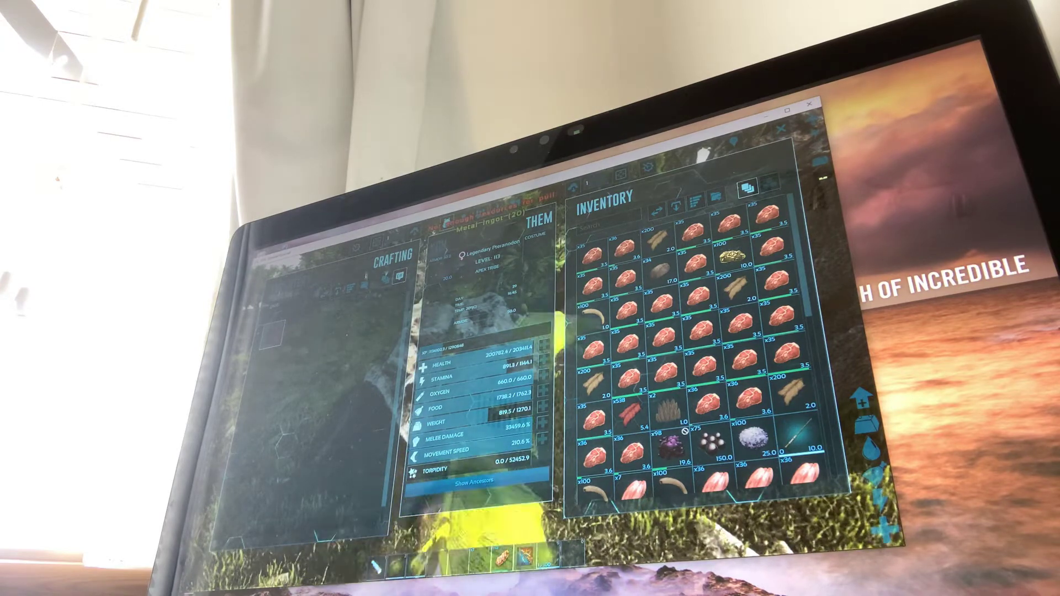
scroll(684, 428, "down", 3)
scroll(685, 397, "down", 3)
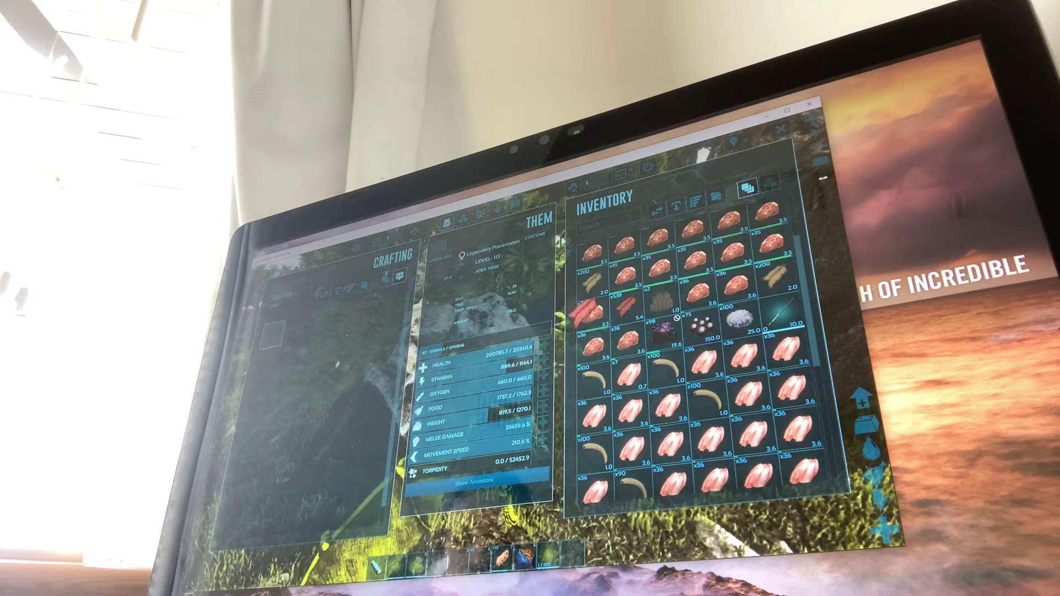
Eat one raw fish meat, then drop everything the pteranodon carries
double_click(586, 314)
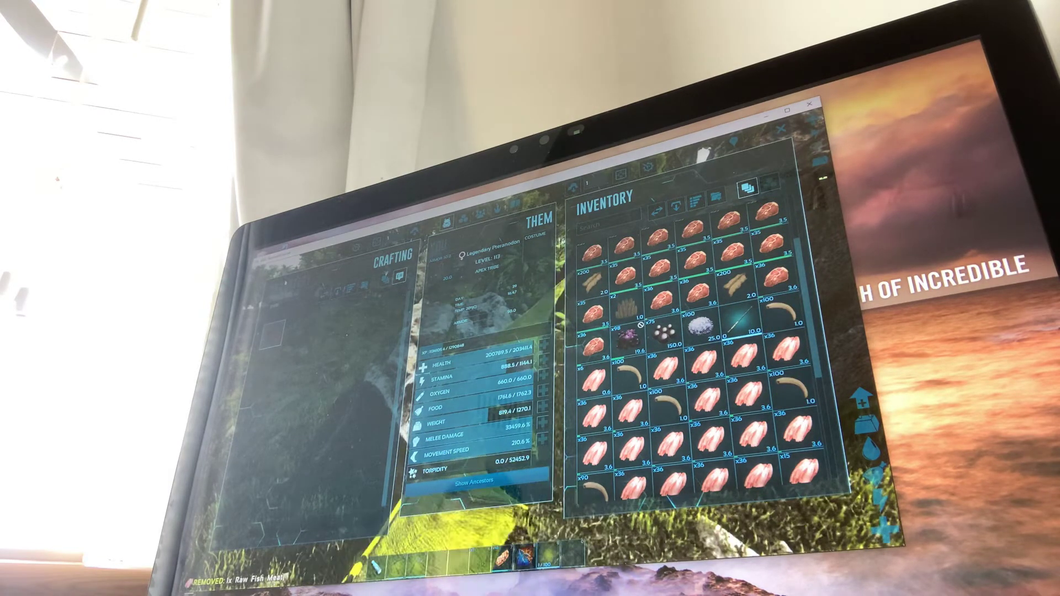
left_click(282, 282)
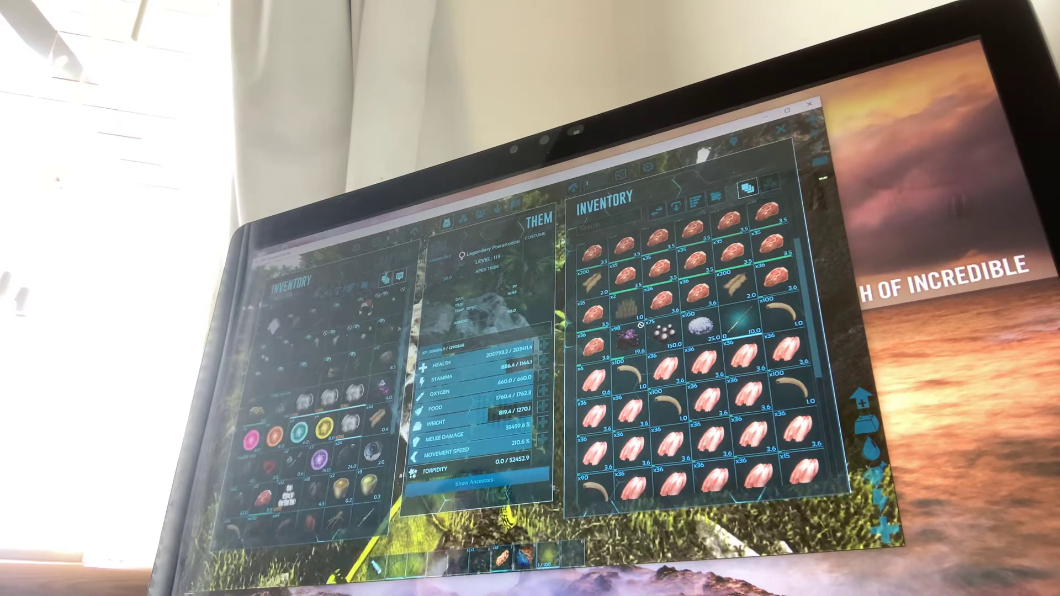
scroll(376, 365, "down", 3)
scroll(369, 389, "down", 3)
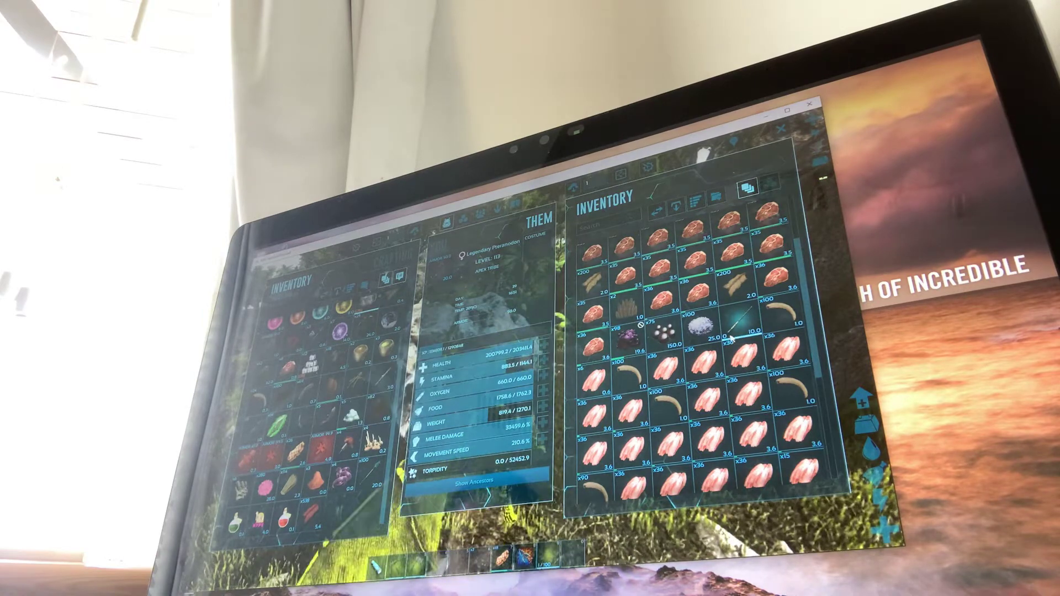
scroll(719, 352, "down", 1)
scroll(710, 349, "down", 2)
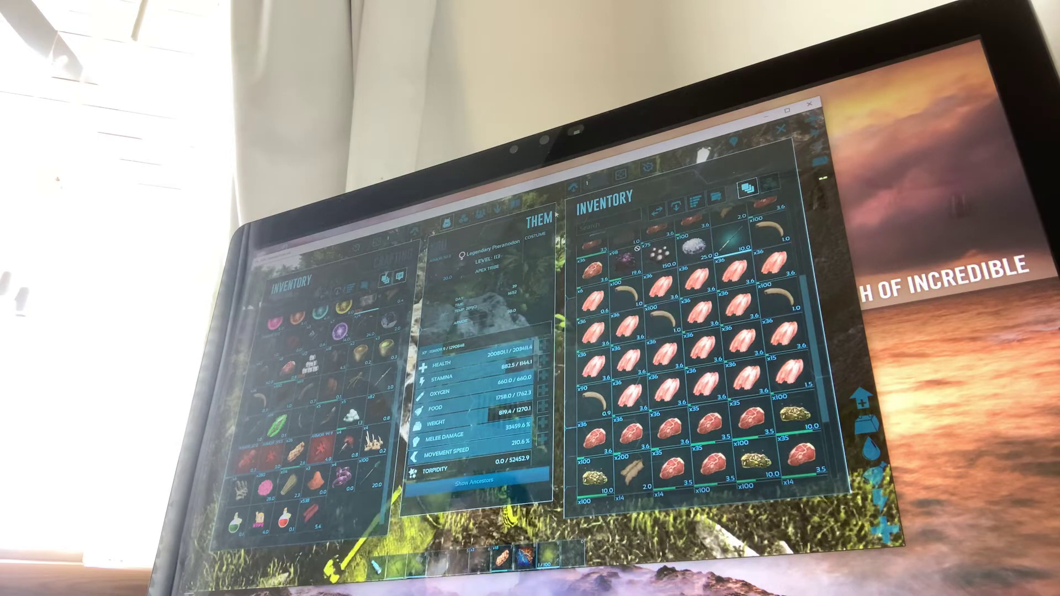
left_click(677, 213)
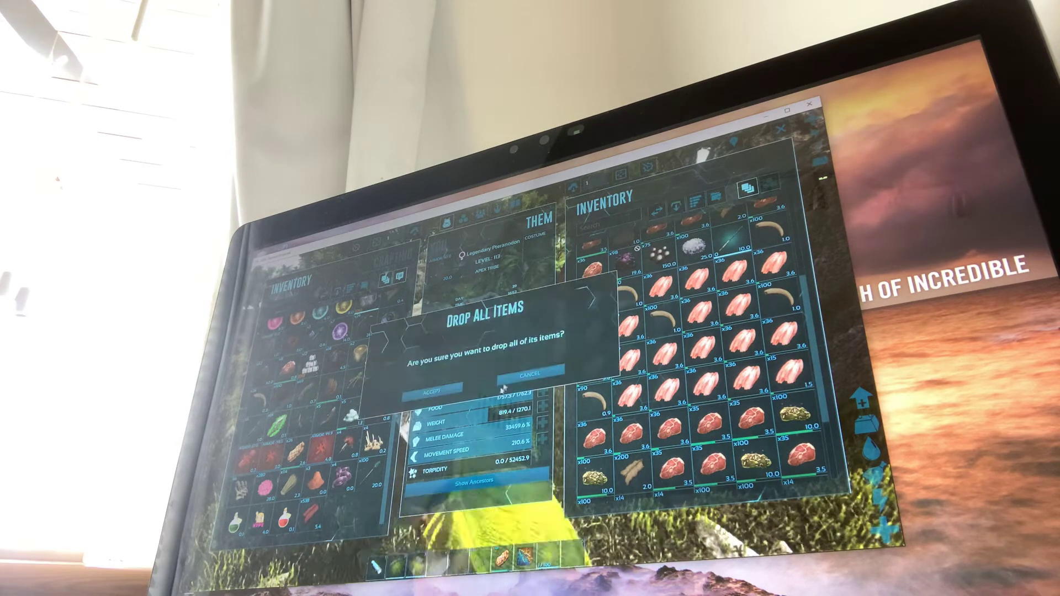
left_click(463, 386)
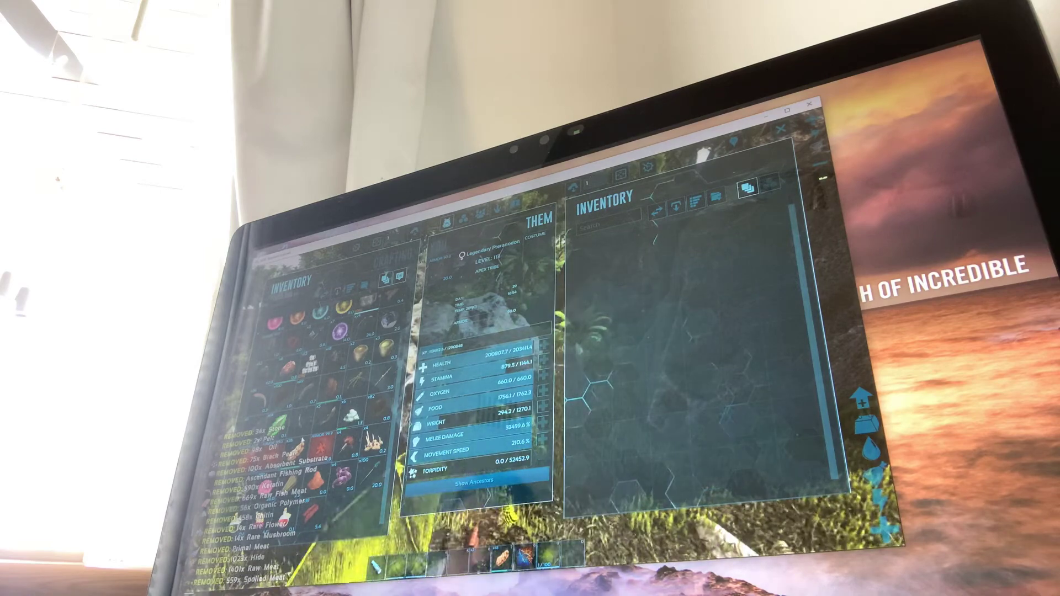
scroll(308, 427, "down", 2)
scroll(308, 428, "up", 2)
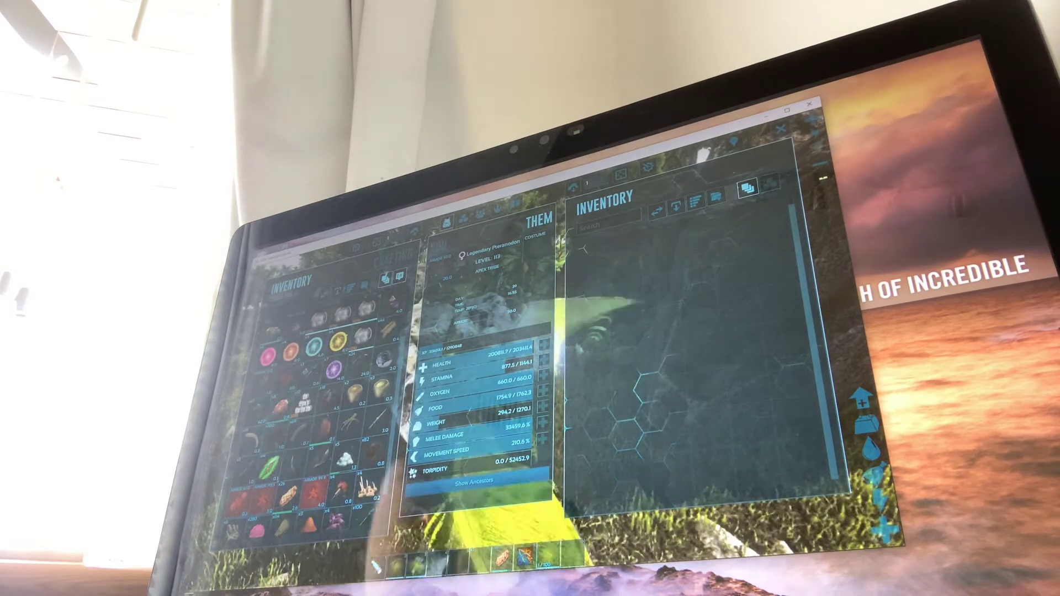
scroll(308, 427, "up", 2)
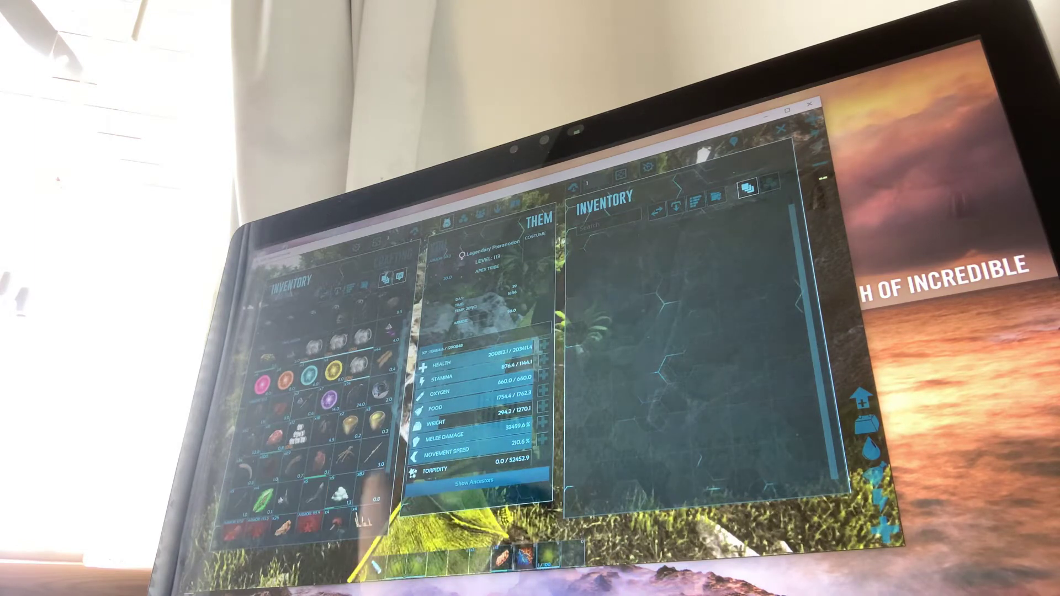
scroll(308, 427, "up", 2)
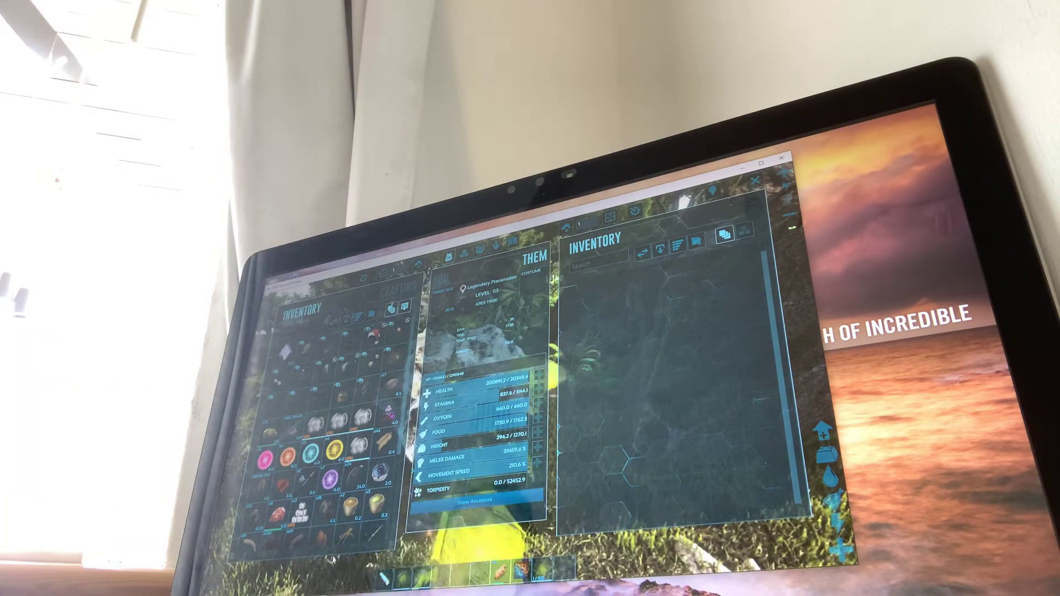
Close the pteranodon and player inventory screens
key("Escape")
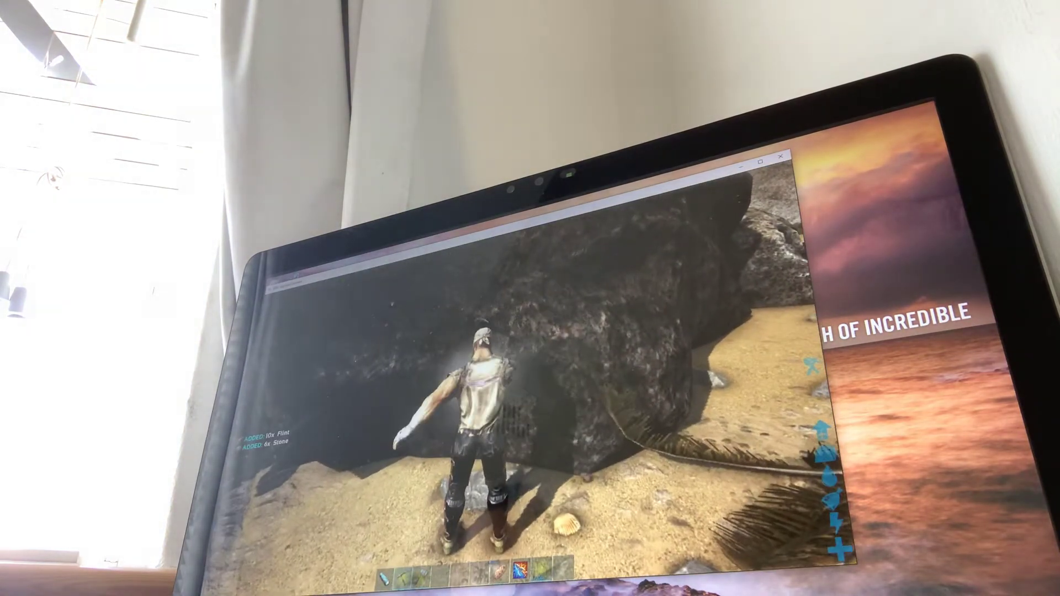
Mine the rock for flint and stone, then chop a tree for wood and thatch
left_click(531, 373)
left_click(530, 373)
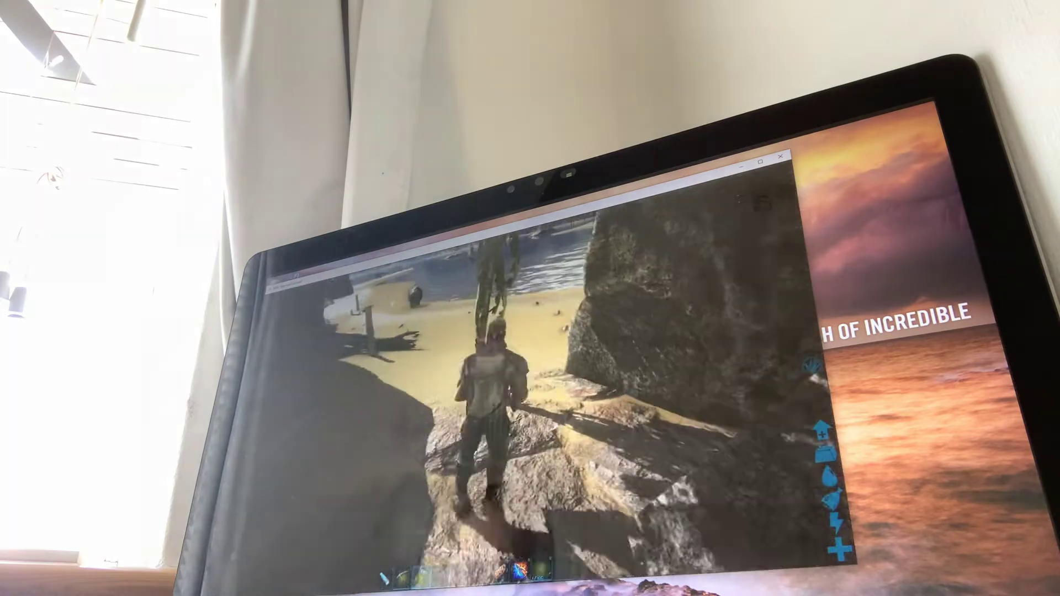
key("w")
key("w")
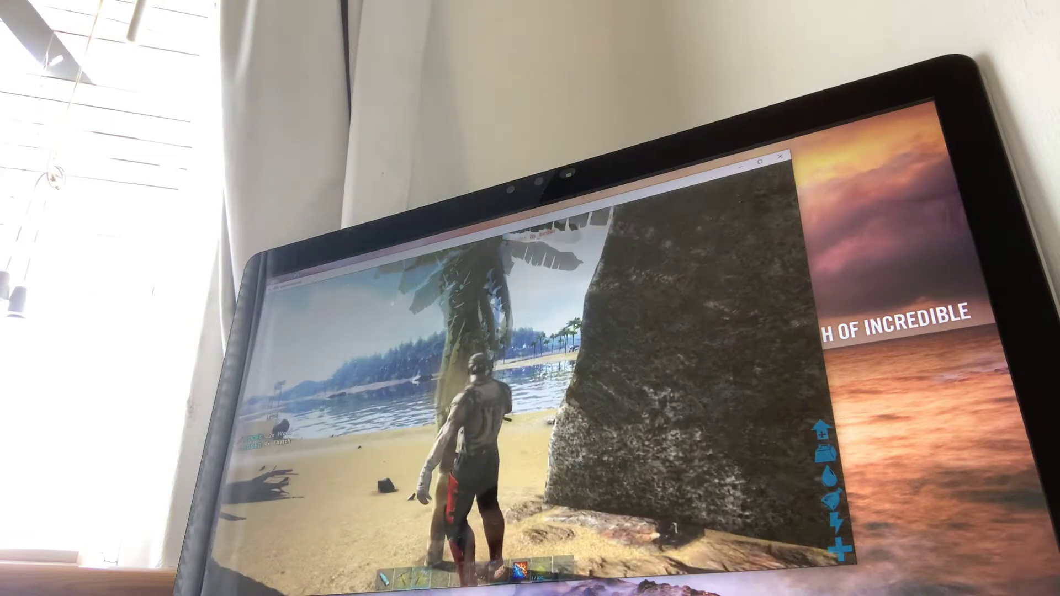
left_click(530, 372)
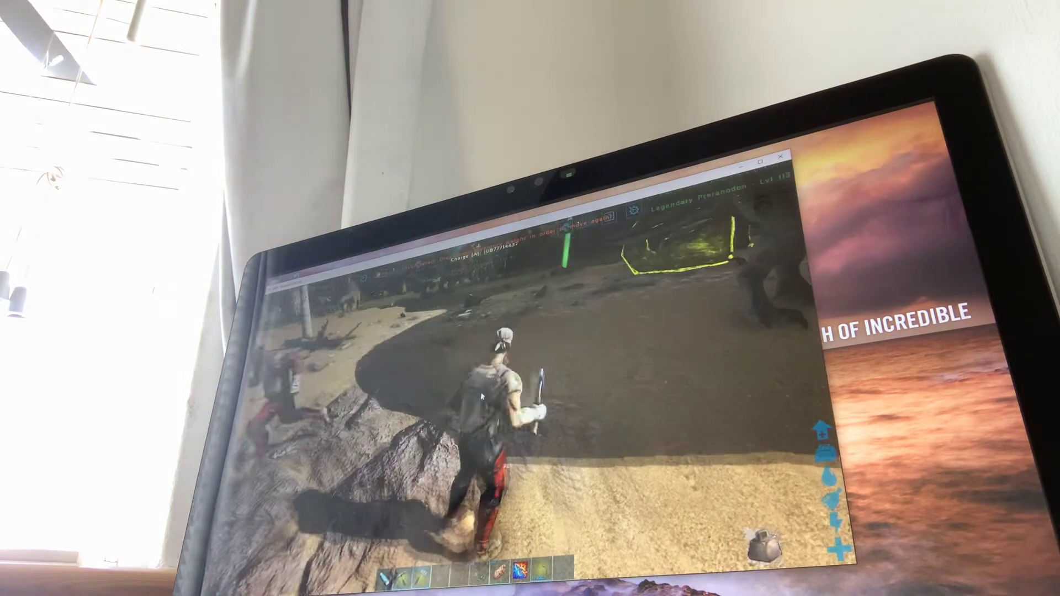
Check the stone foundation recipe in the crafting engrams, then close the screen
key("i")
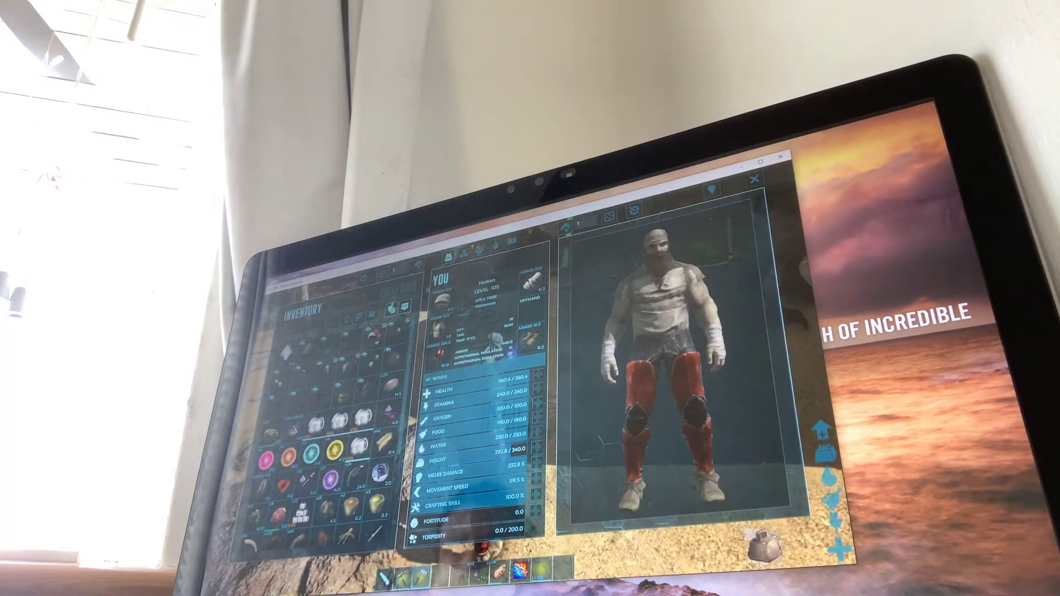
key("v")
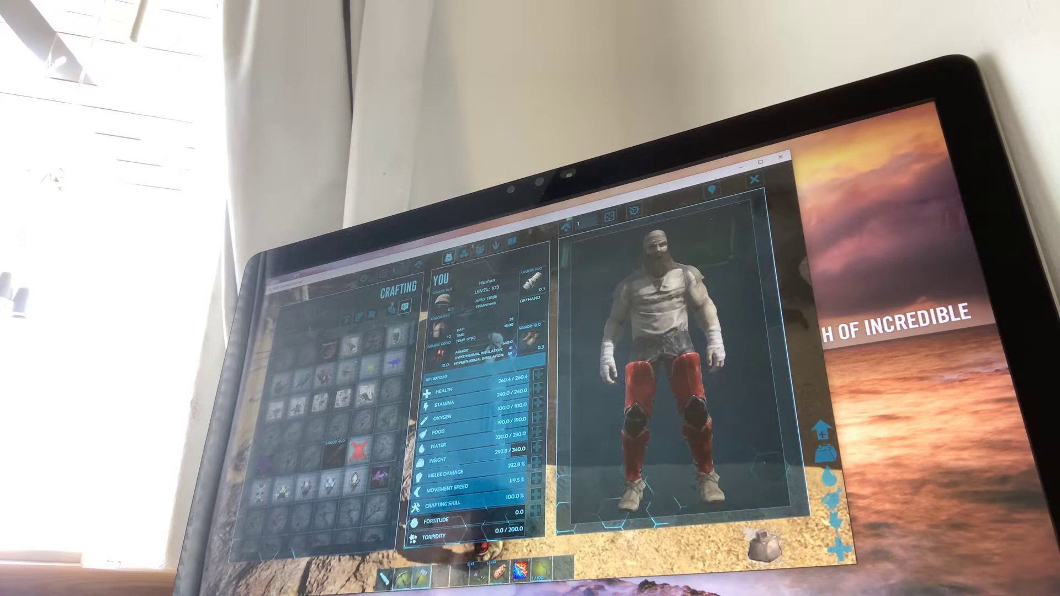
scroll(331, 430, "down", 5)
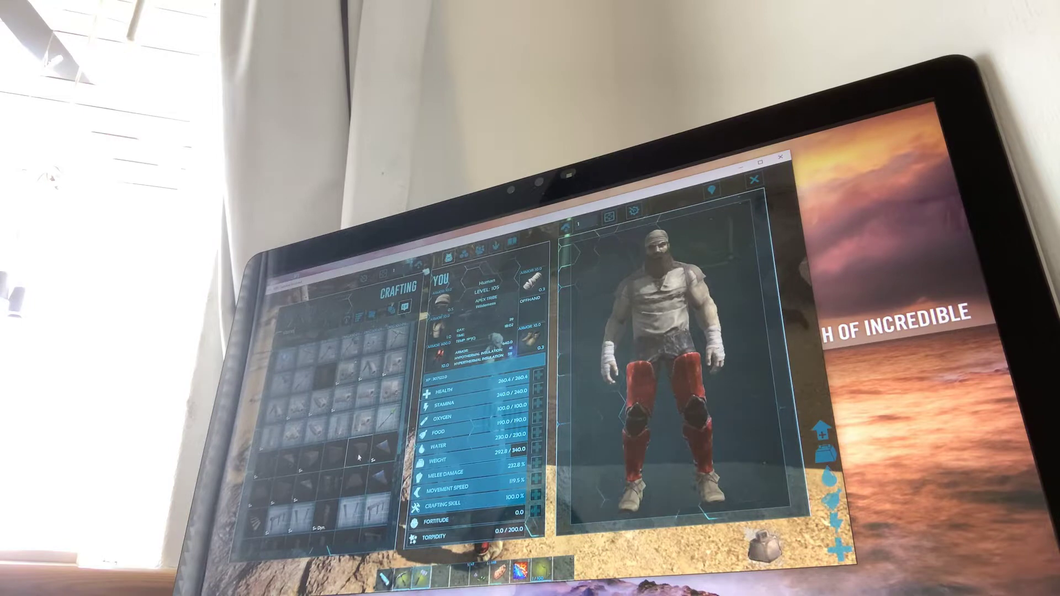
mouse_move(358, 451)
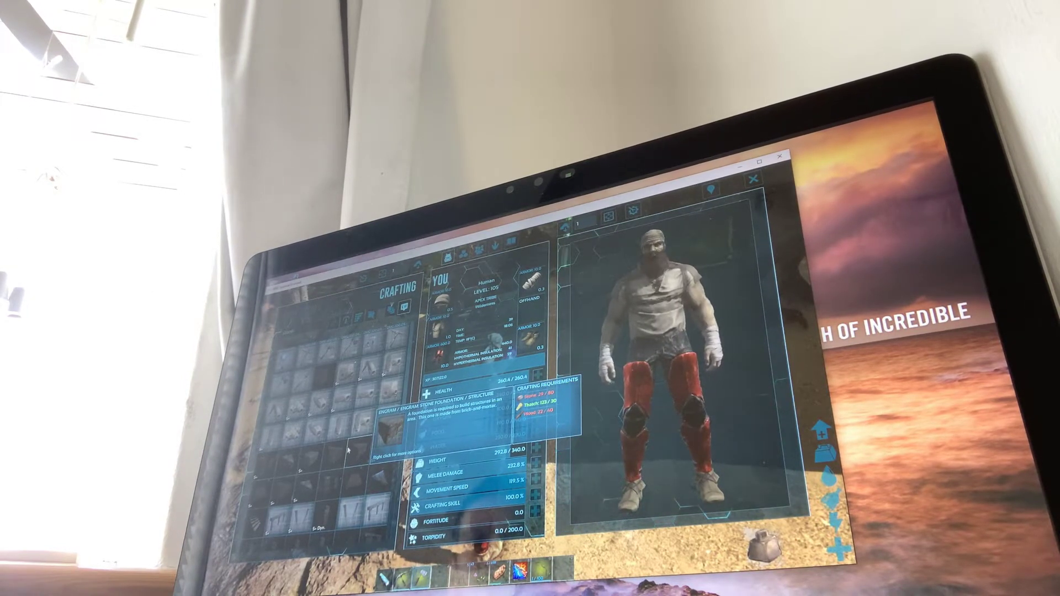
key("Escape")
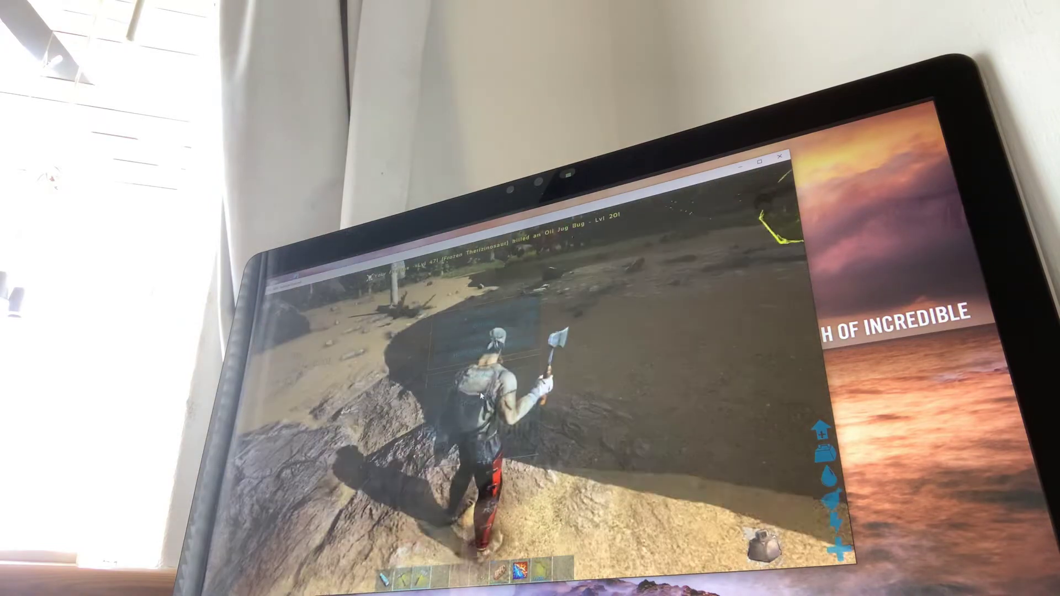
Turn toward the large rock and harvest stone and flint from it
key("Escape")
key("Escape")
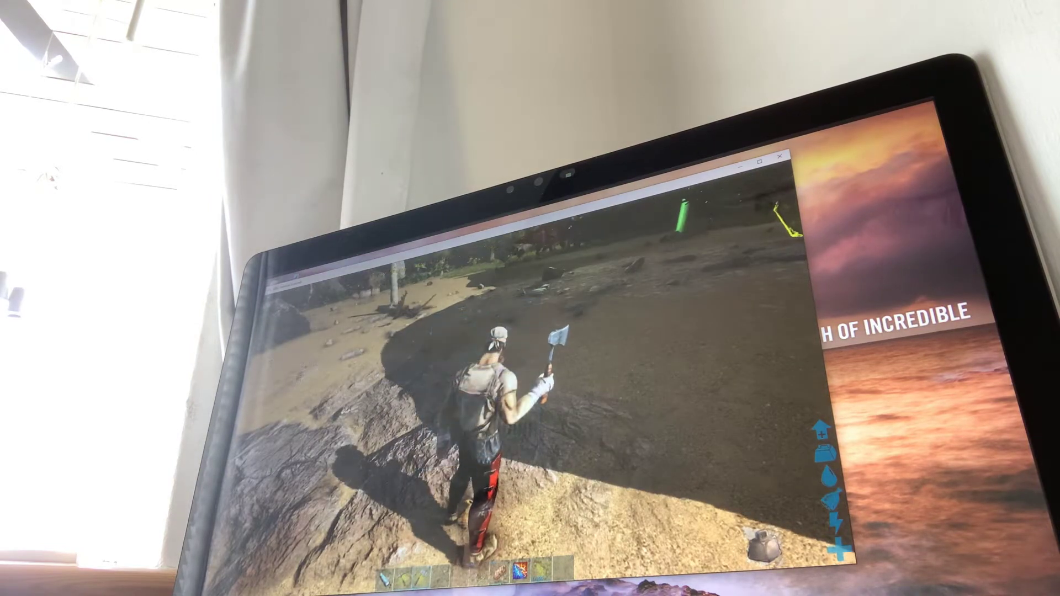
left_click_drag(529, 373, 663, 373)
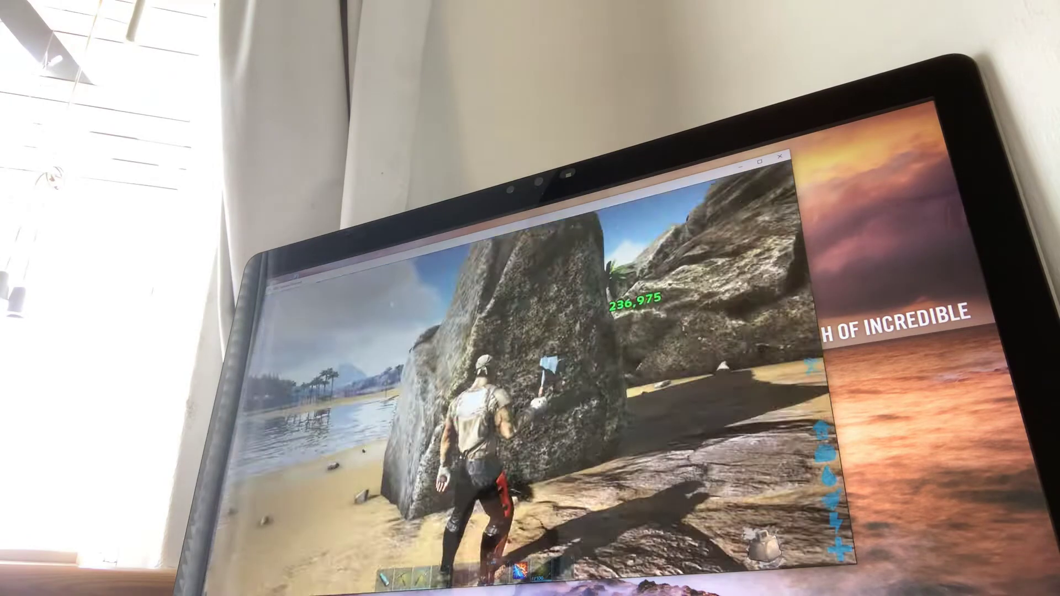
left_click_drag(530, 331, 529, 463)
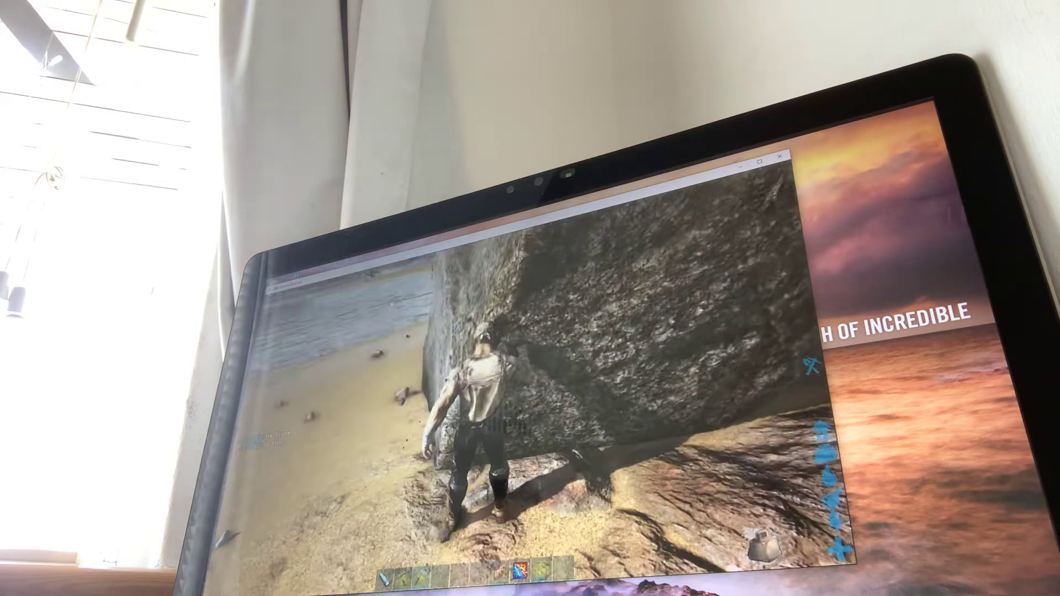
left_click(530, 373)
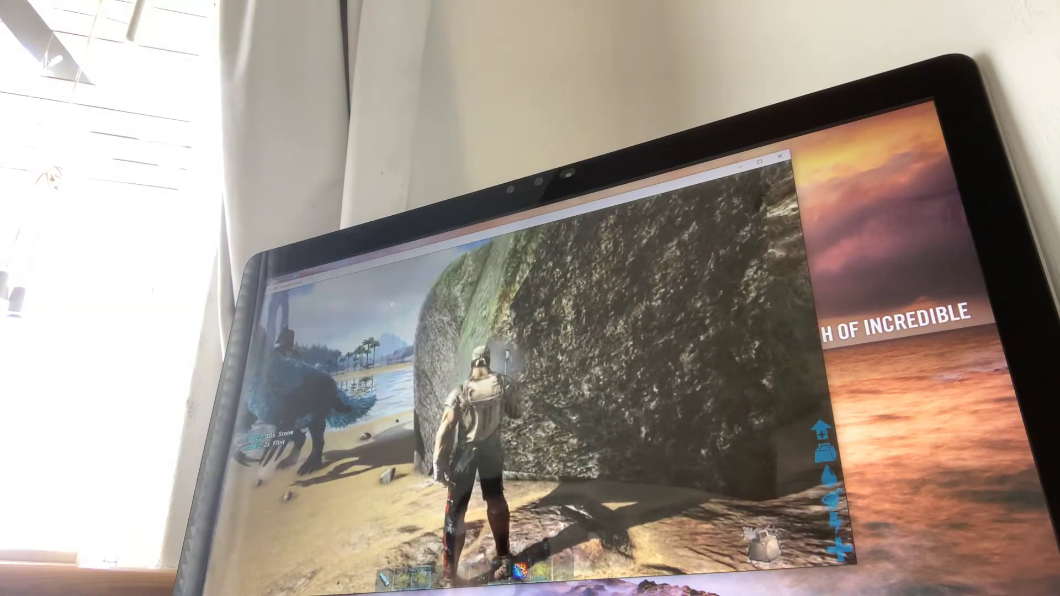
Run across the beach toward open landscape
left_click_drag(530, 373, 414, 372)
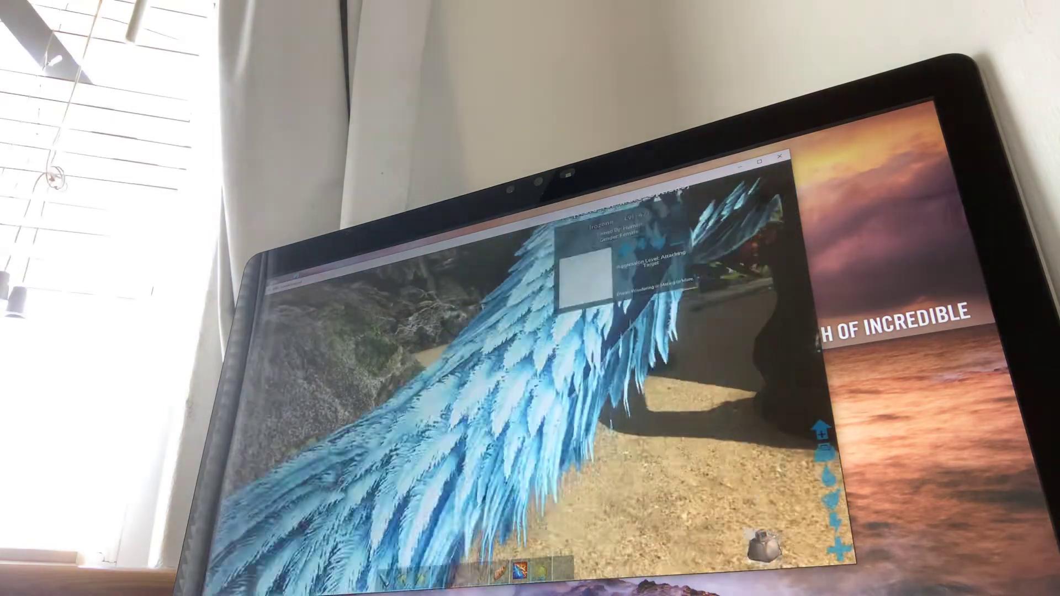
key("w")
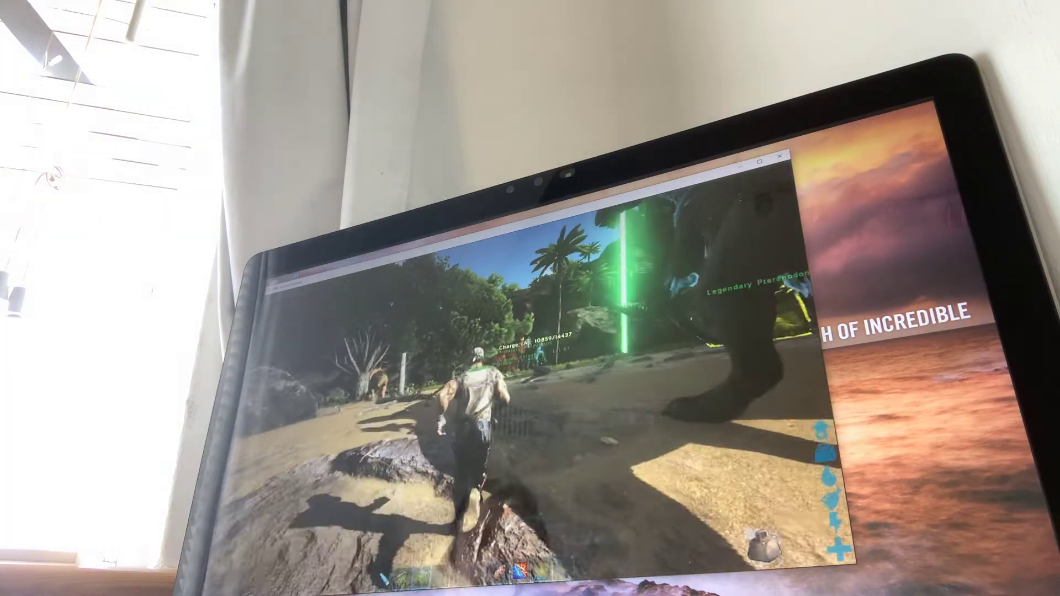
key("w")
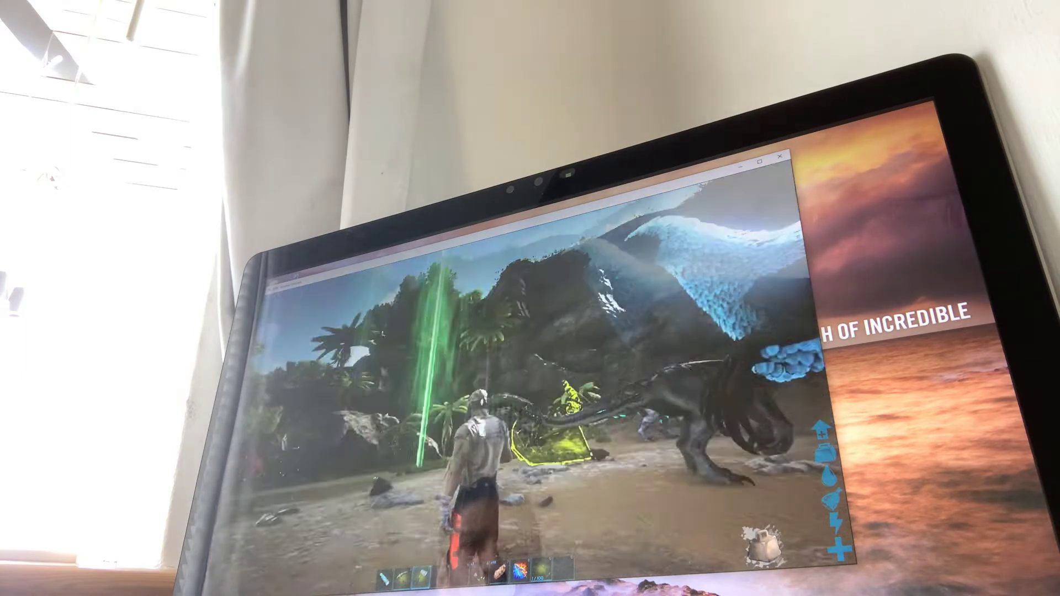
key("w")
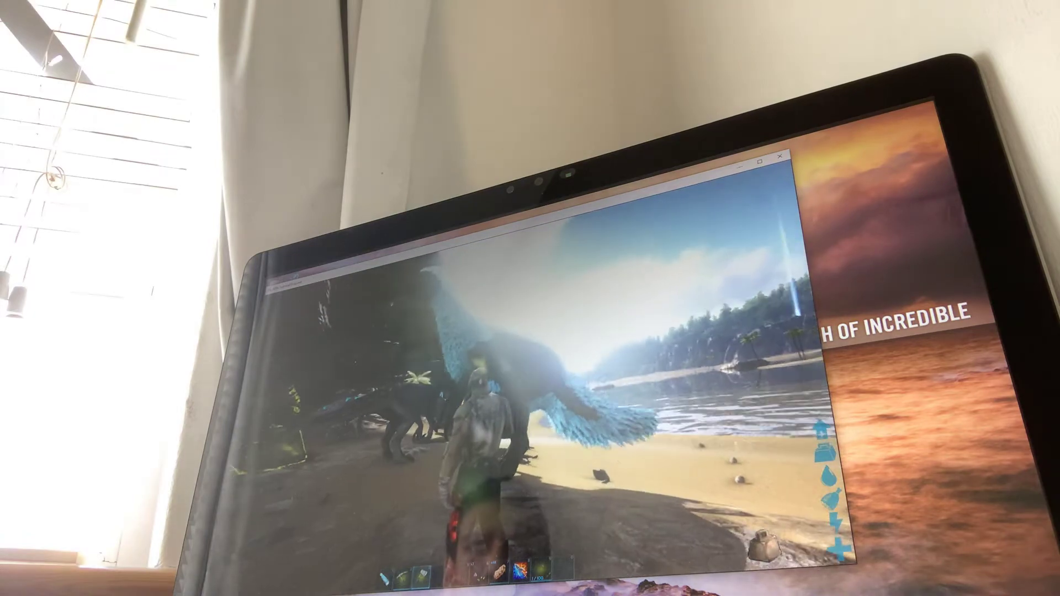
left_click_drag(530, 372, 530, 249)
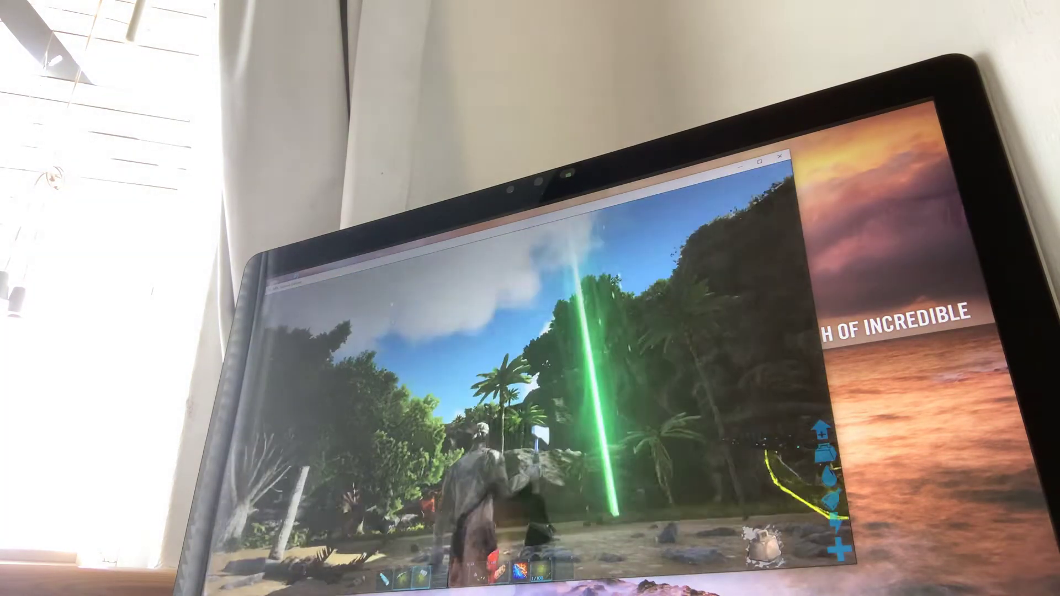
left_click_drag(530, 290, 530, 398)
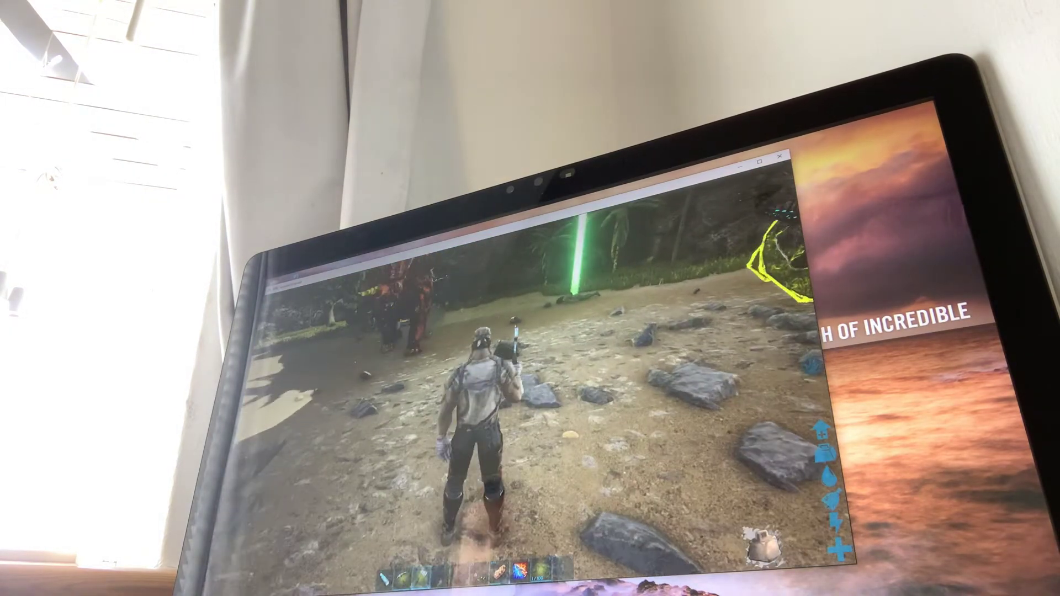
left_click_drag(530, 373, 332, 373)
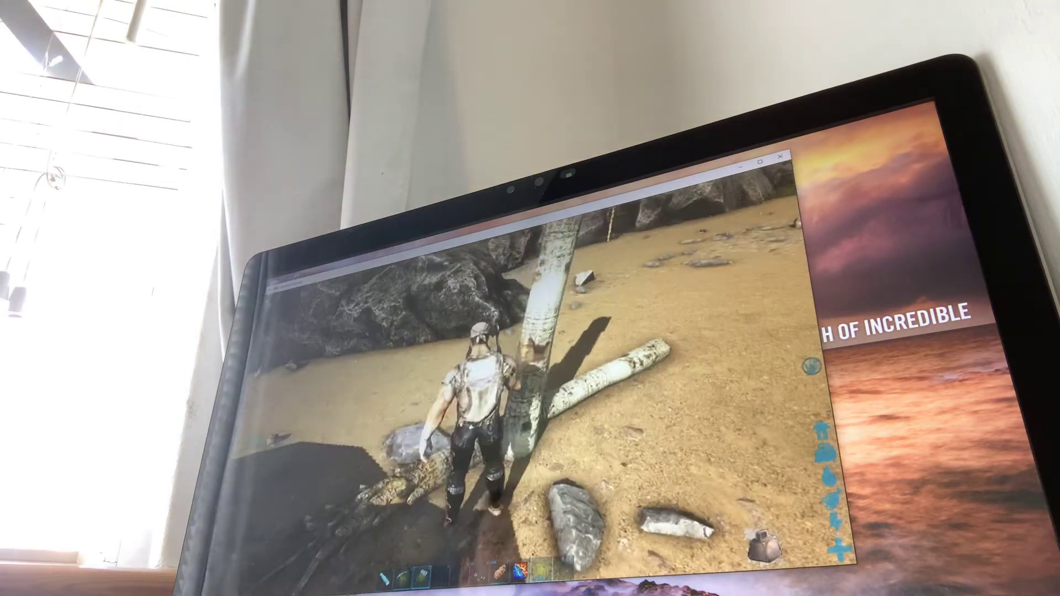
Punch a tree for wood and thatch, mine a rock, and open the inventory
left_click(531, 372)
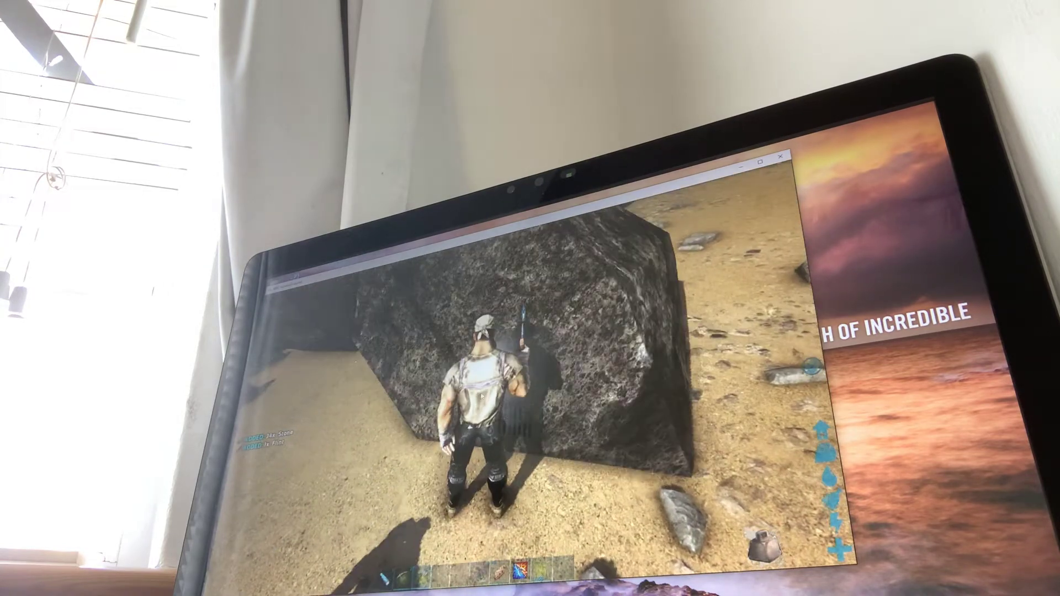
left_click(530, 372)
key("i")
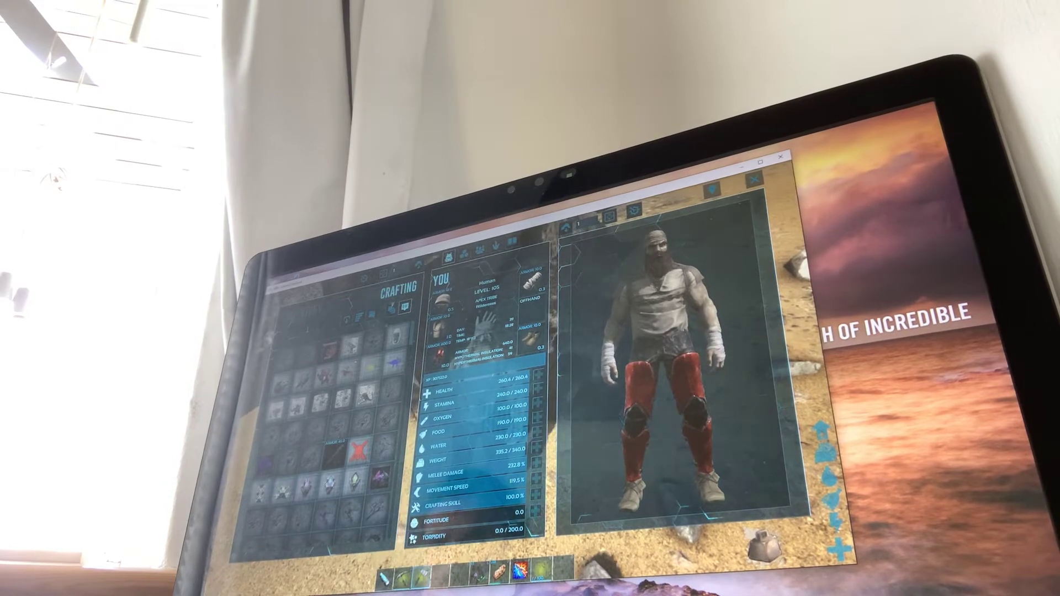
Craft a Stone Foundation from the crafting recipes and return to the game
left_click(398, 288)
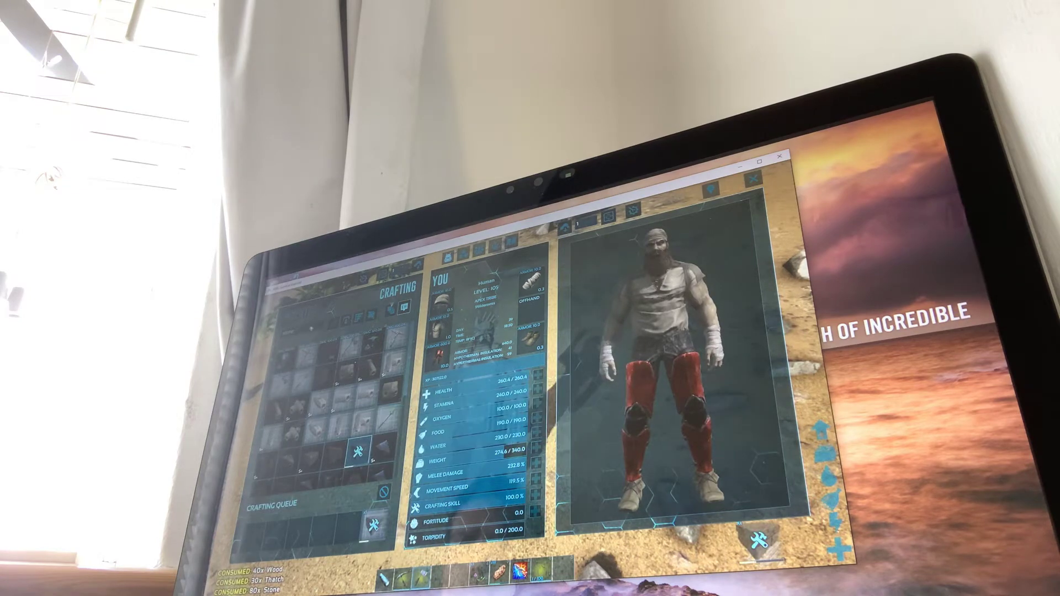
key("Escape")
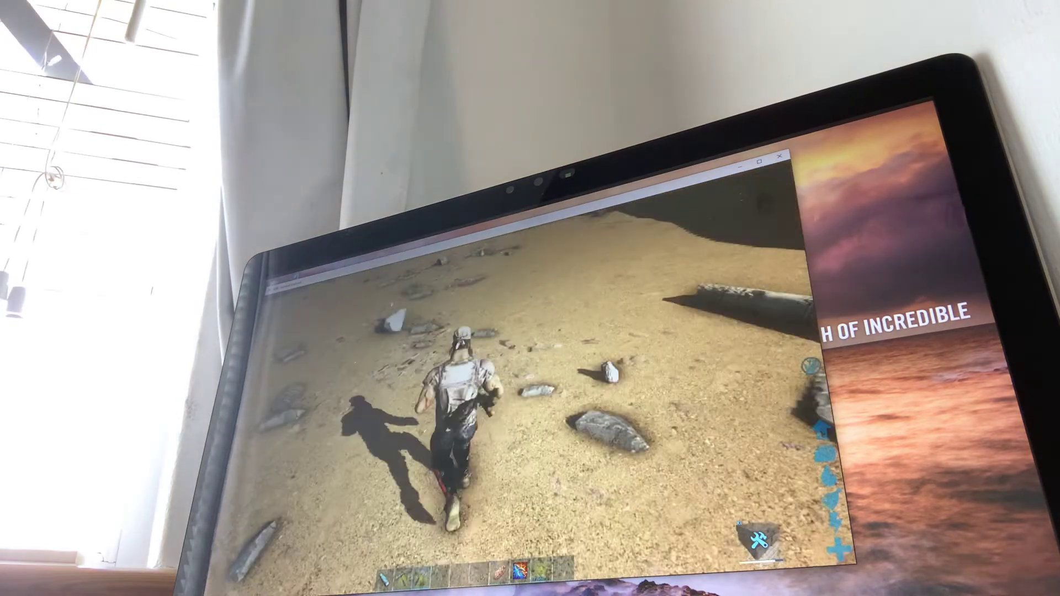
Run along the beach toward the rock wall
key("w")
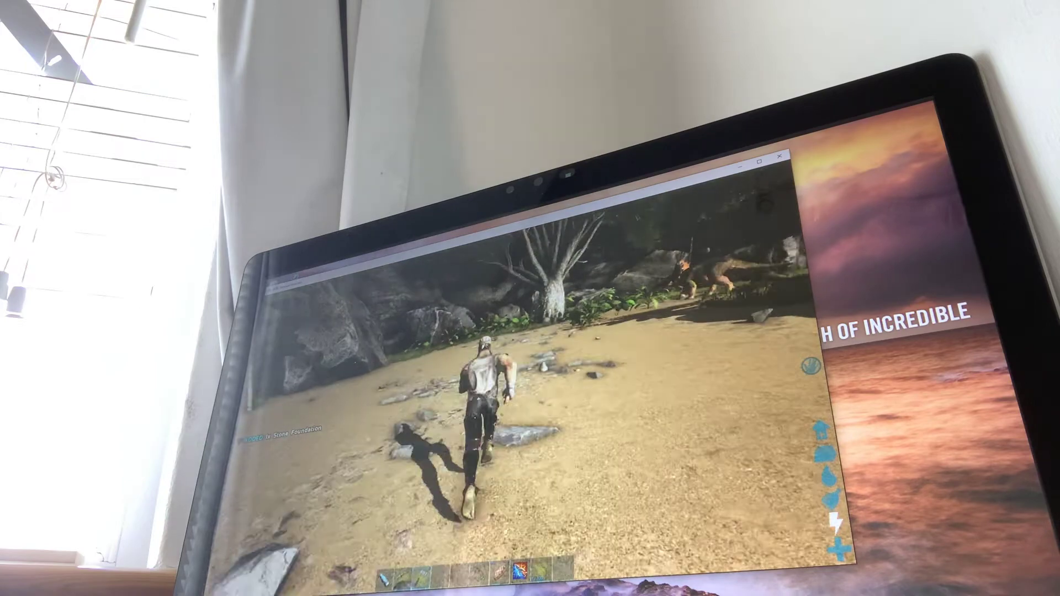
key("w")
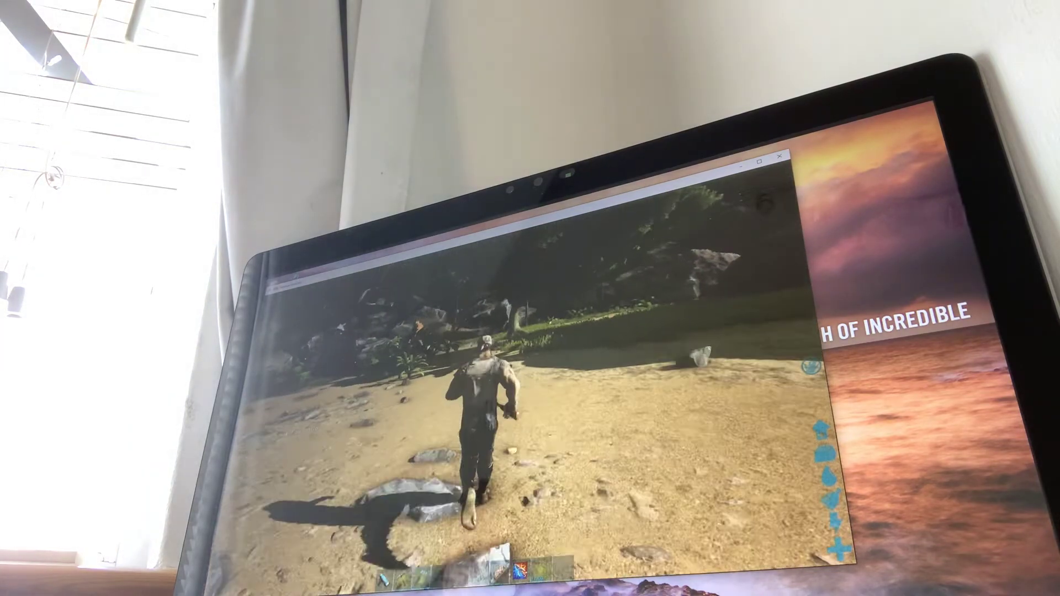
key("w")
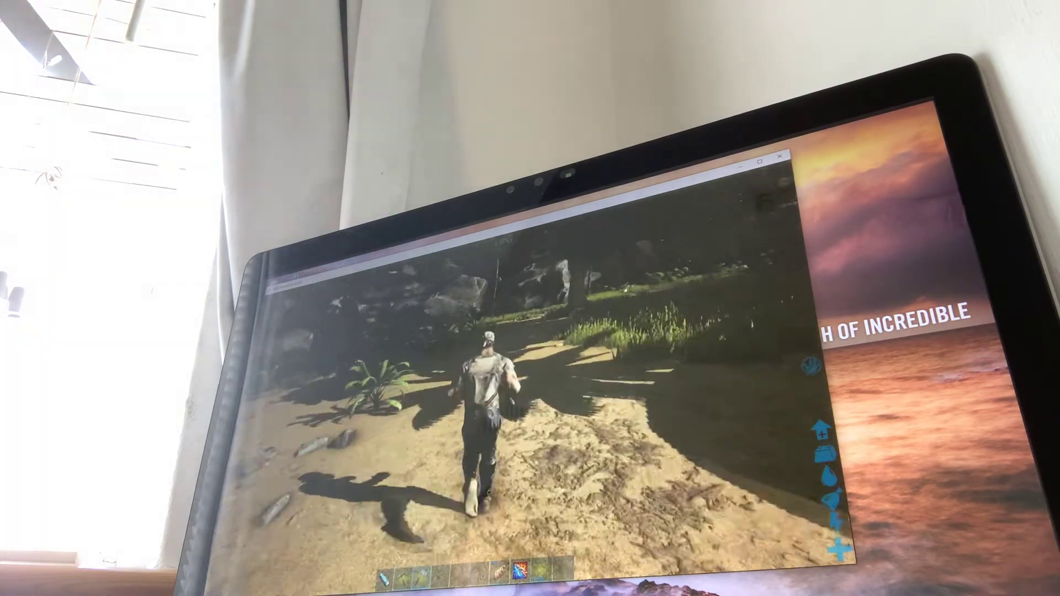
key("w")
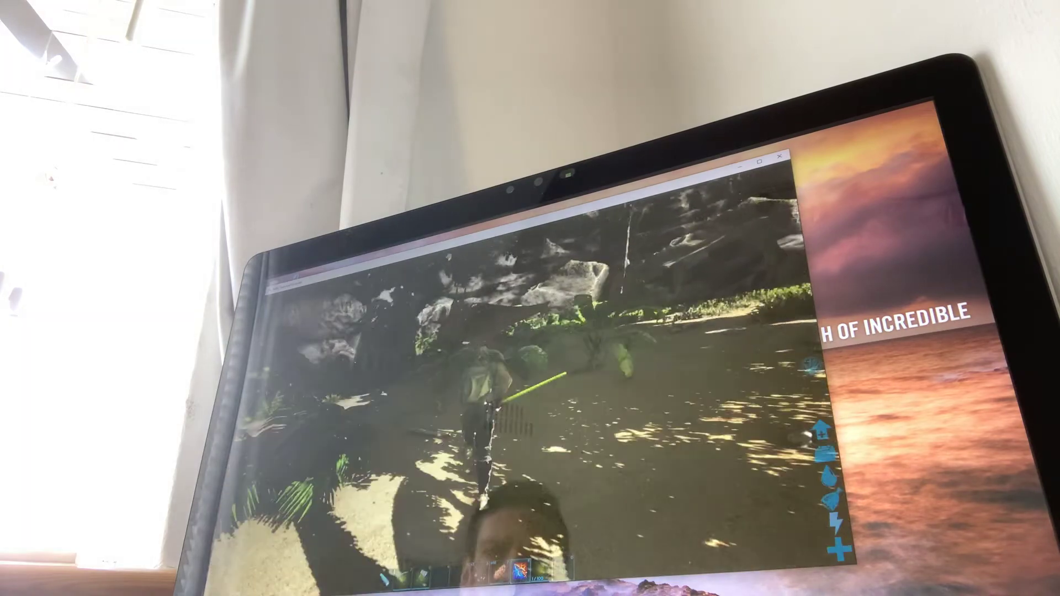
key("w")
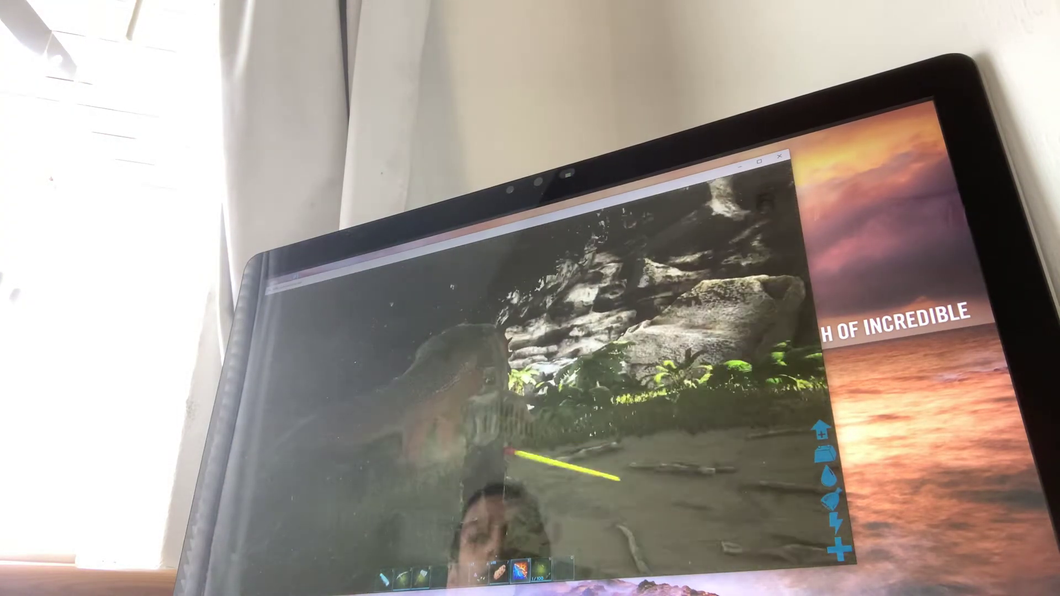
Check the nearby Trike's stats while walking toward the grass, then hide them
key("h")
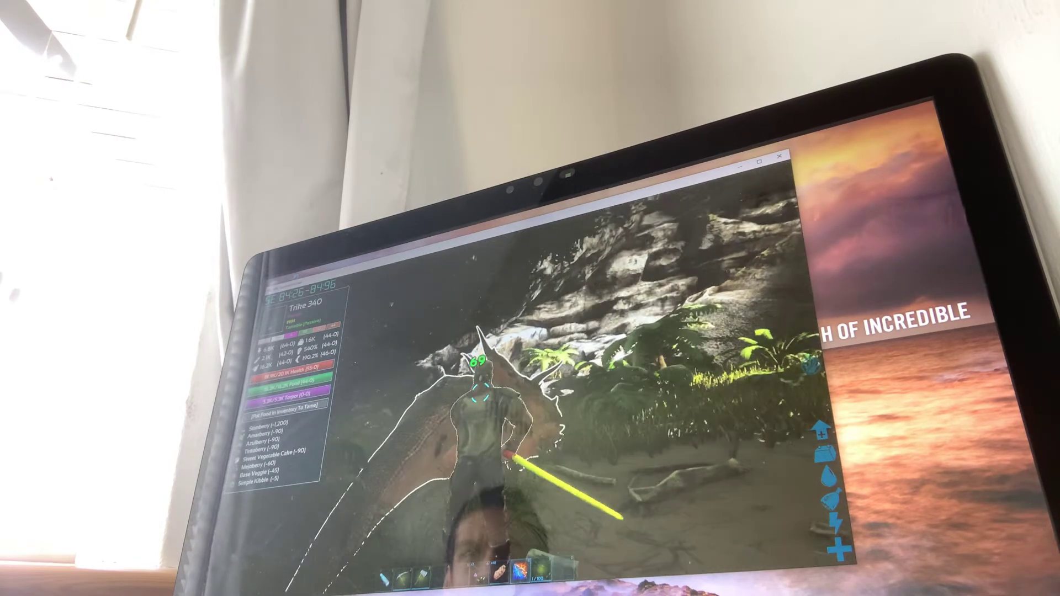
key("w")
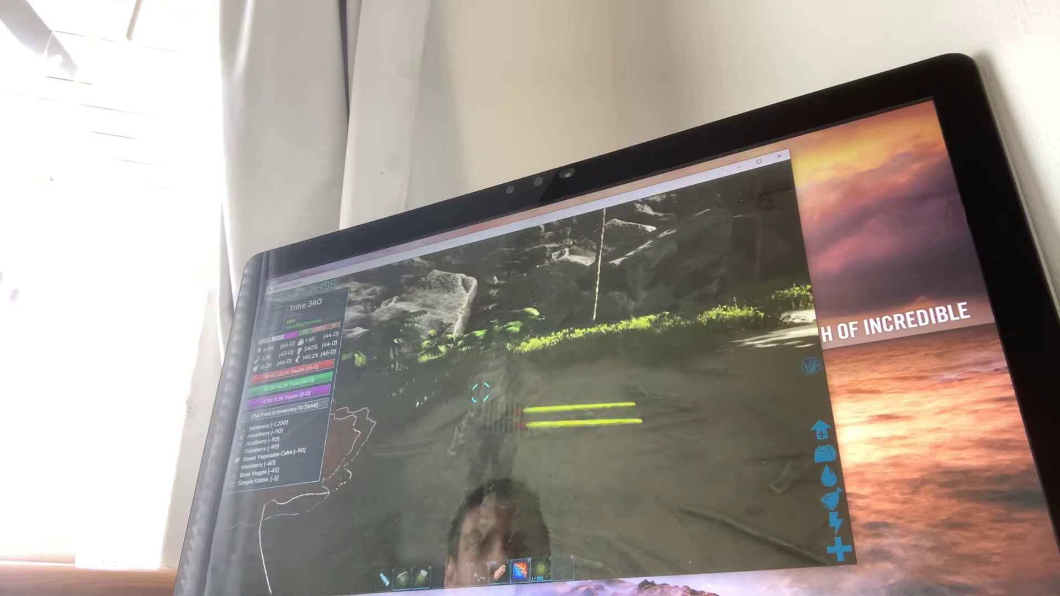
key("w")
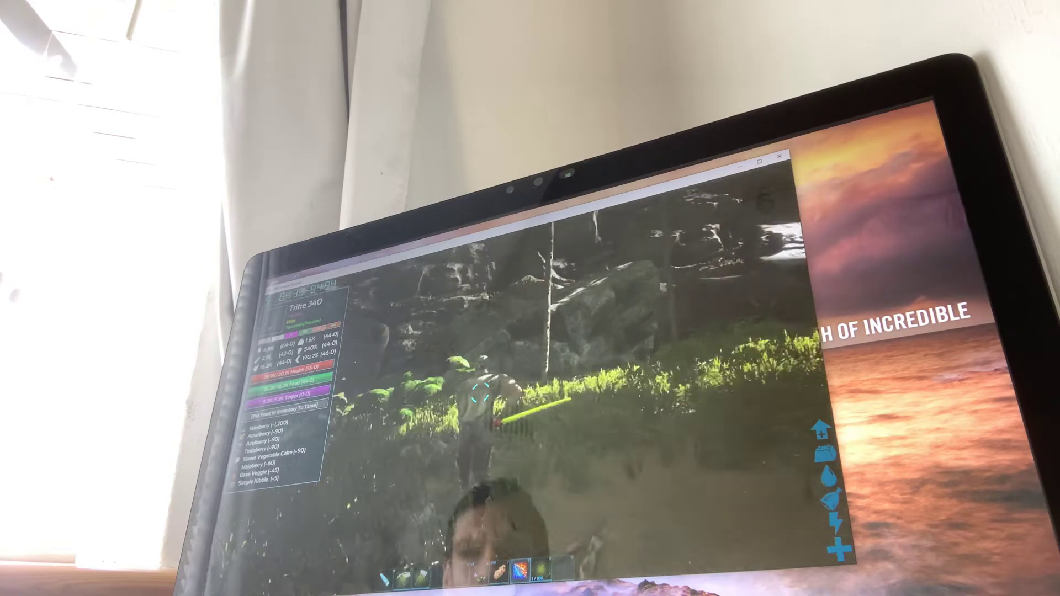
key("w")
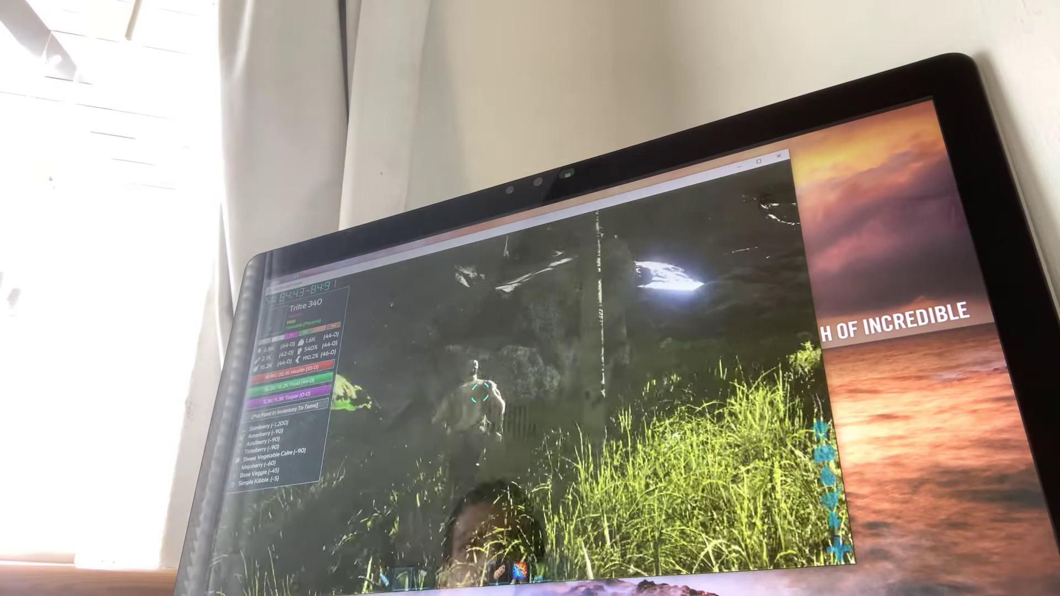
key("e")
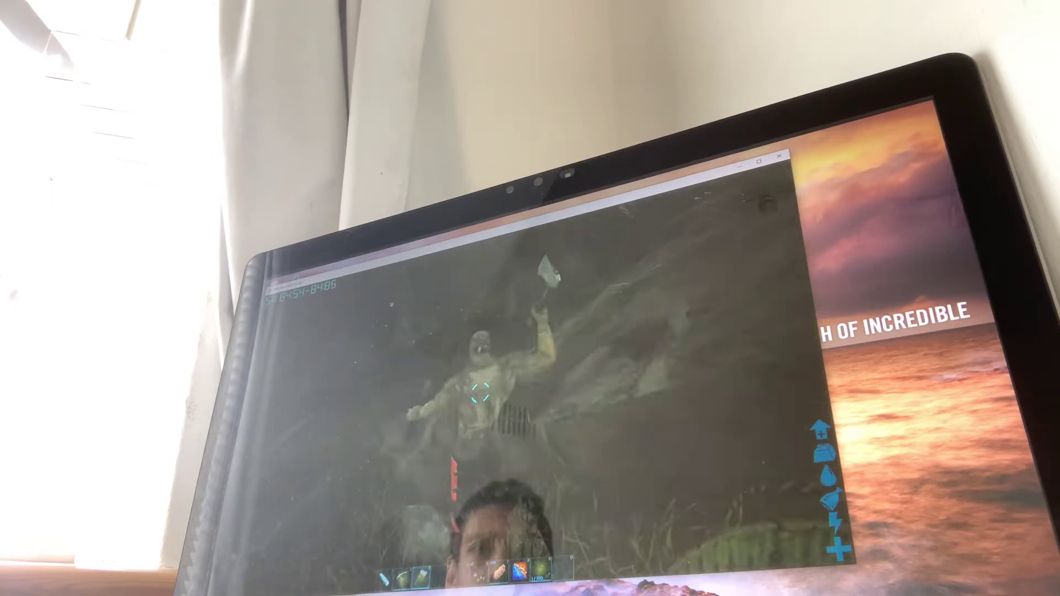
Strike the rocks, then walk to a tree and harvest thatch and wood
left_click(480, 391)
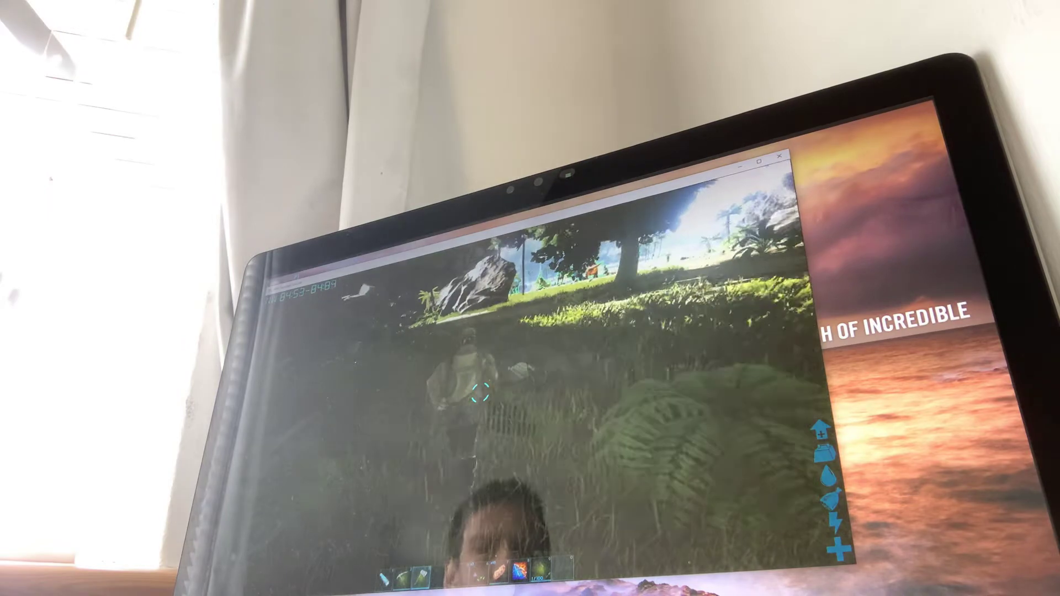
key("w")
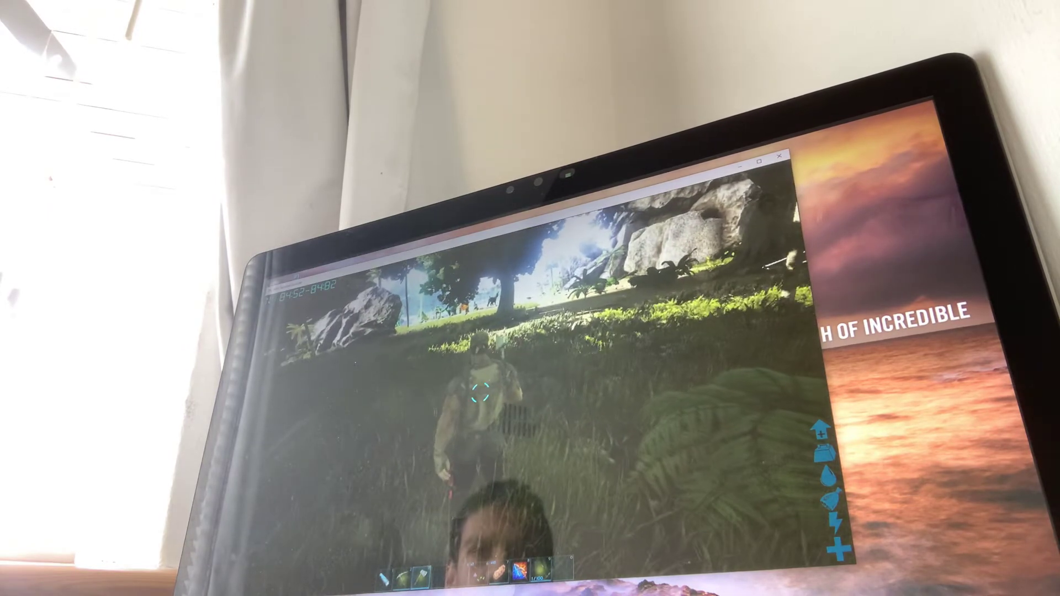
key("w")
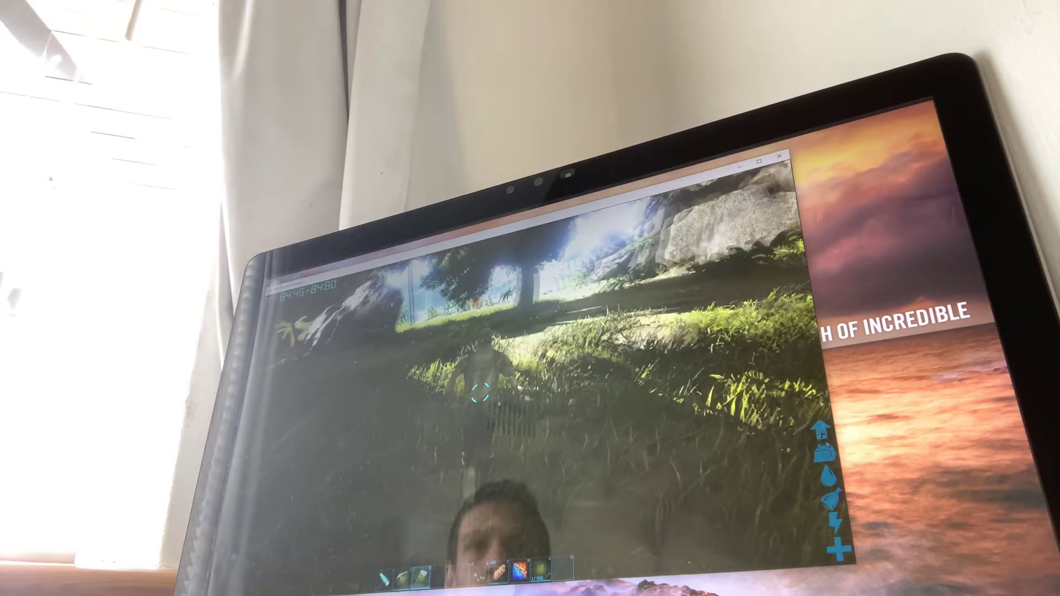
key("w")
key("w")
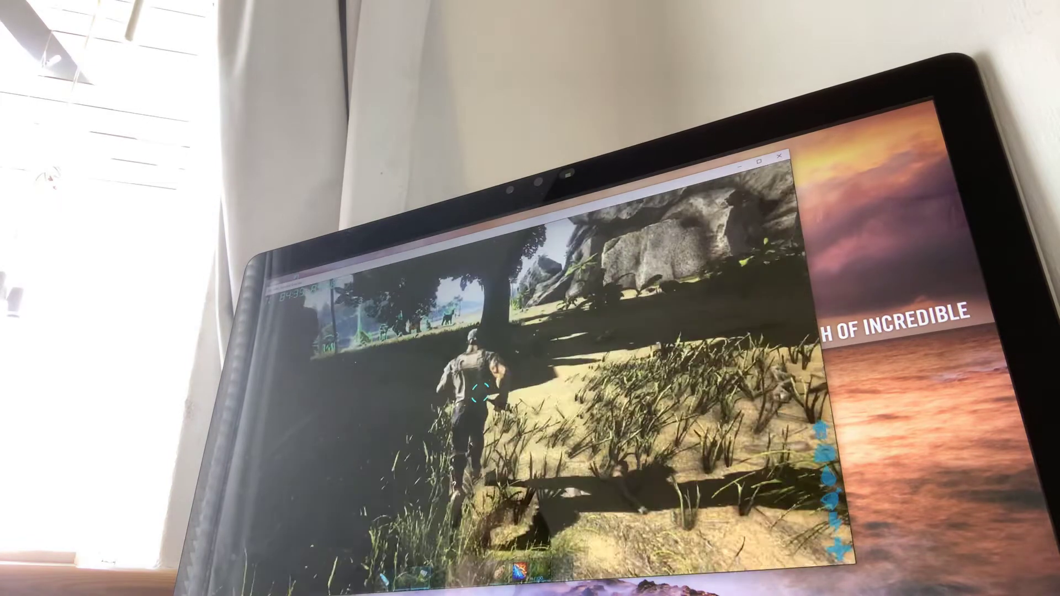
key("w")
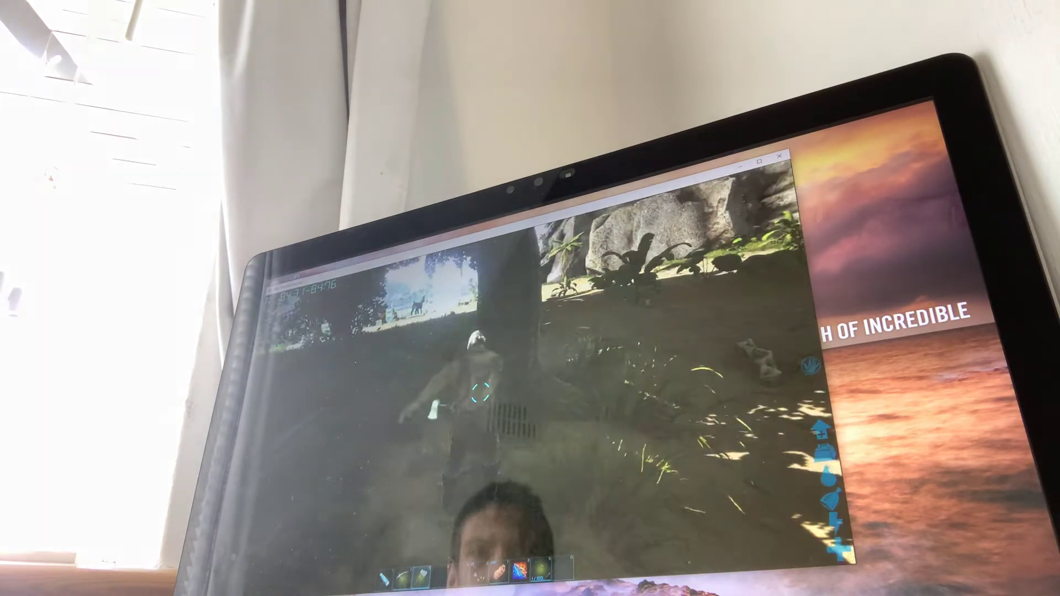
left_click(480, 389)
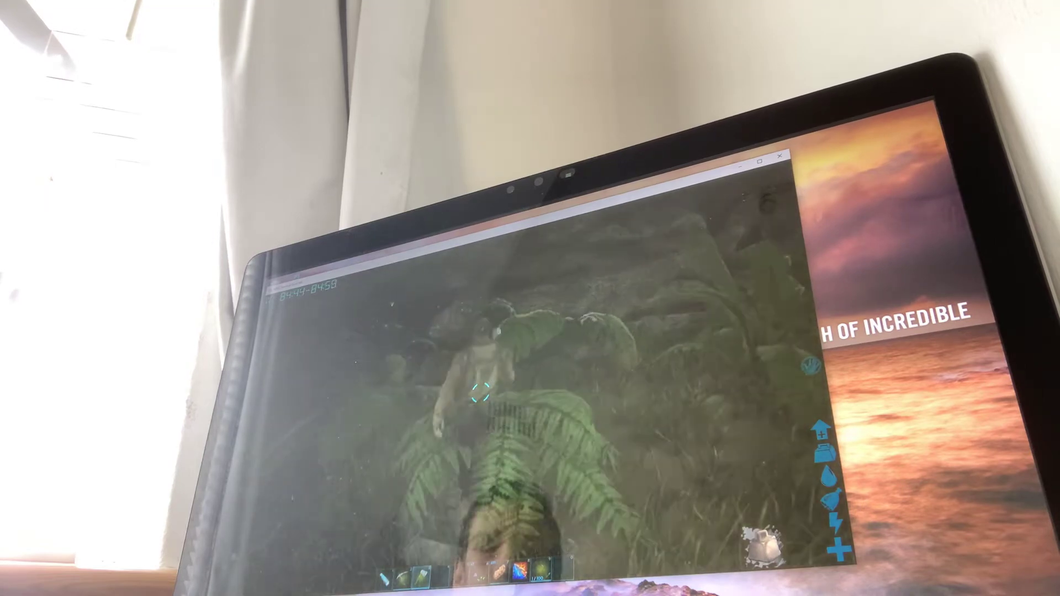
Gather more stone and flint, then move through the foliage
key("e")
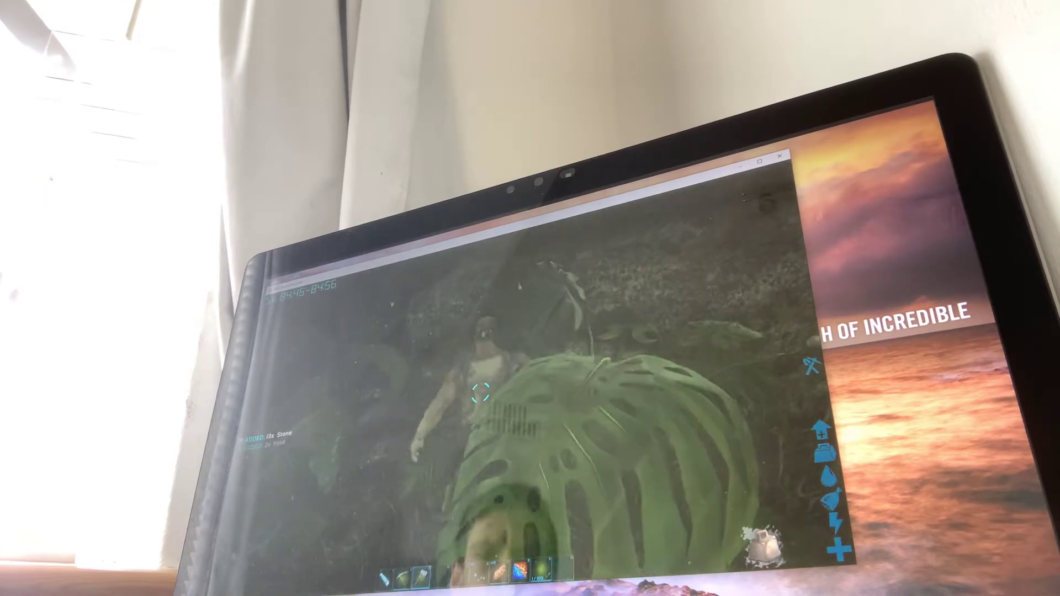
key("w")
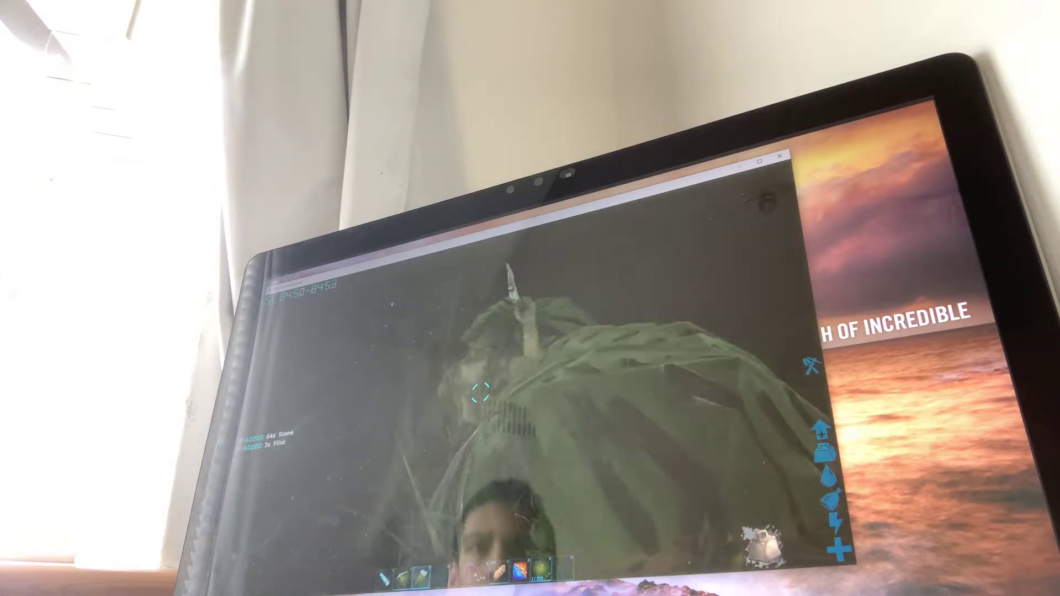
key("w")
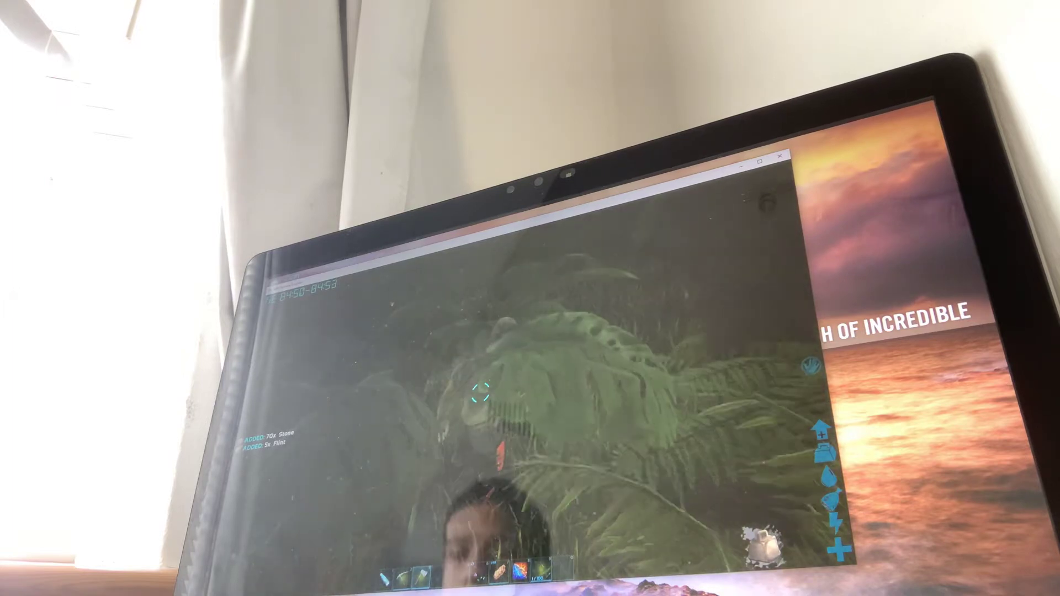
Drop the six Sauropod Vertebra, check the Stone Foundation recipe, and close the inventory
key("i")
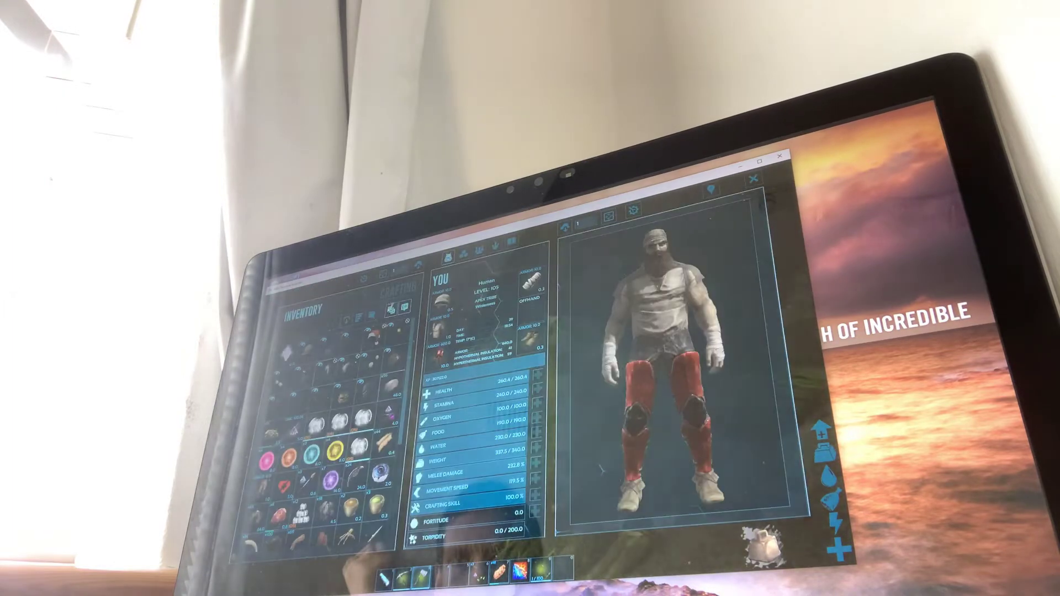
left_click(396, 291)
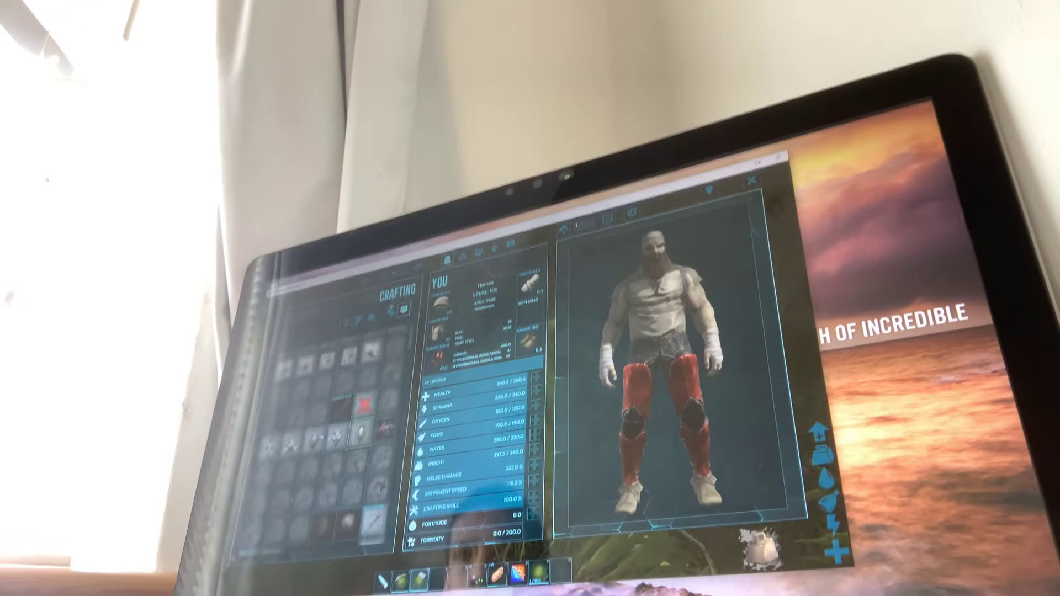
scroll(332, 439, "down", 3)
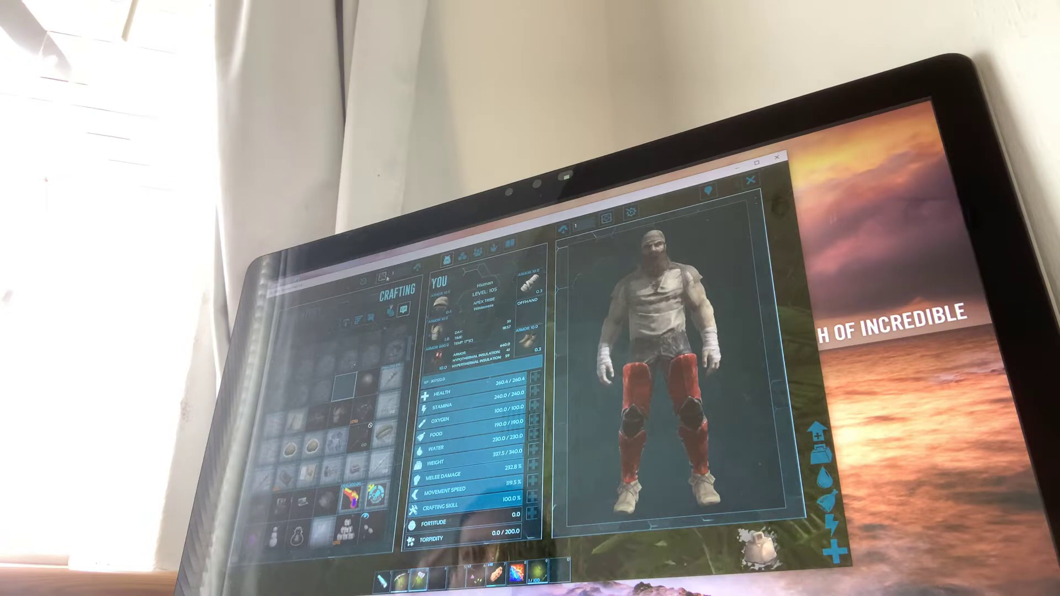
left_click(313, 316)
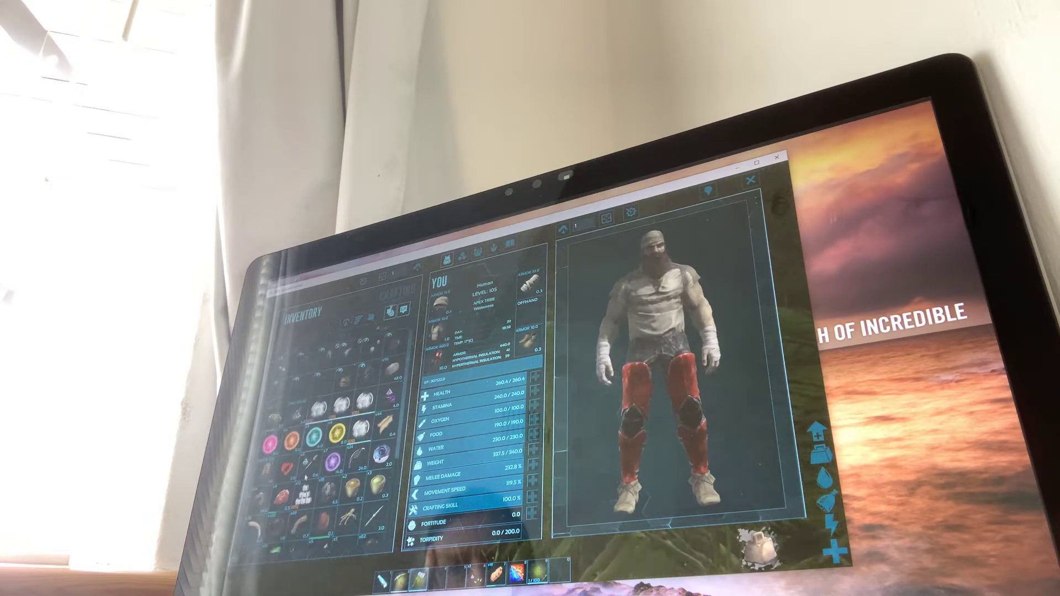
scroll(331, 439, "down", 3)
scroll(331, 439, "down", 2)
scroll(331, 439, "down", 2)
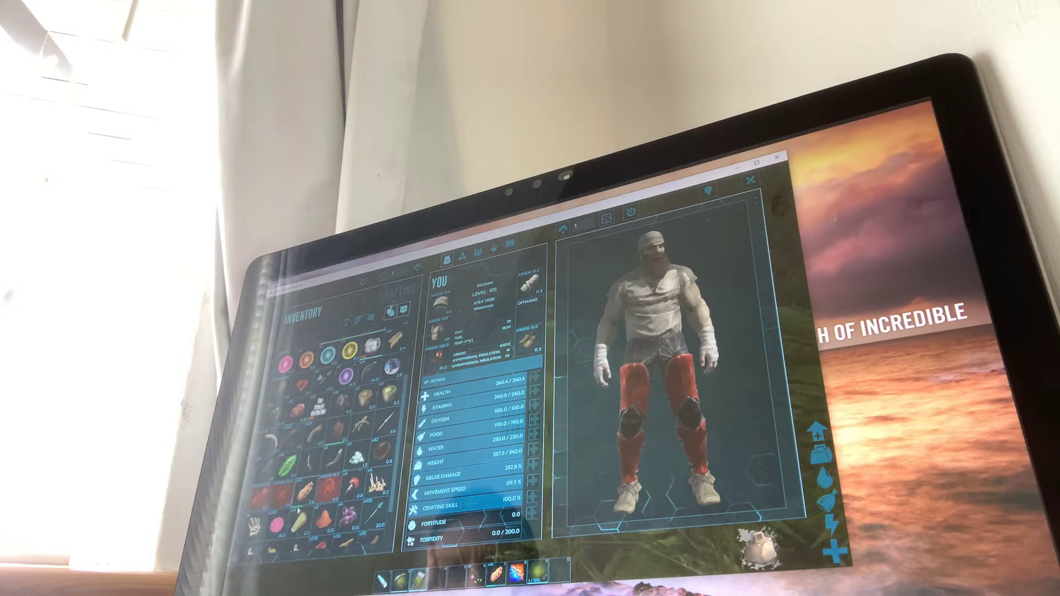
scroll(331, 439, "down", 2)
scroll(332, 439, "down", 2)
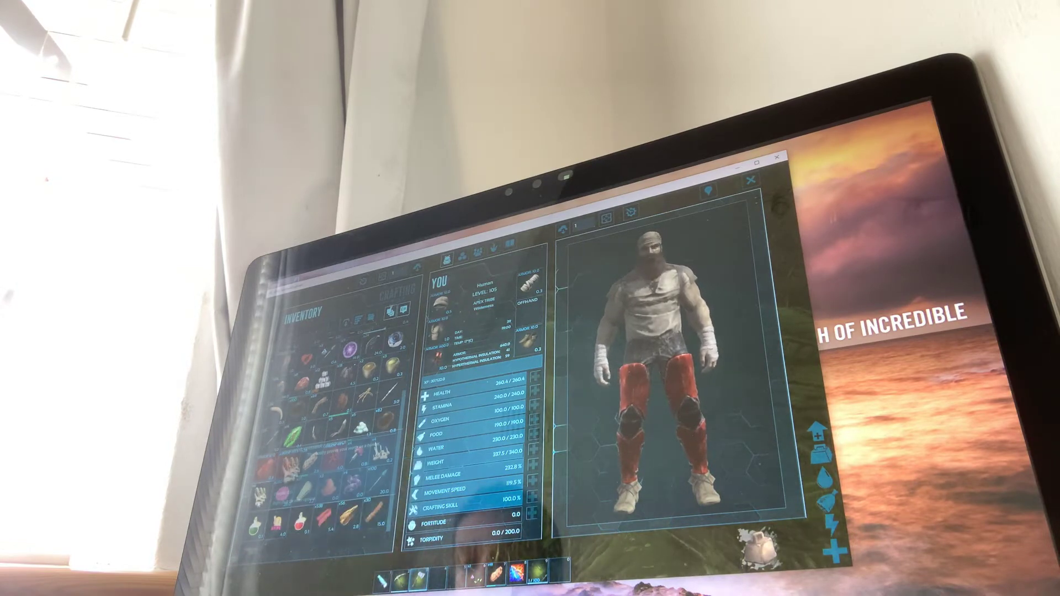
scroll(331, 440, "up", 3)
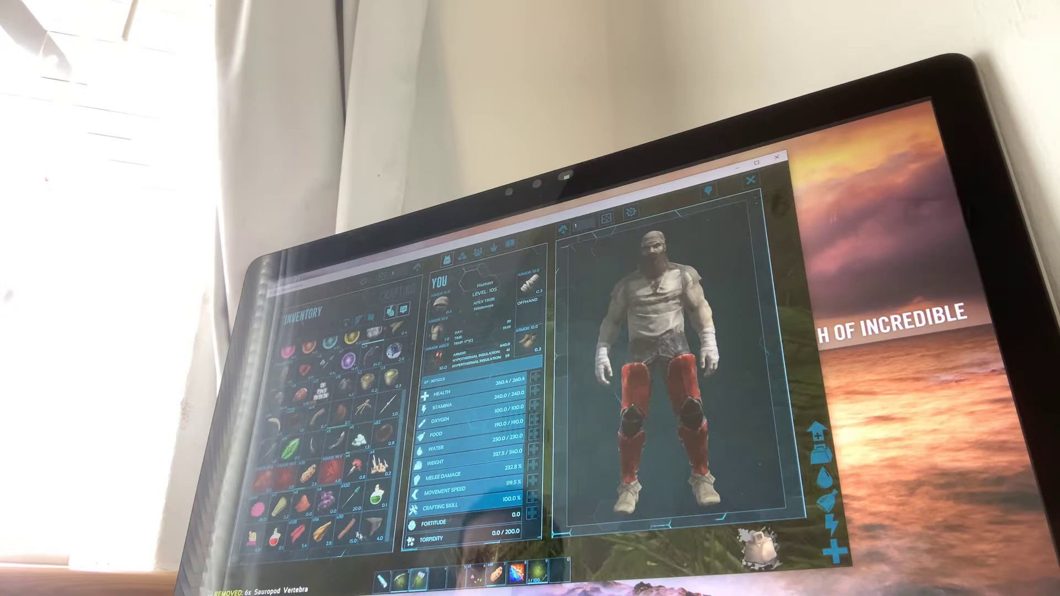
left_click(396, 290)
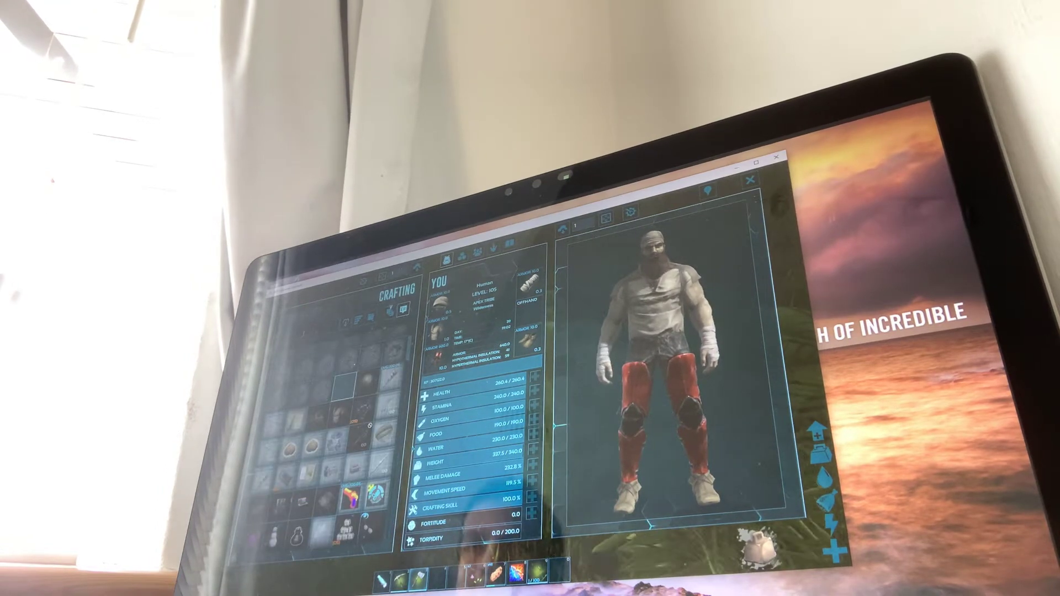
scroll(332, 439, "down", 5)
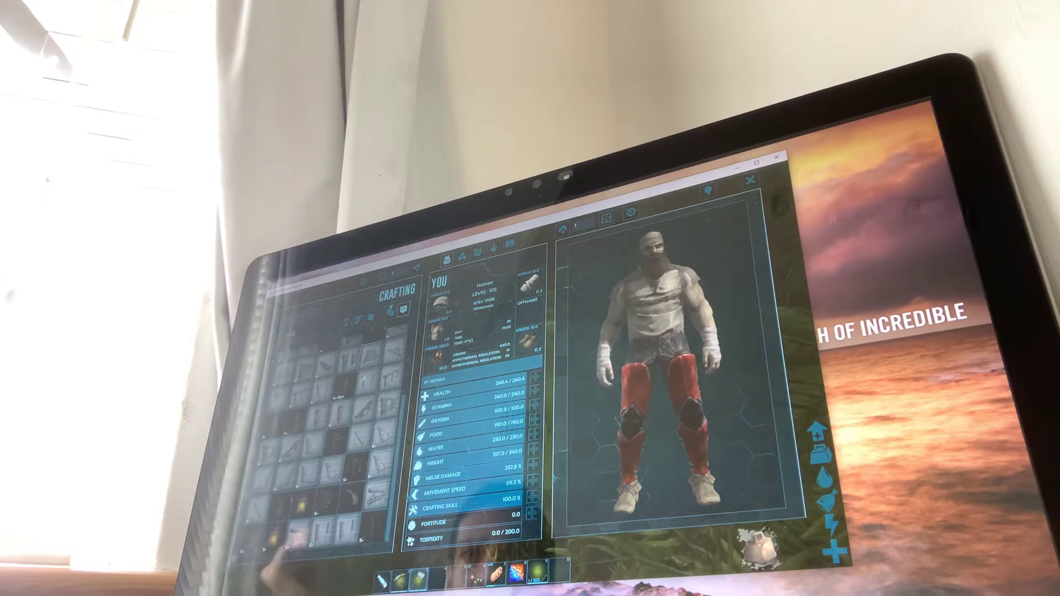
scroll(331, 439, "up", 3)
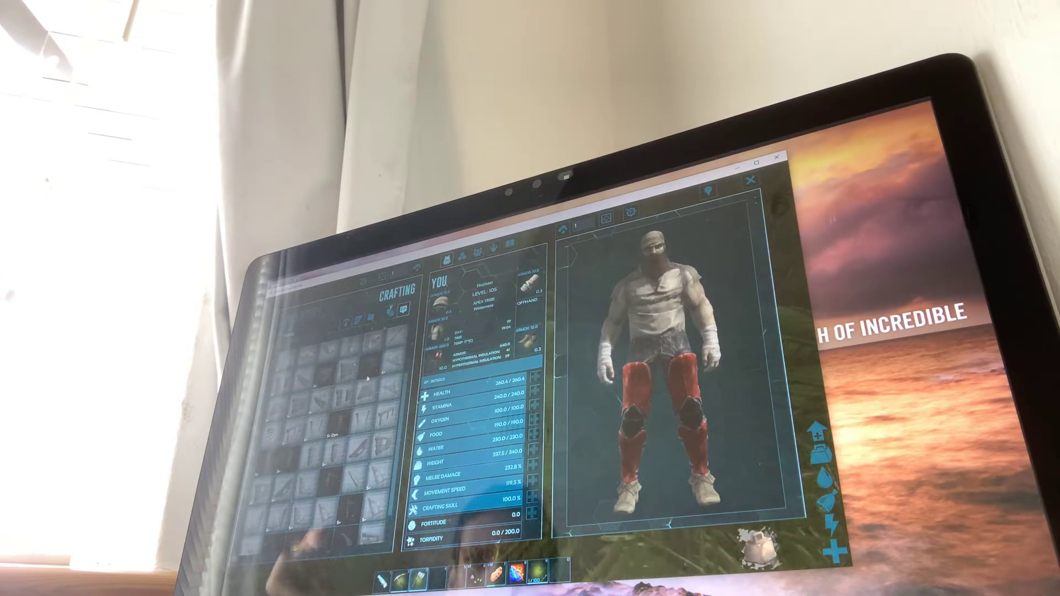
mouse_move(367, 379)
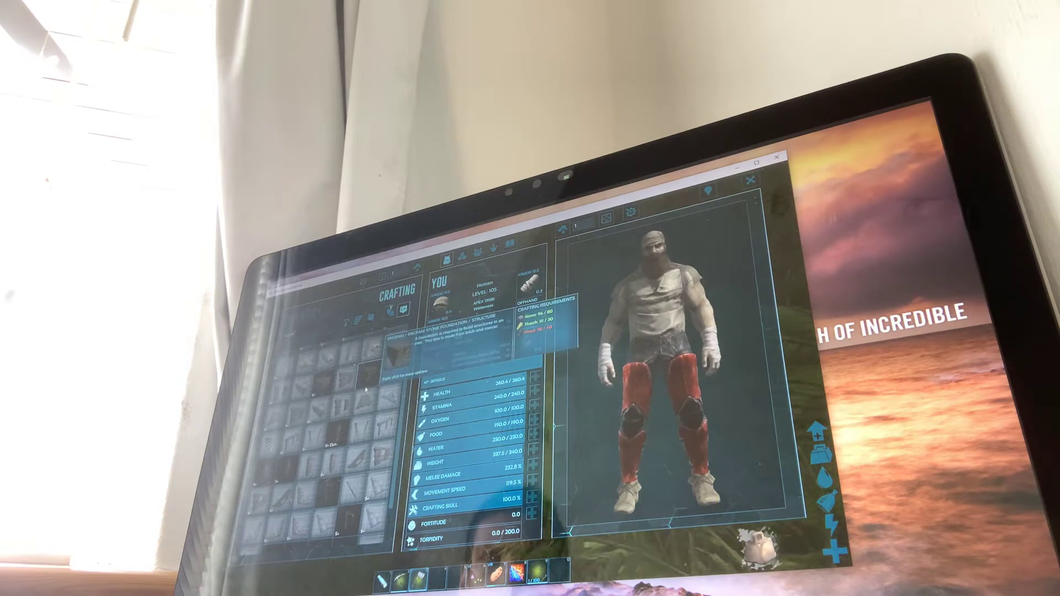
key("Escape")
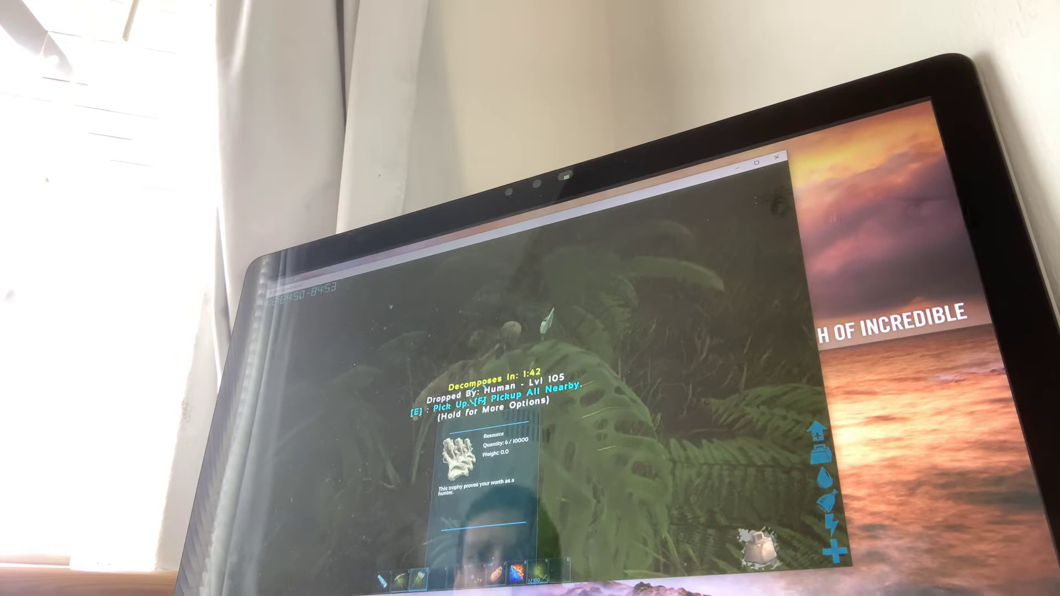
Drop the 100 Chitin and 56 Flint stacks from the inventory
key("e")
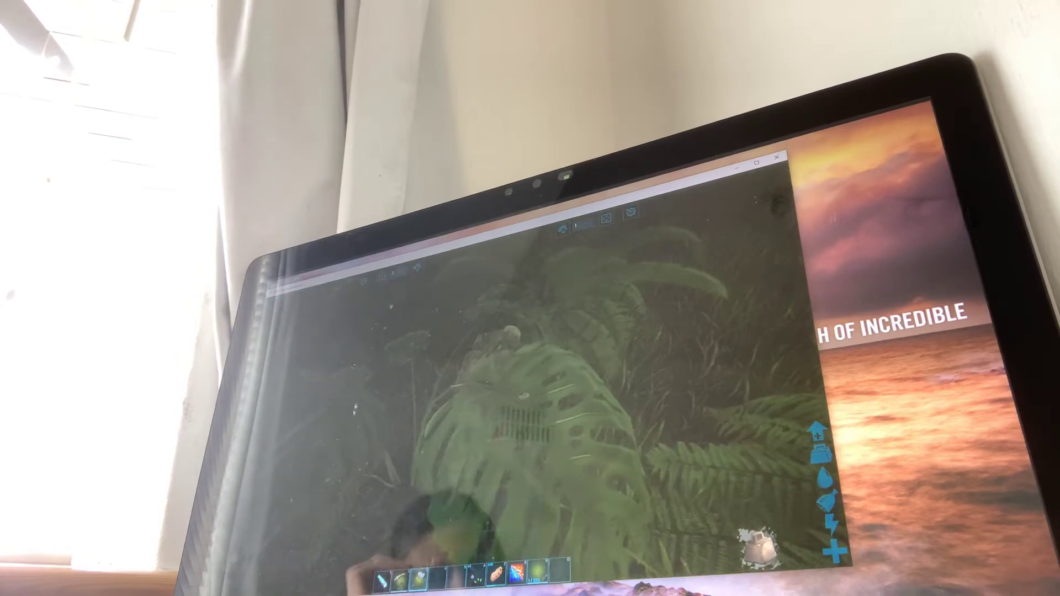
key("i")
scroll(343, 416, "down", 2)
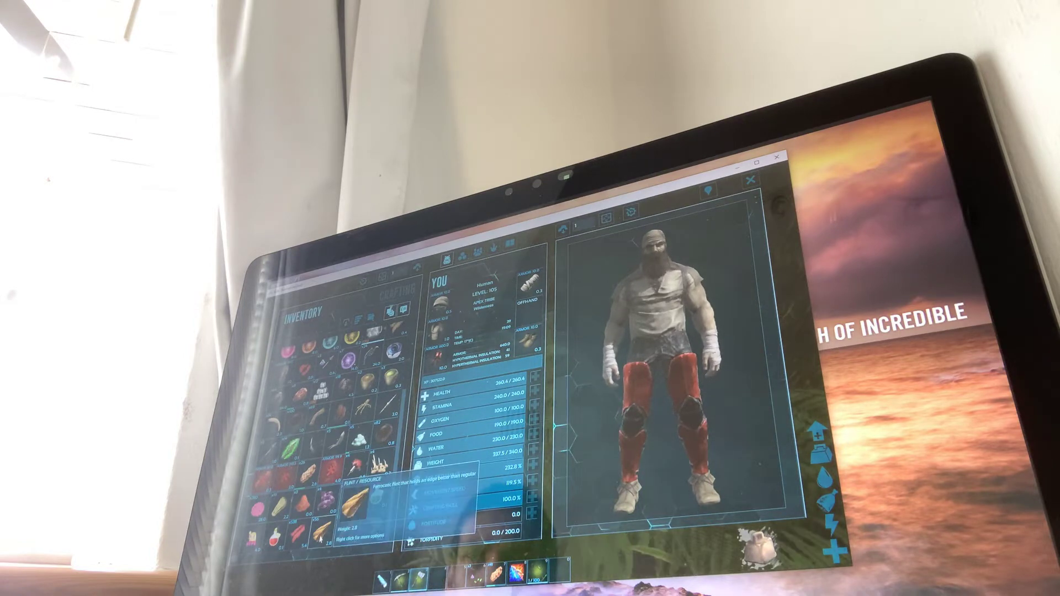
double_click(357, 499)
double_click(331, 464)
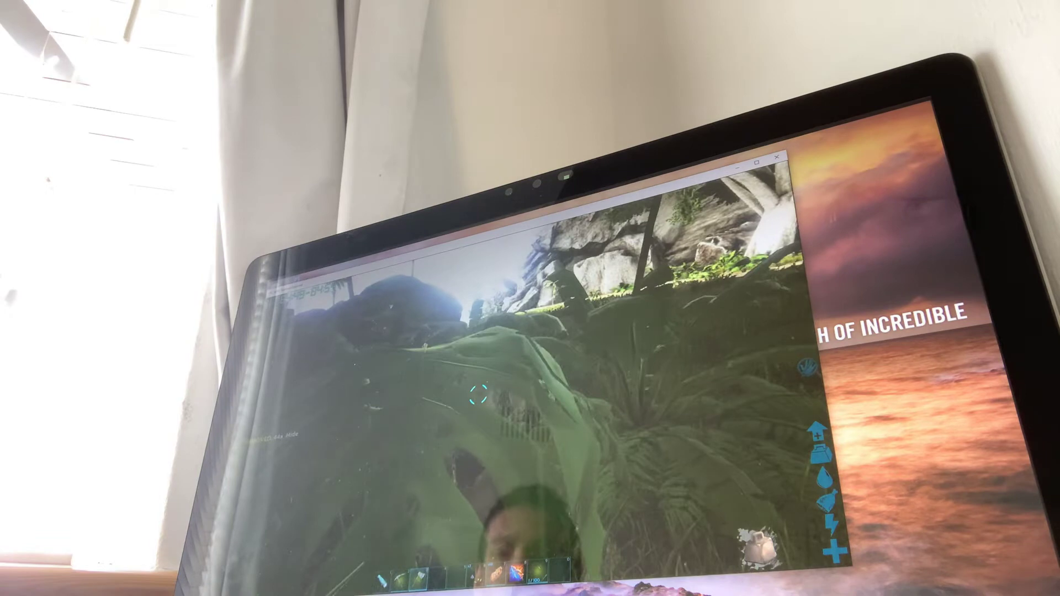
Walk to the trees, chop wood and thatch with the stone hatchet, and open the inventory
key("w")
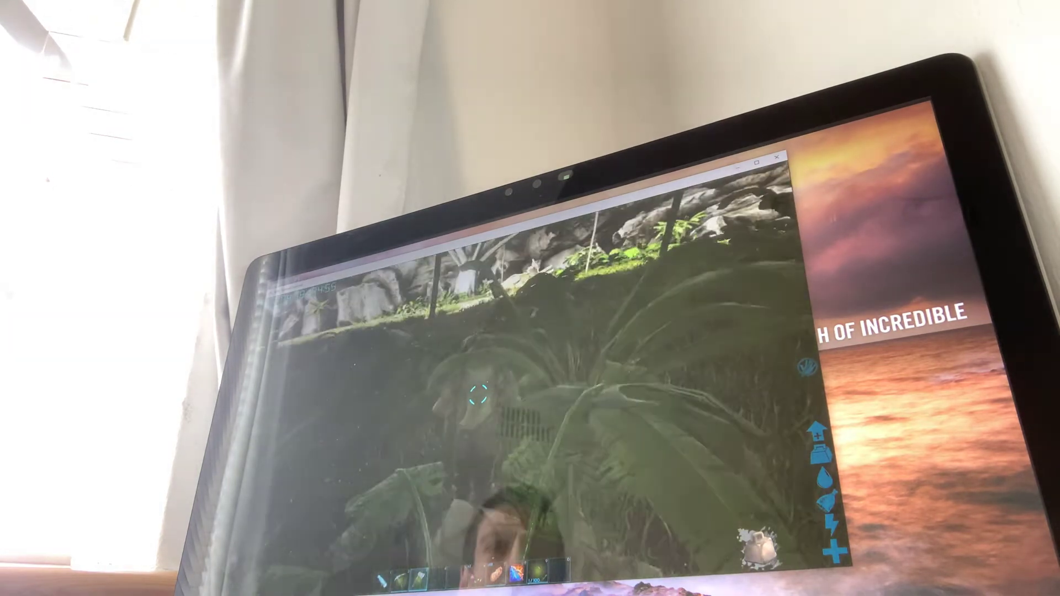
key("w")
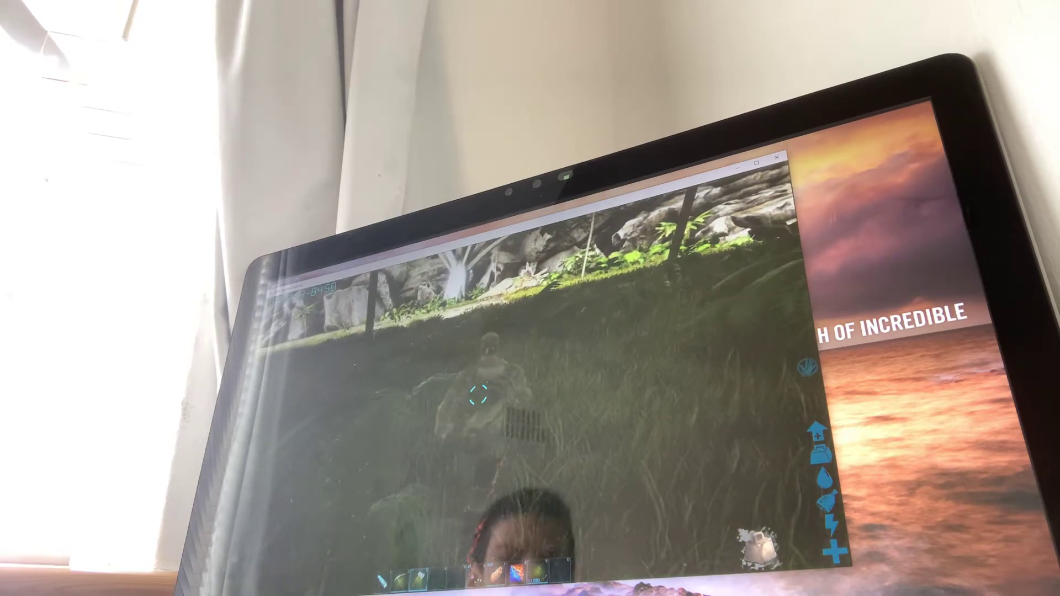
key("w")
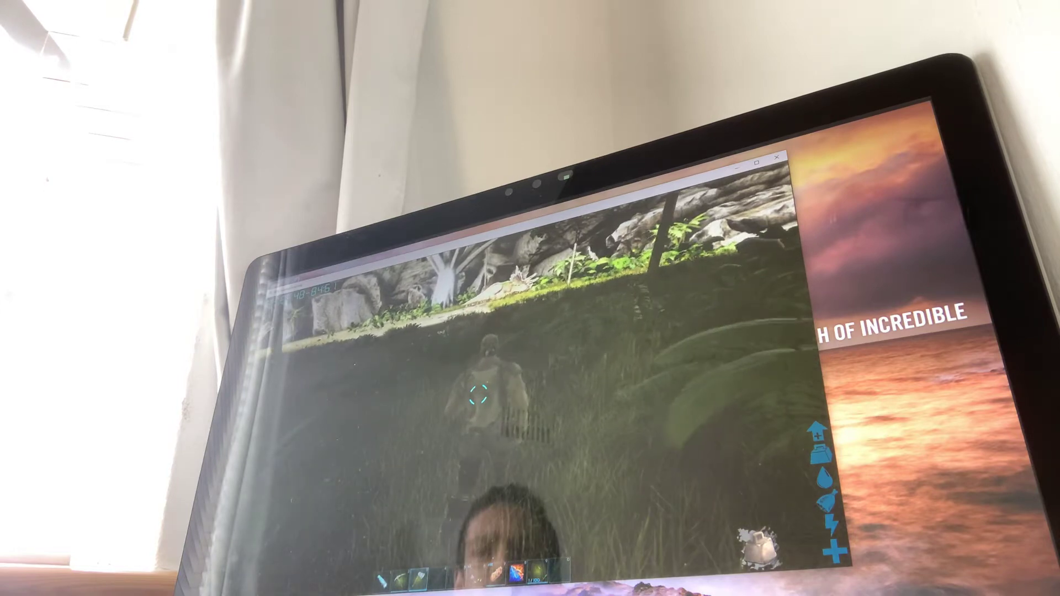
key("w")
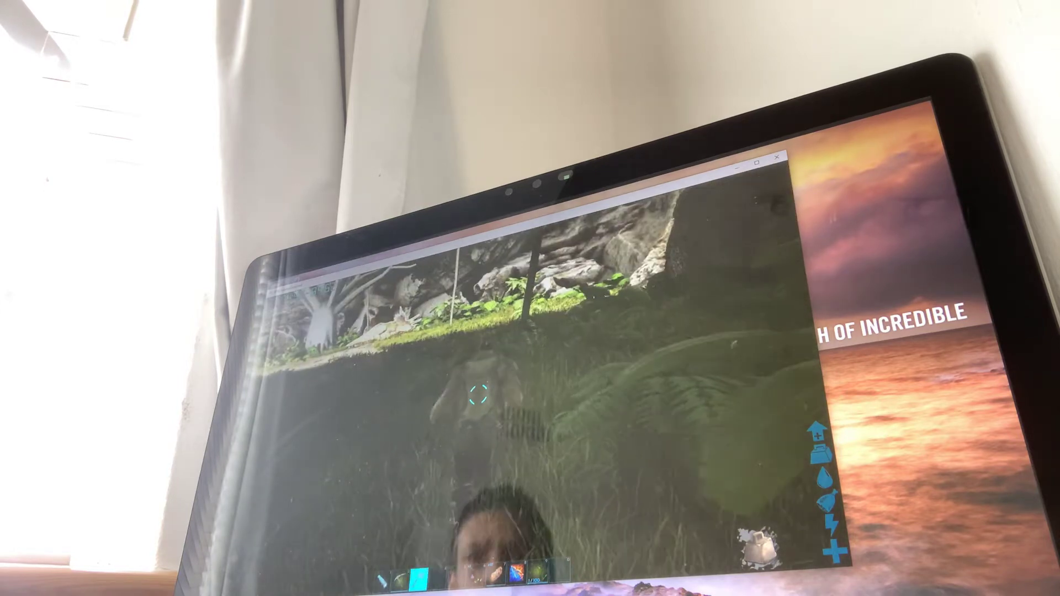
key("w")
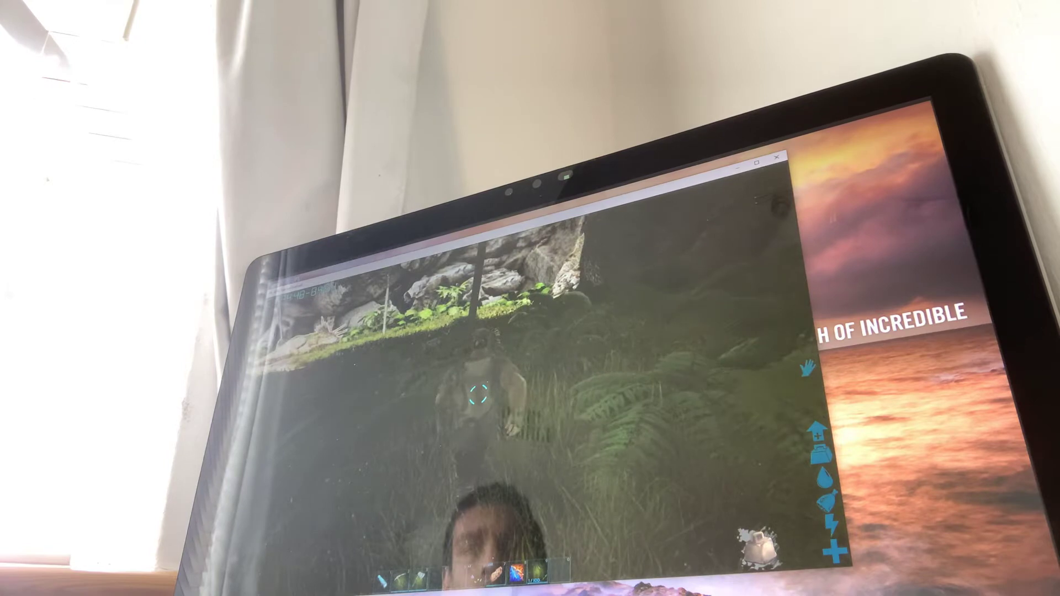
key("k")
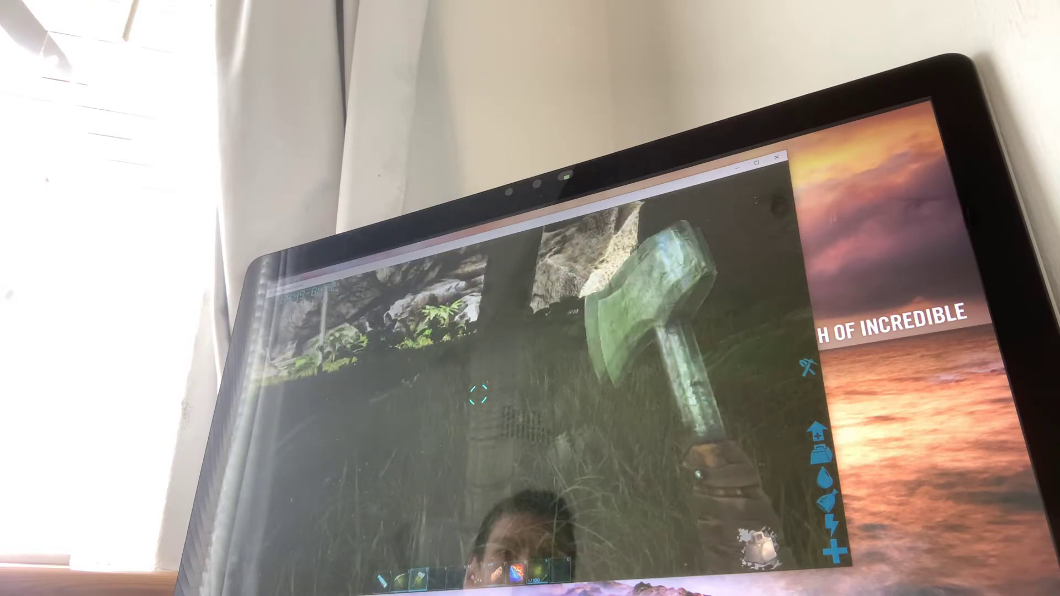
left_click(478, 394)
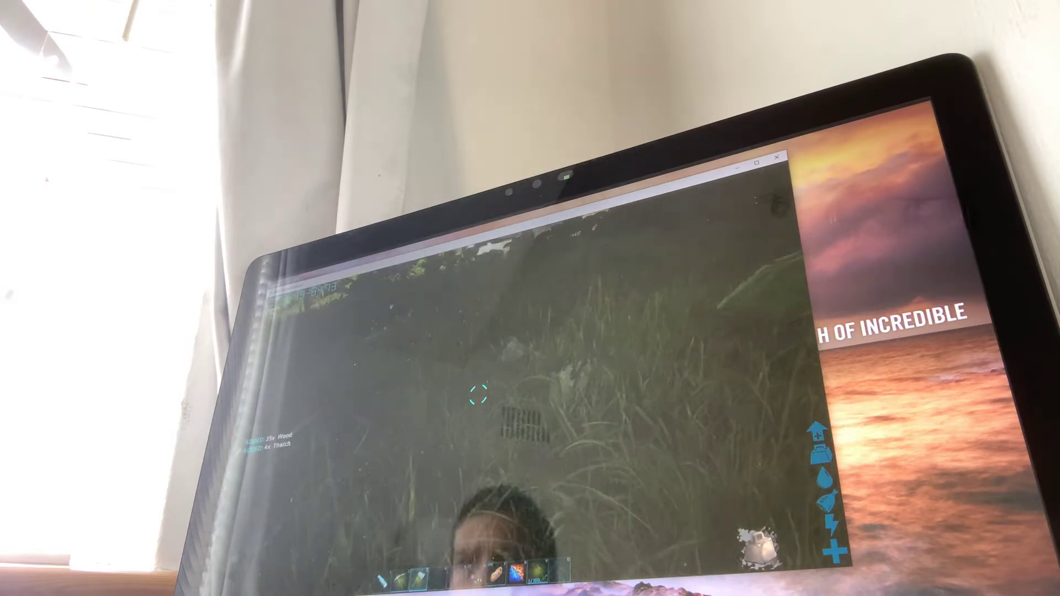
key("1")
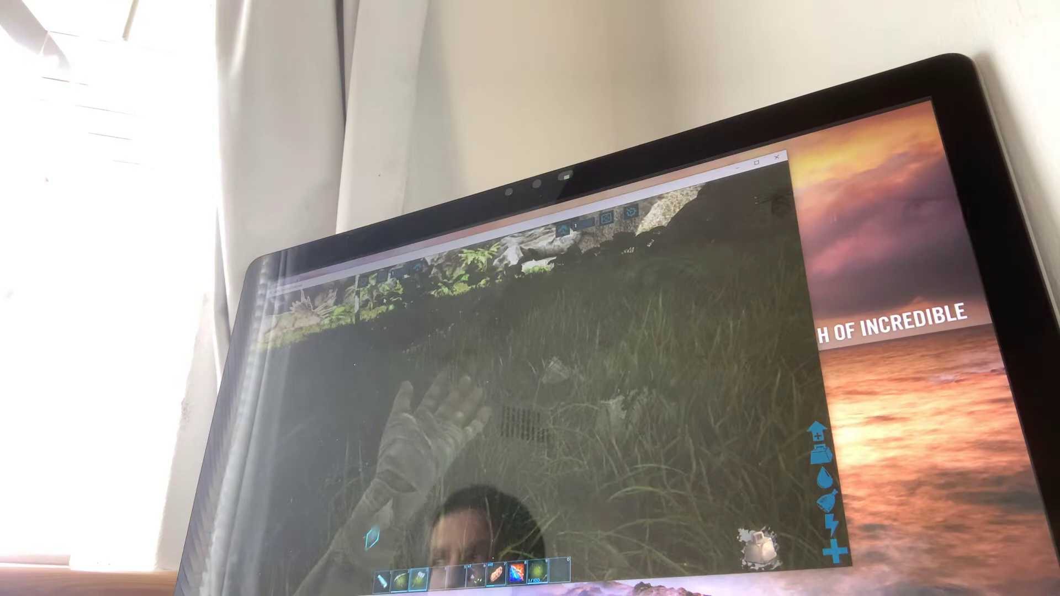
key("i")
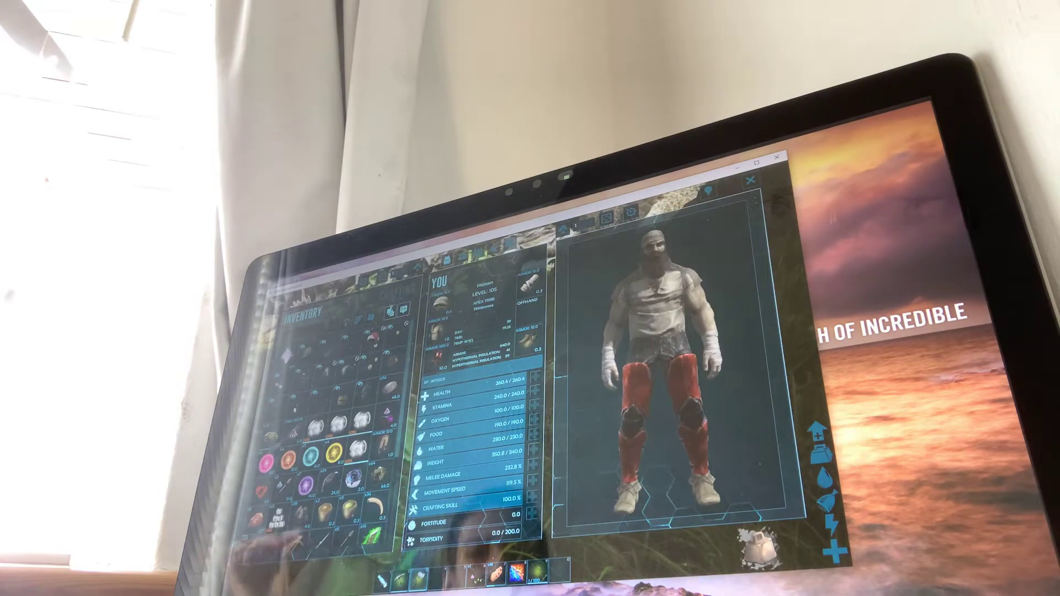
Craft a Stone Foundation and select it to show its placement preview on the grass
left_click(390, 310)
scroll(332, 414, "down", 2)
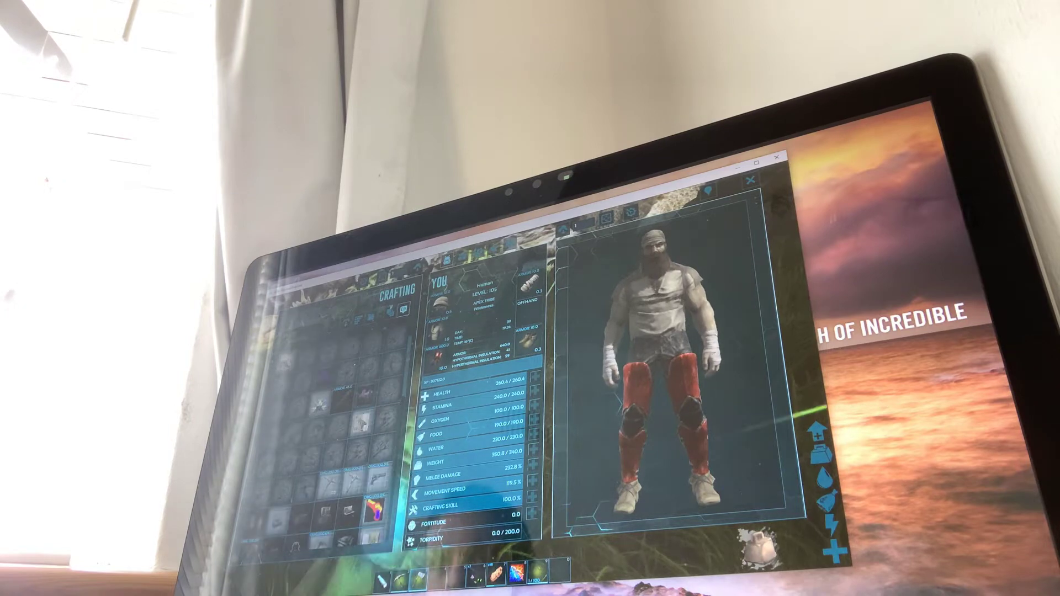
scroll(332, 431, "down", 4)
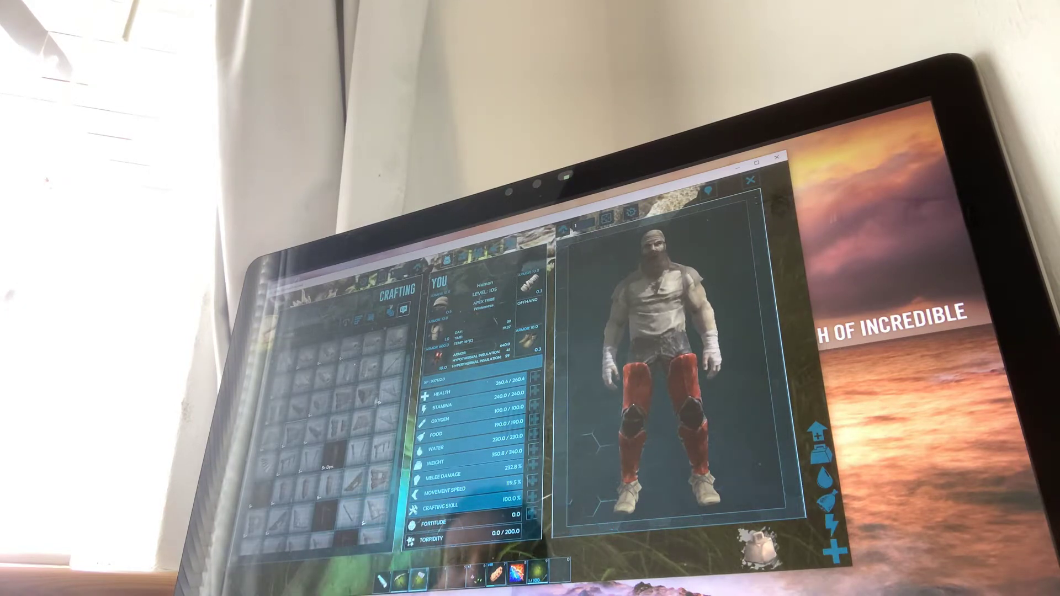
scroll(332, 430, "down", 1)
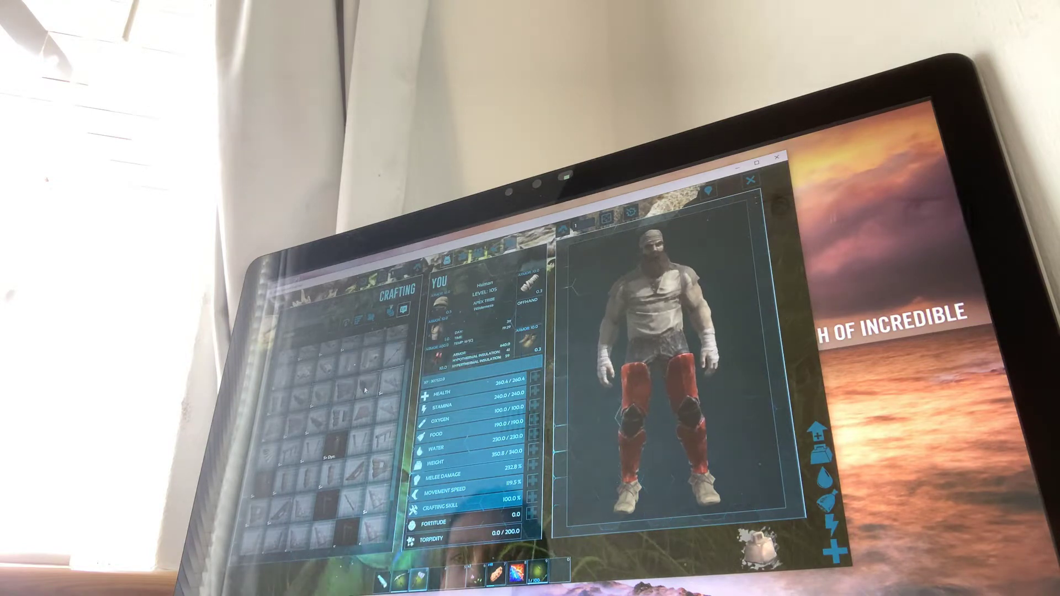
double_click(365, 390)
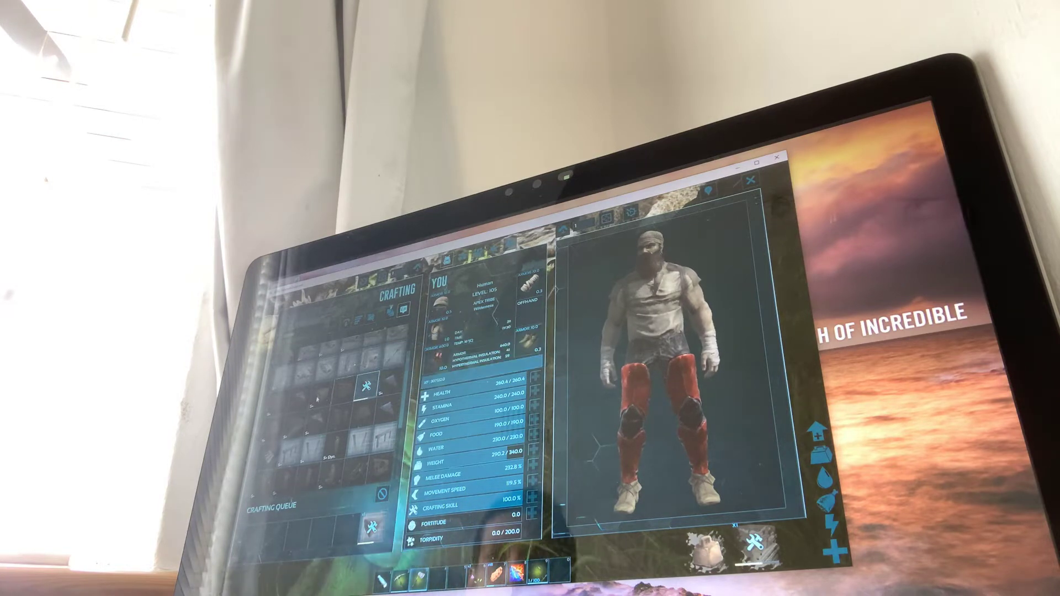
key("Escape")
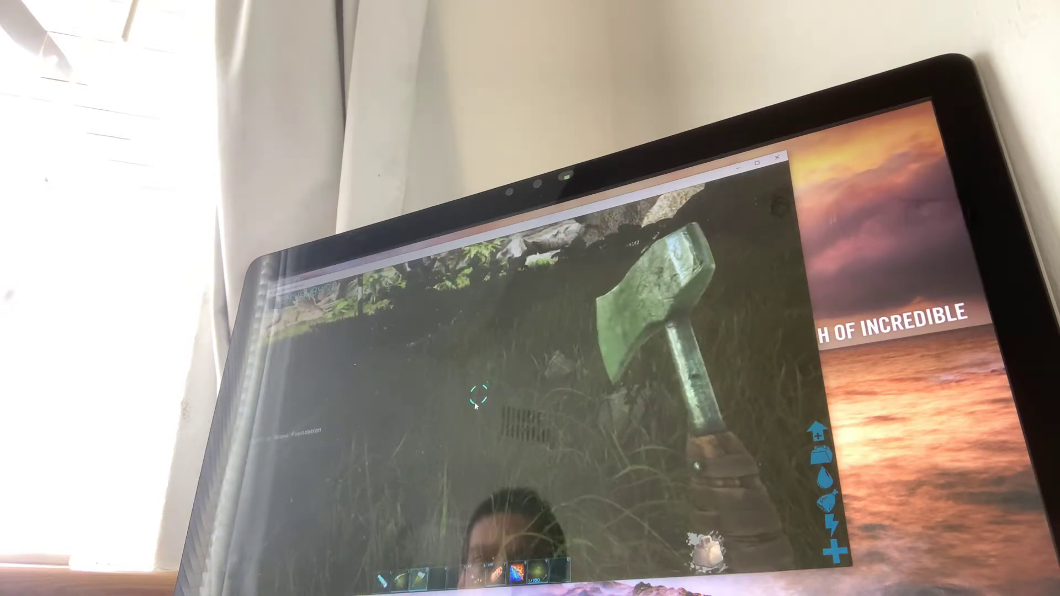
key("i")
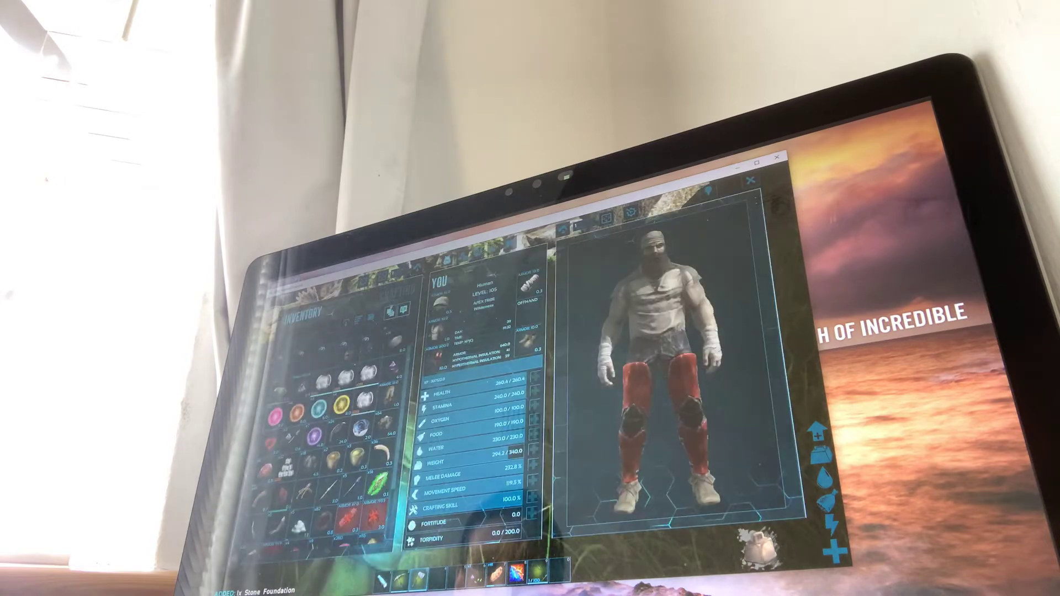
scroll(292, 543, "down", 1)
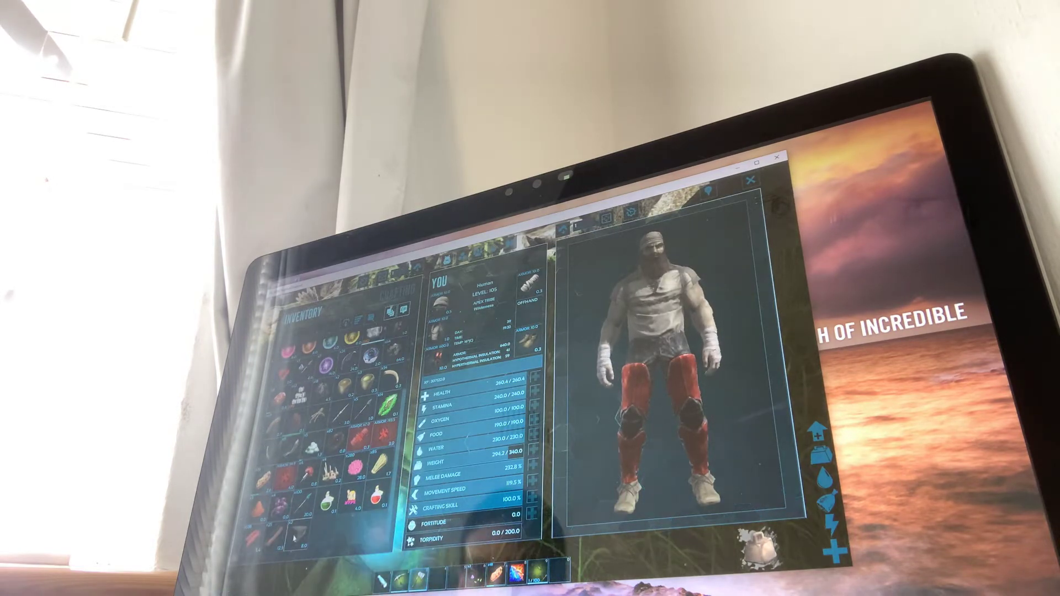
left_click(331, 497)
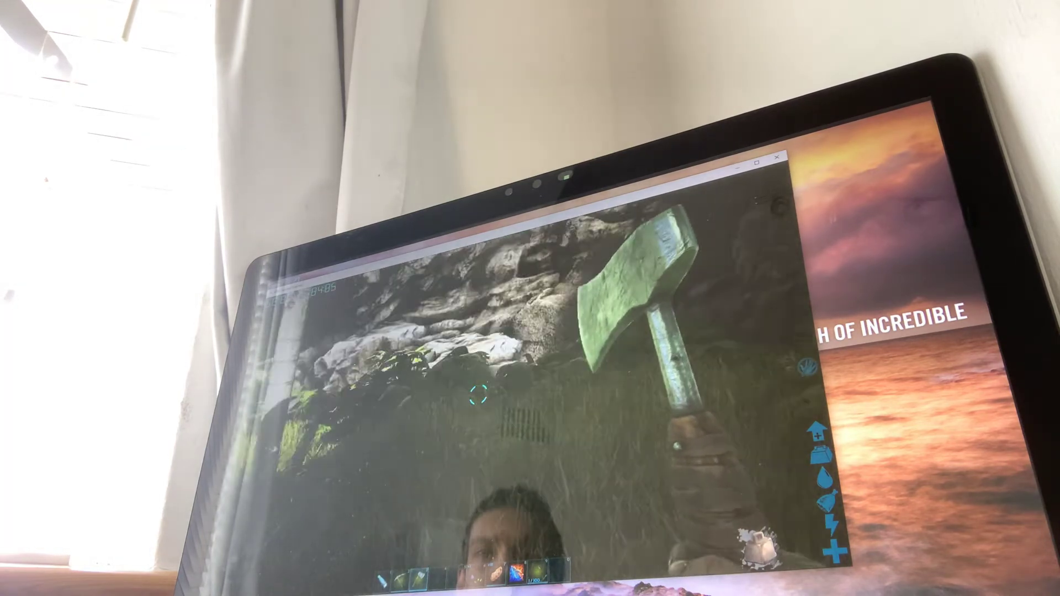
Place one Stone Foundation, harvest 32 wood and 3 thatch, and preview another foundation
left_click(478, 395)
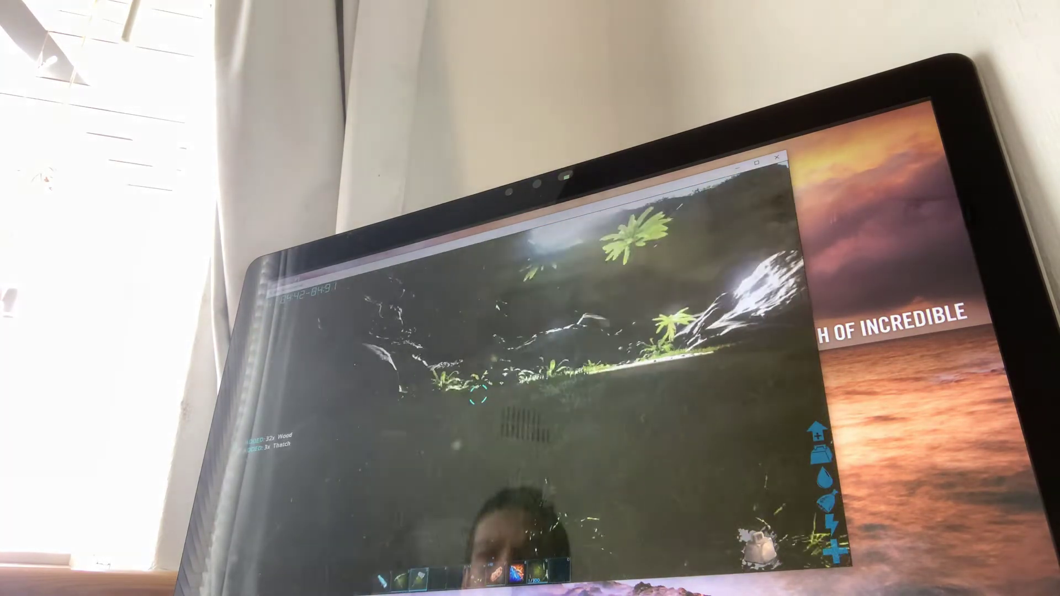
left_click(529, 373)
key("i")
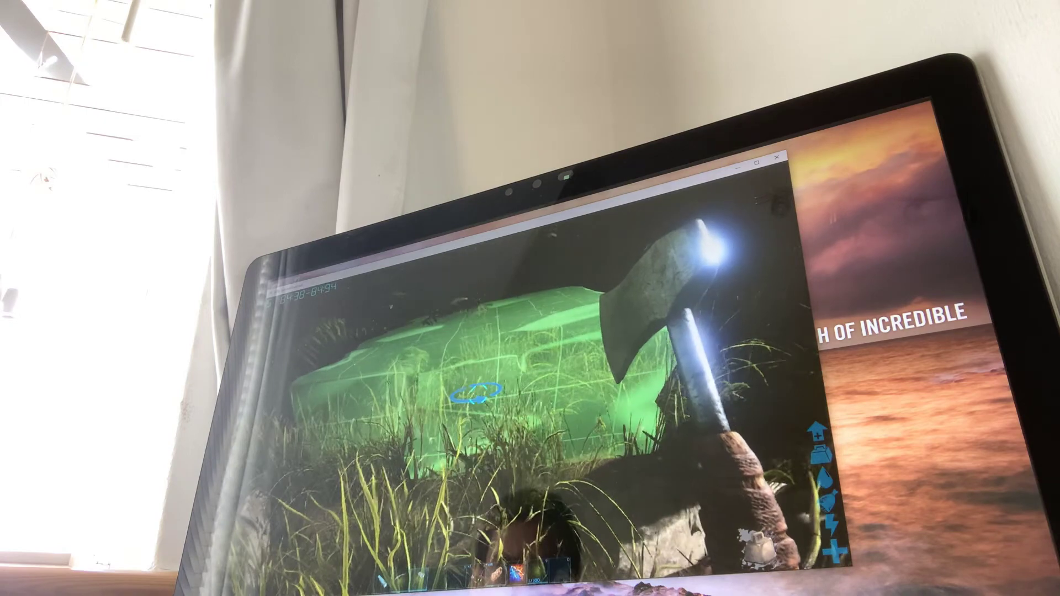
key("e")
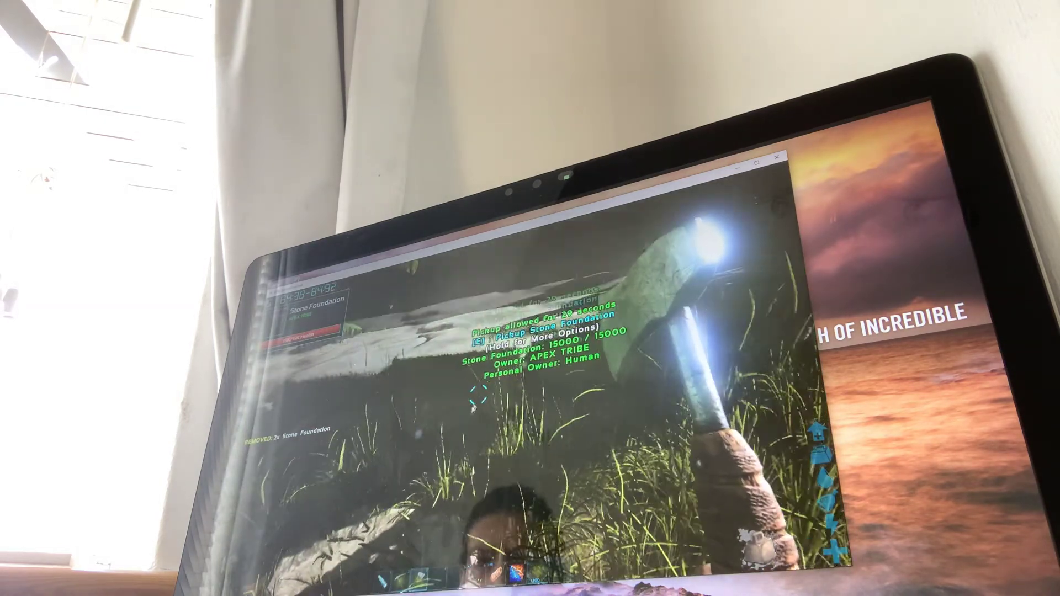
Place the second Stone Foundation, then pause and resume the game
key("e")
key("i")
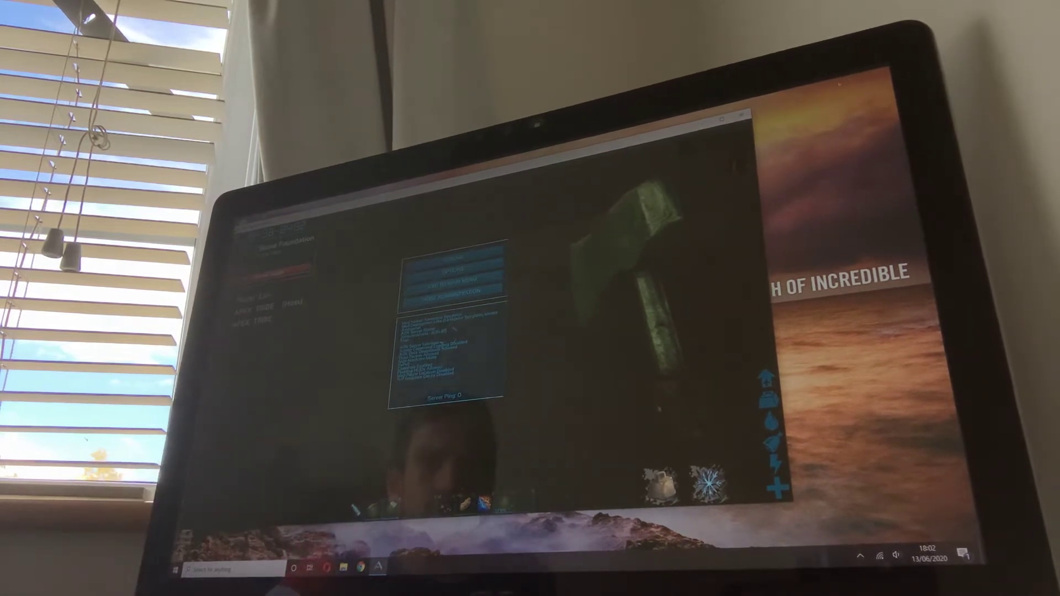
key("Escape")
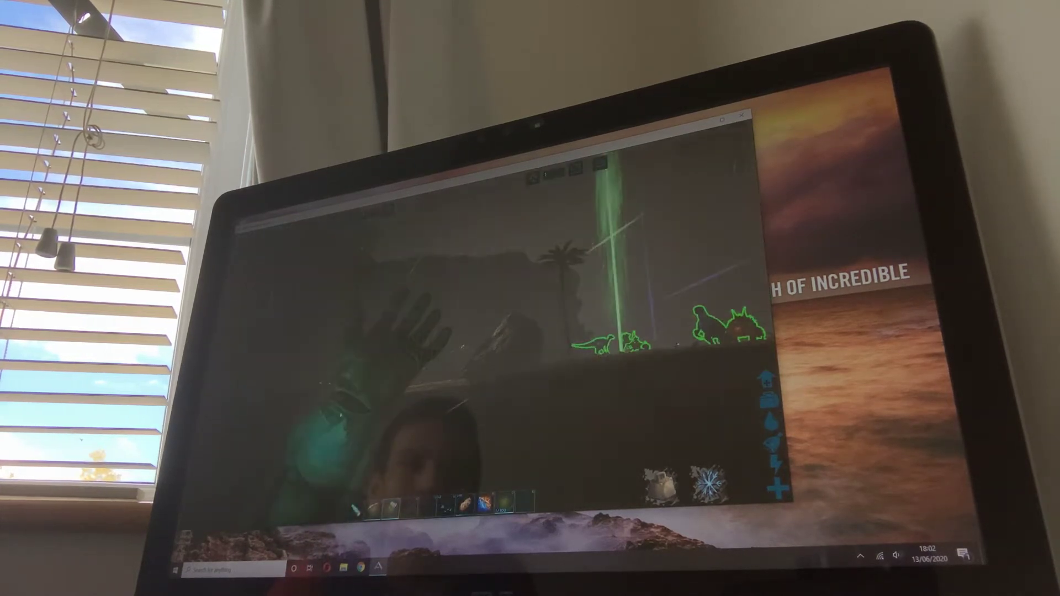
Split 17 off the Wood stack and drop it, bringing weight down to 293.8
key("i")
scroll(307, 373, "down", 3)
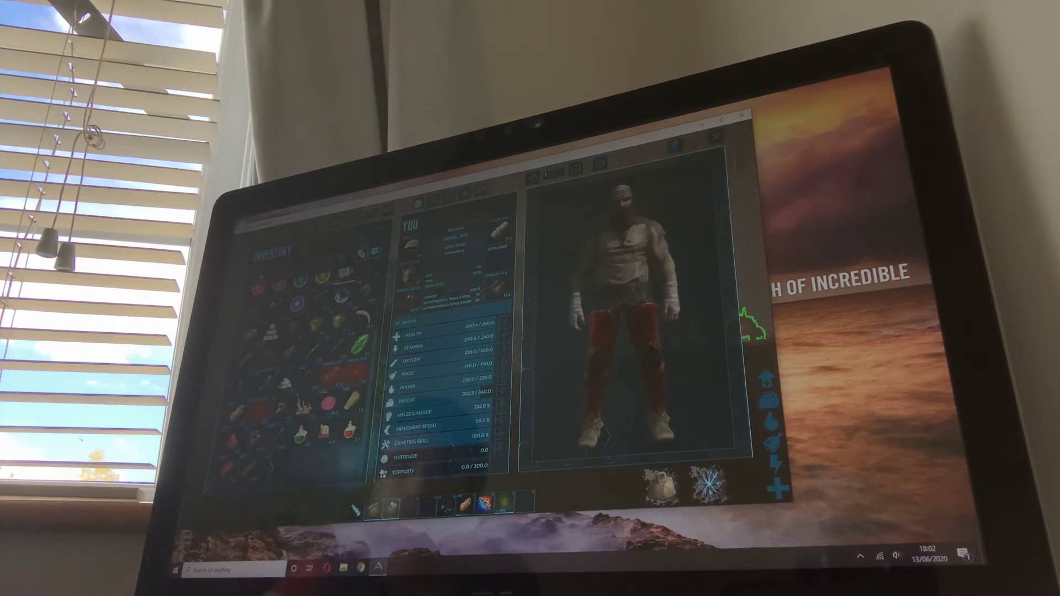
key("v")
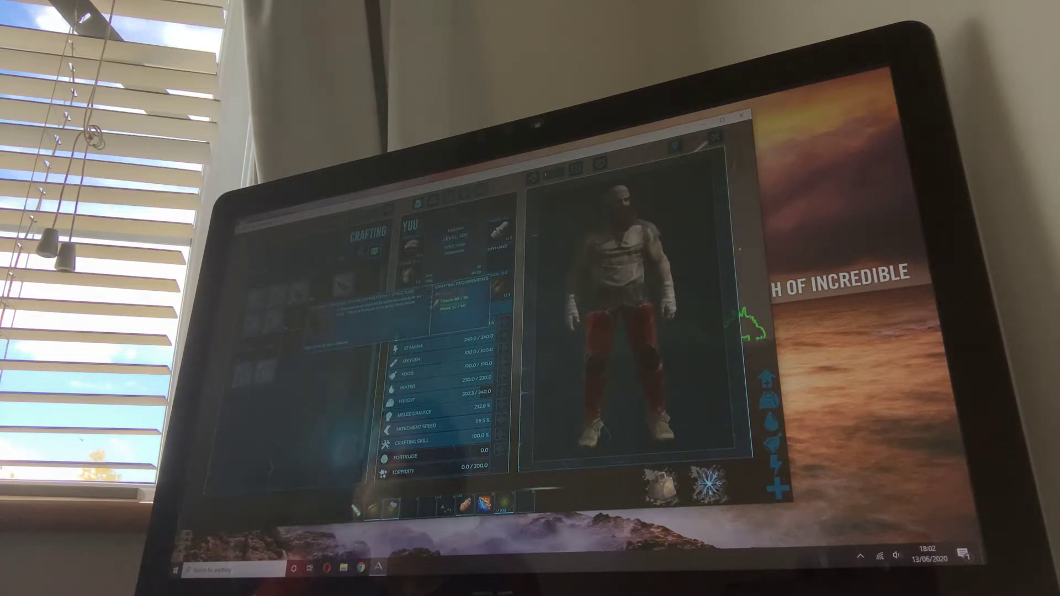
left_click(274, 248)
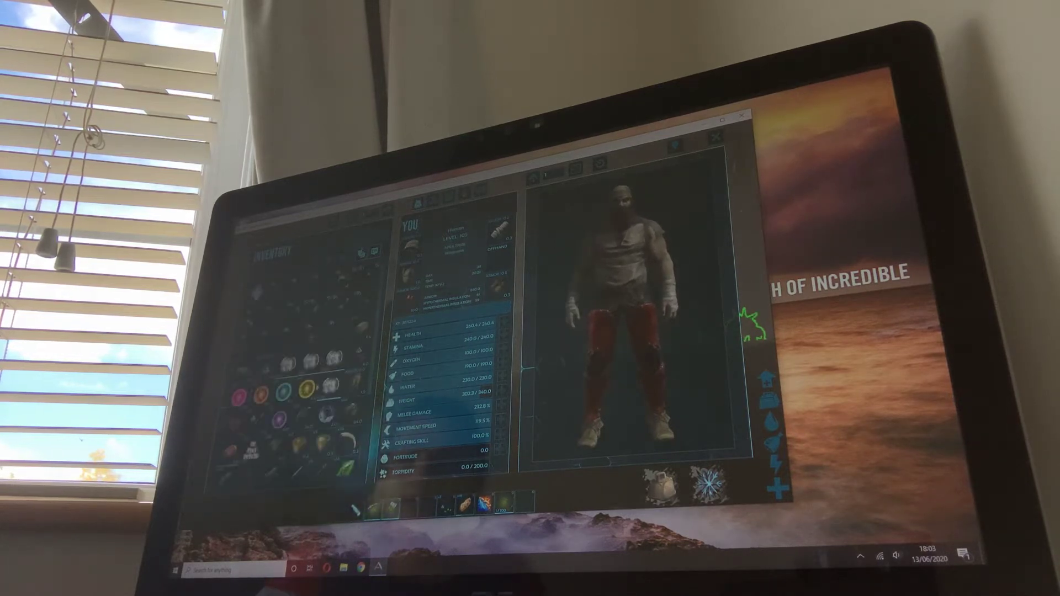
scroll(298, 373, "down", 3)
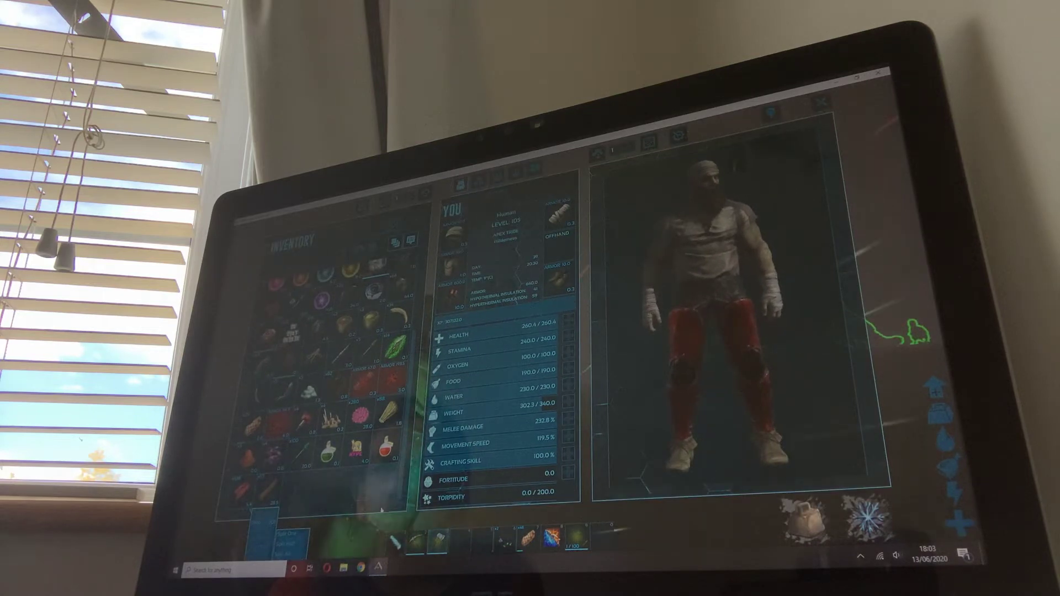
left_click(289, 553)
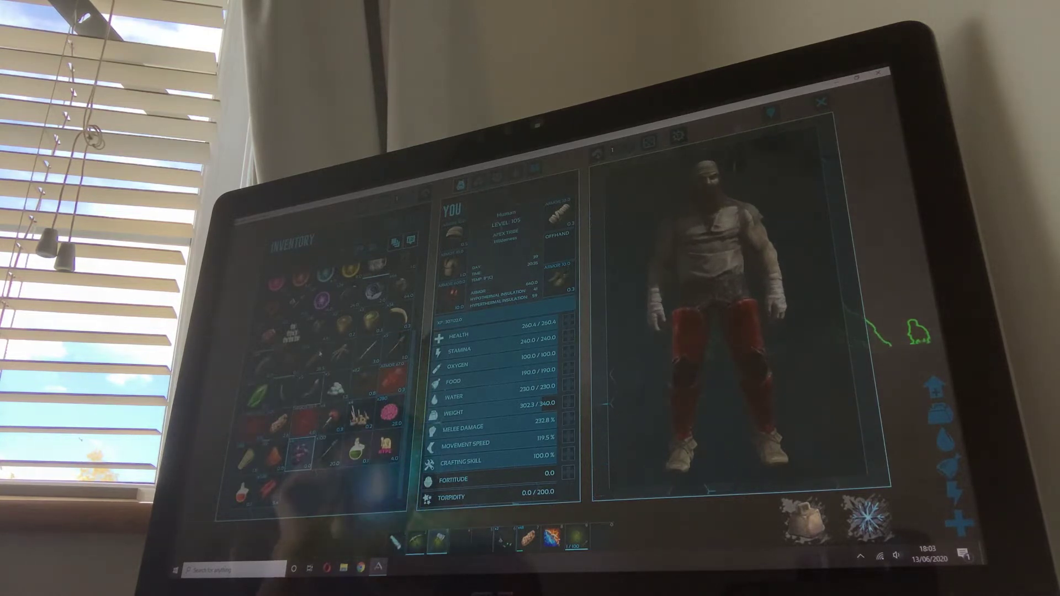
double_click(307, 414)
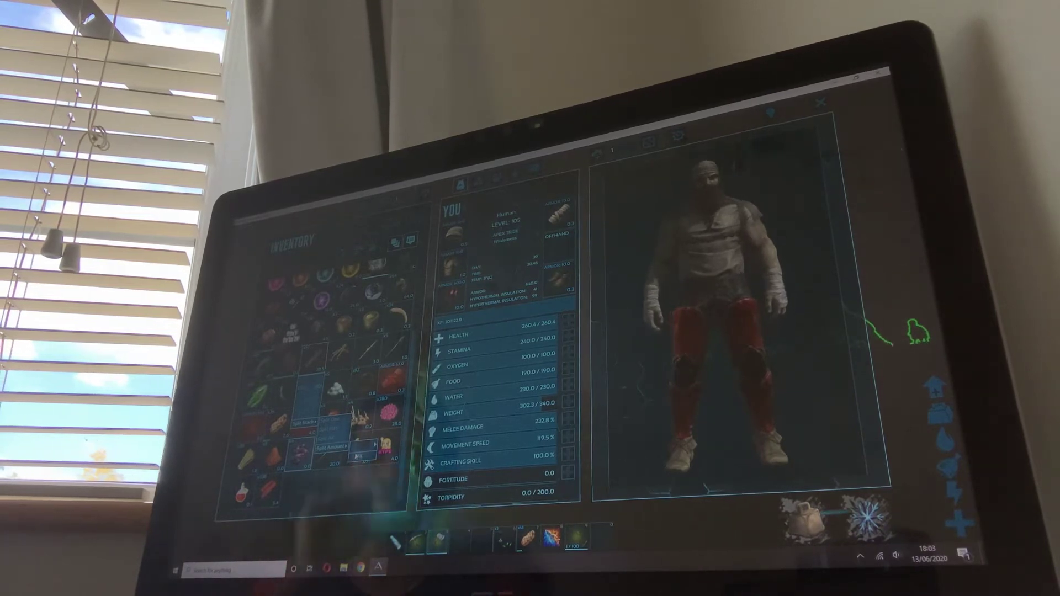
type("17")
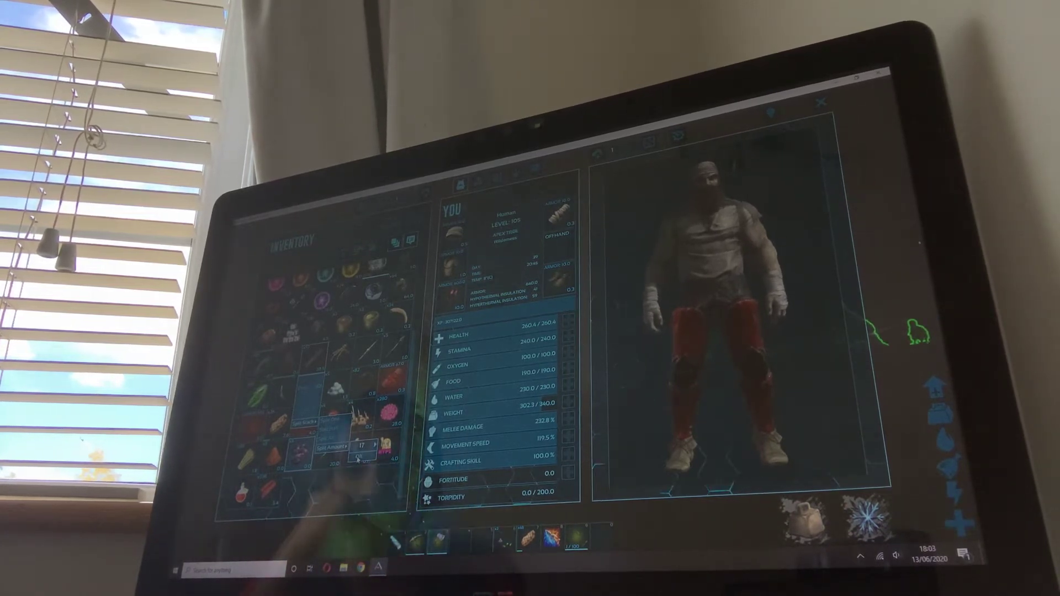
left_click(358, 458)
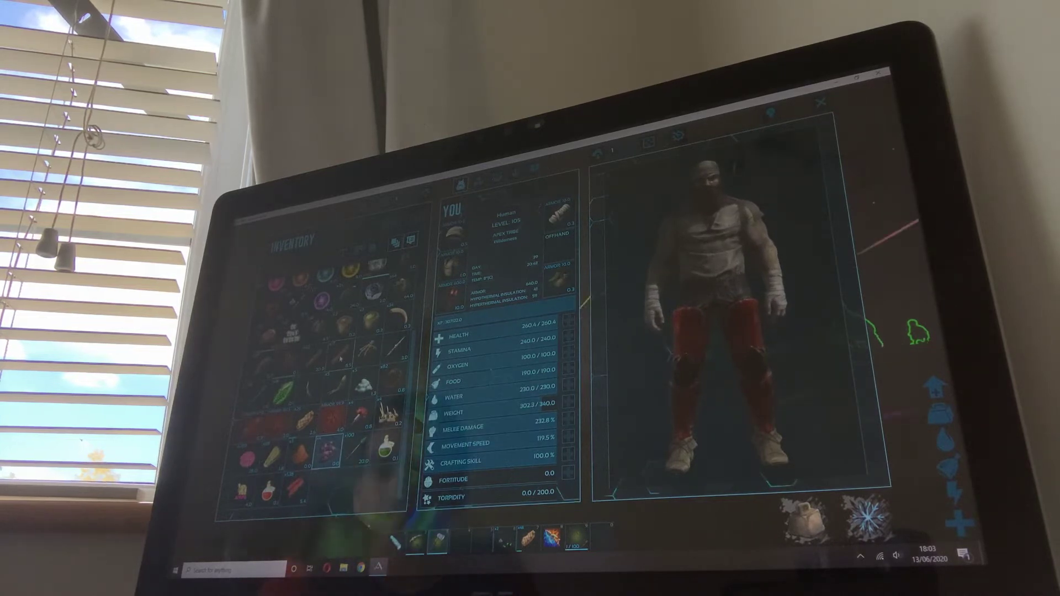
key("o")
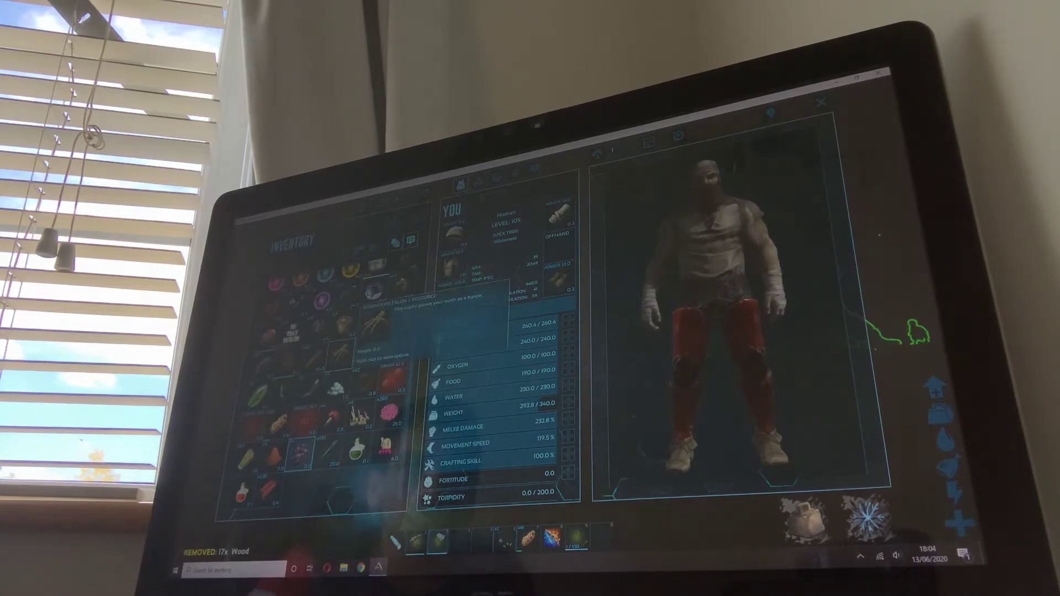
key("Escape")
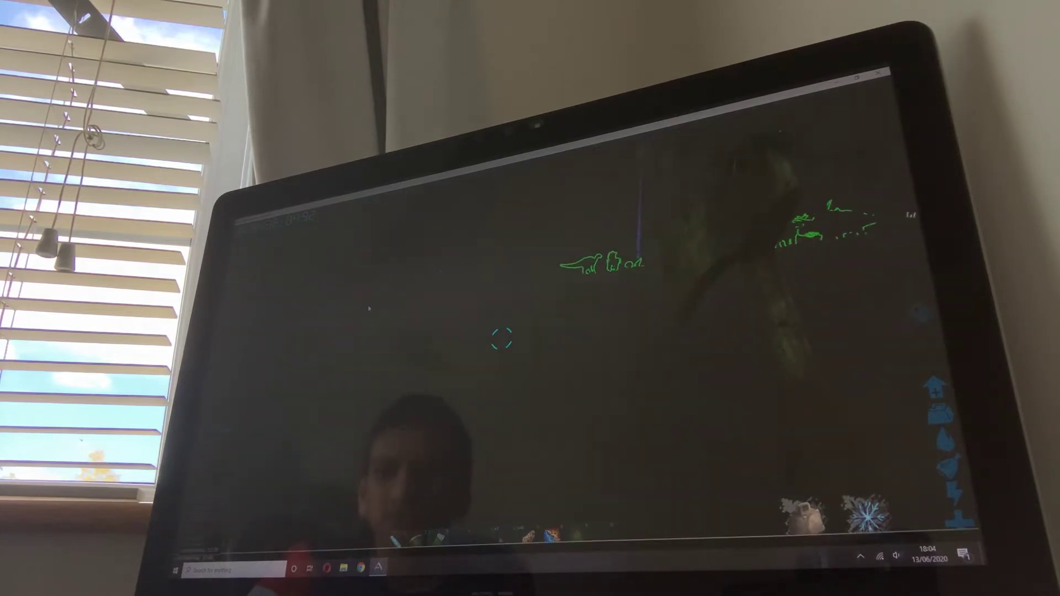
Equip the hatchet and move 64 metal into the Legendary Pteranodon's inventory
key("1")
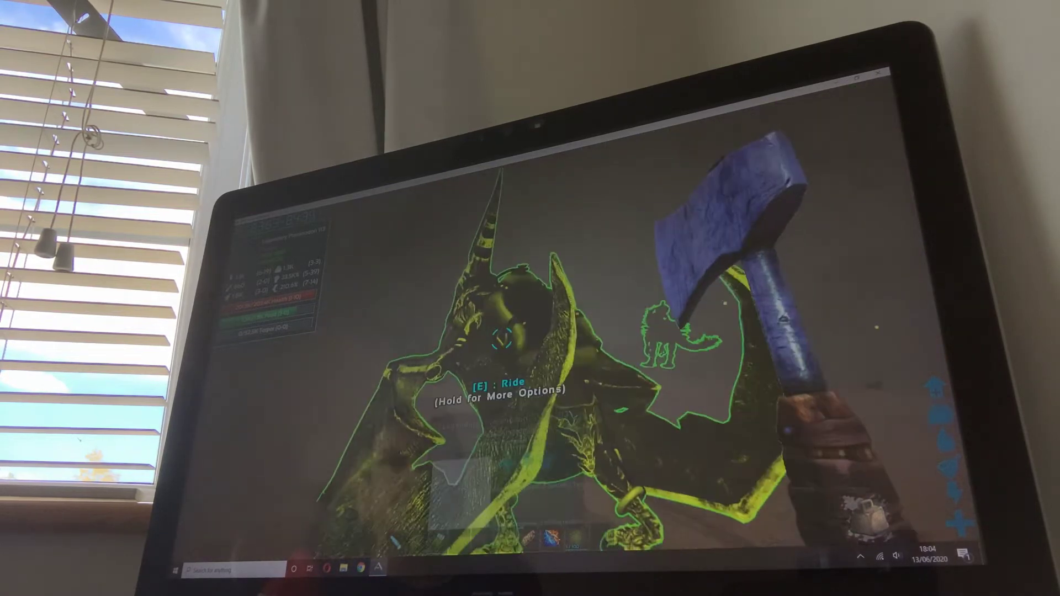
key("e")
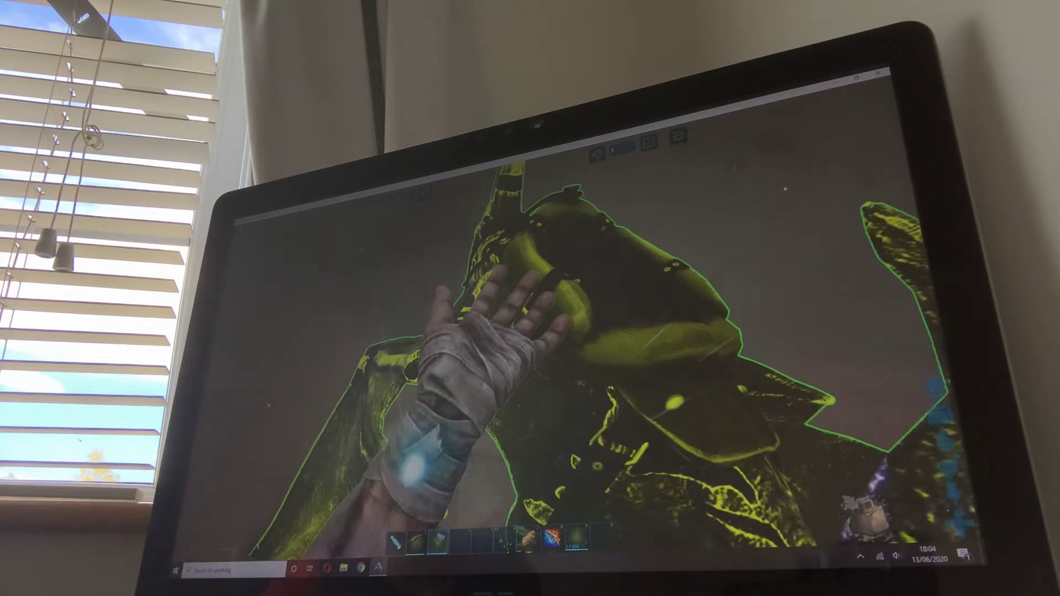
key("f")
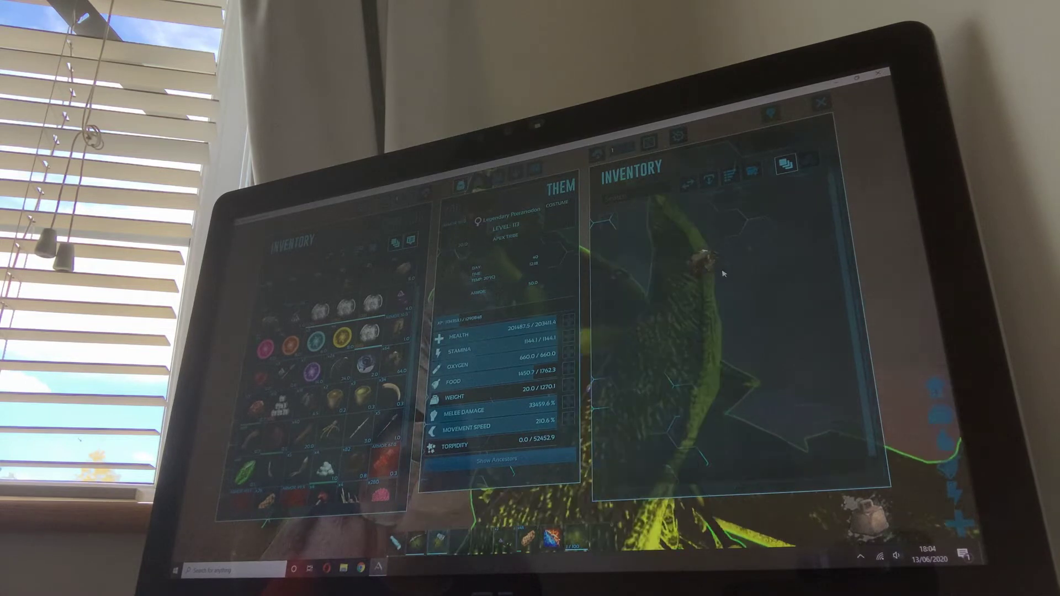
left_click_drag(725, 278, 727, 281)
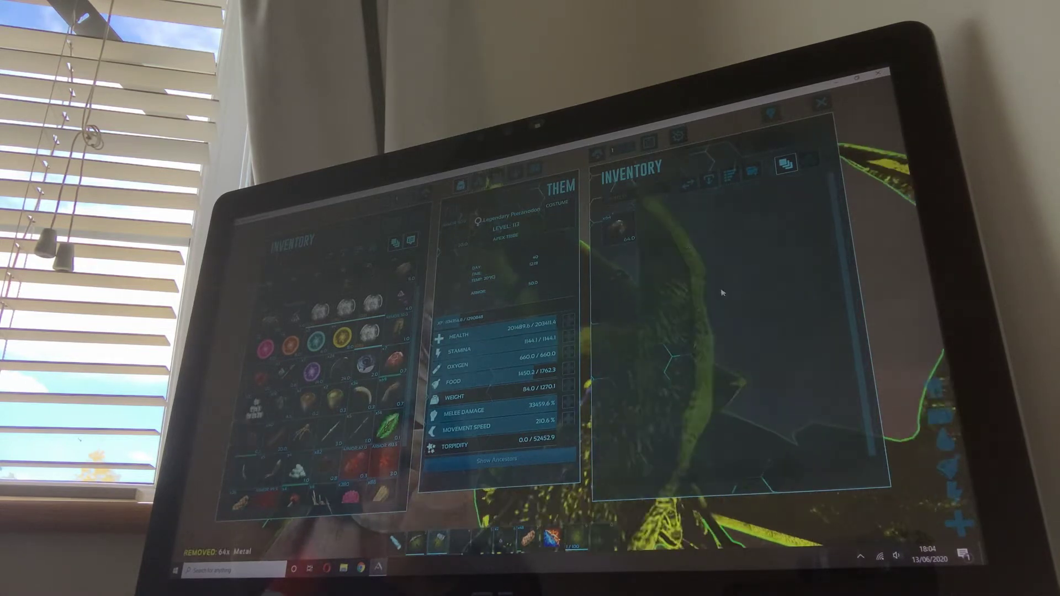
key("Escape")
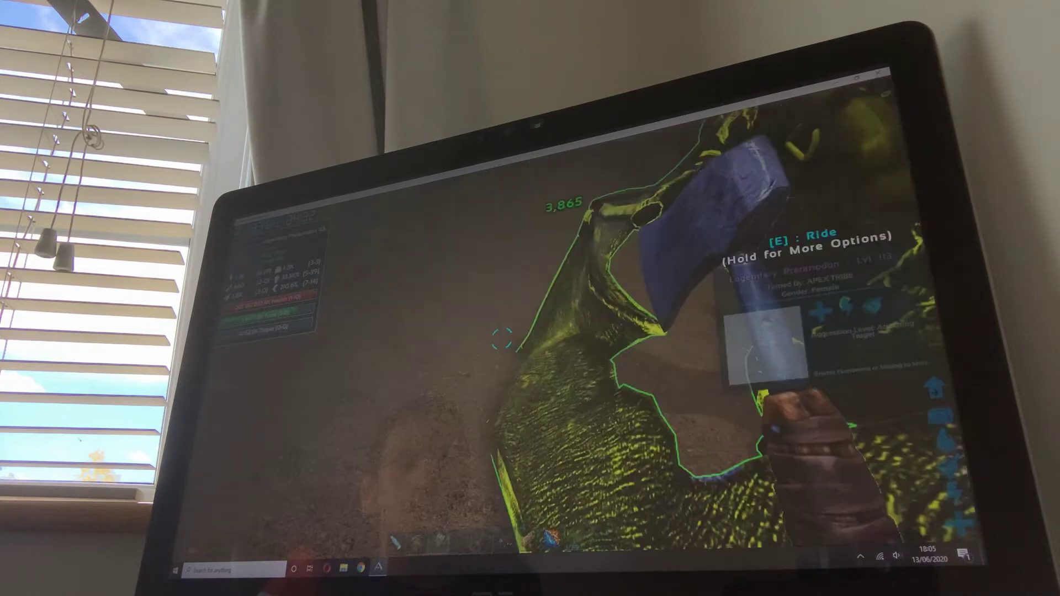
left_click_drag(530, 331, 331, 331)
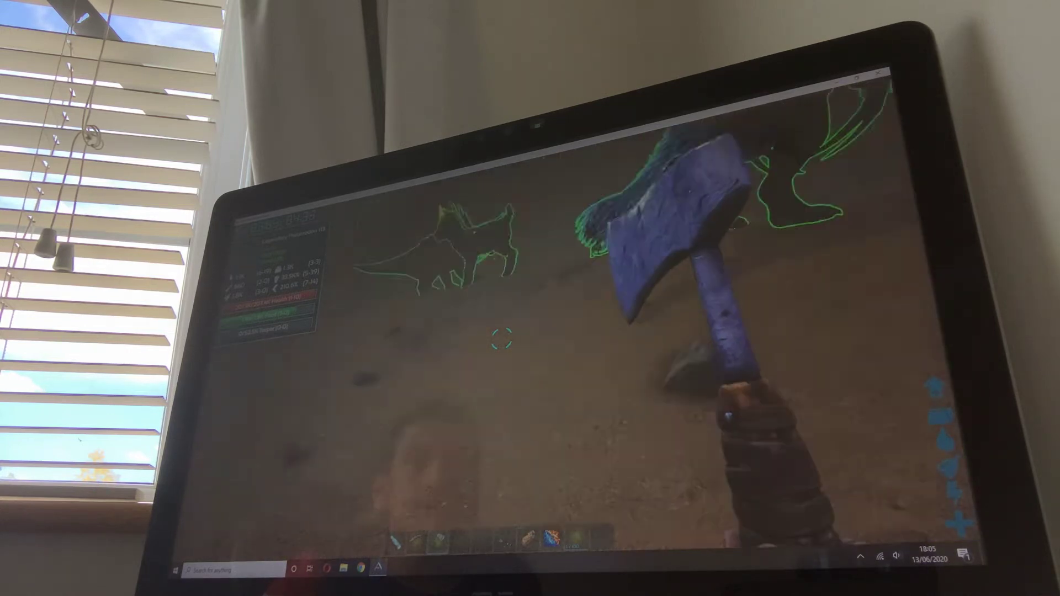
Harvest flint and stone from the rock with three hatchet strikes, then check the inventory
left_click_drag(530, 332, 415, 290)
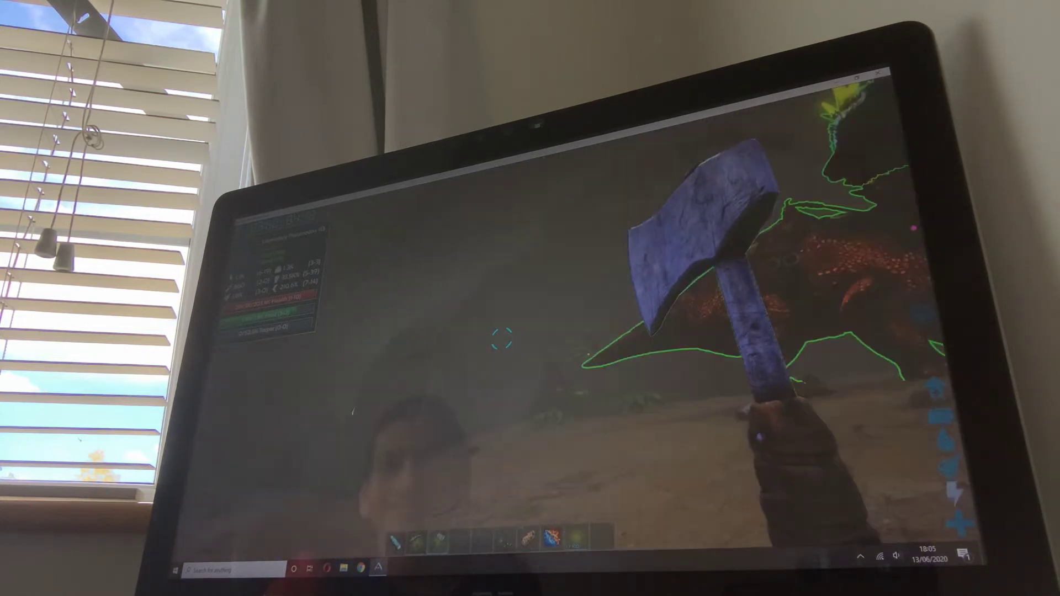
left_click_drag(531, 332, 630, 314)
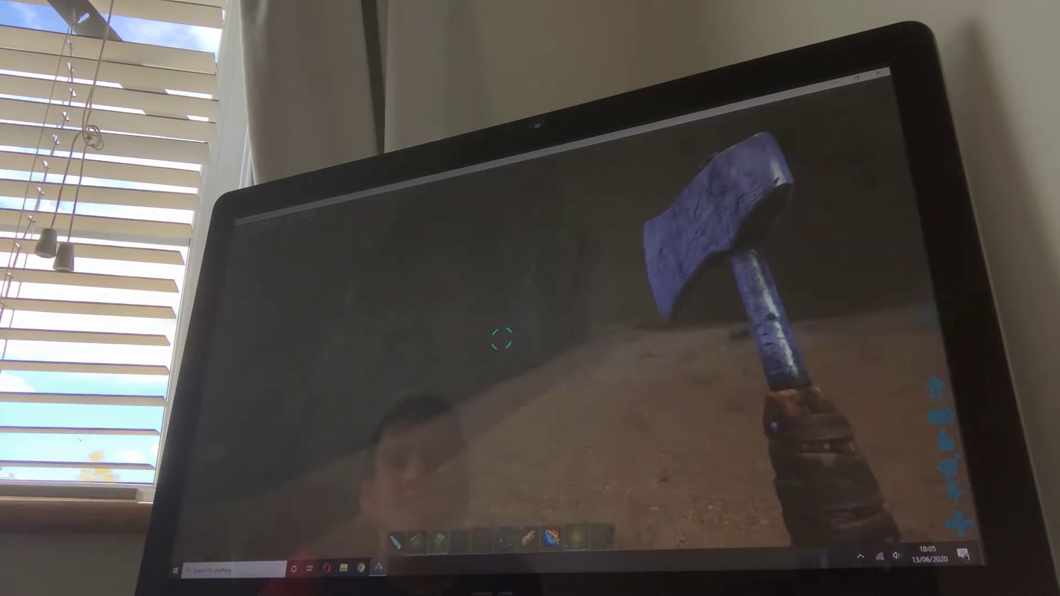
left_click(501, 338)
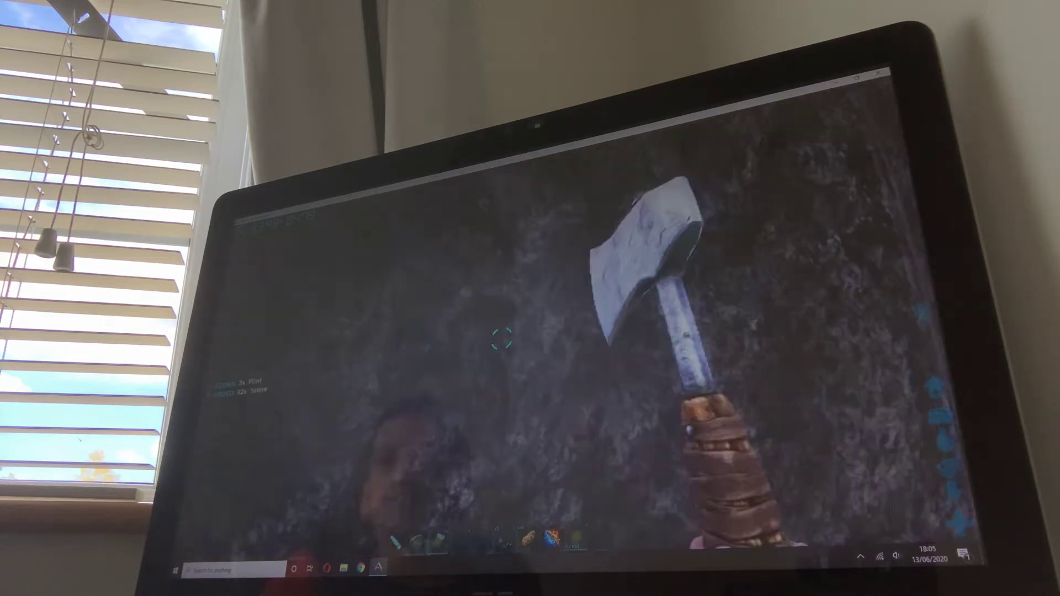
left_click(502, 338)
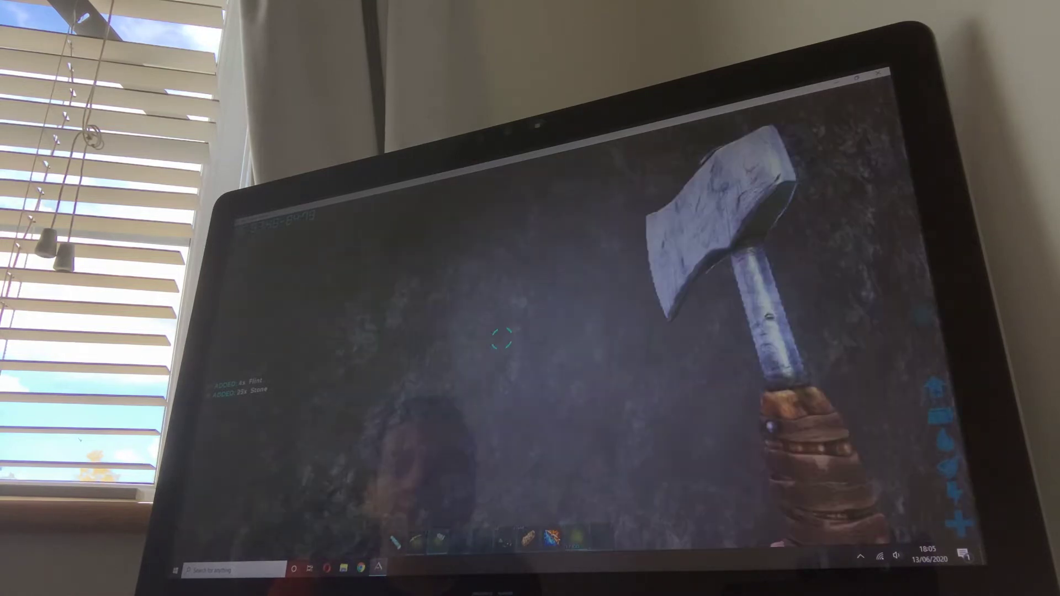
left_click(500, 339)
key("1")
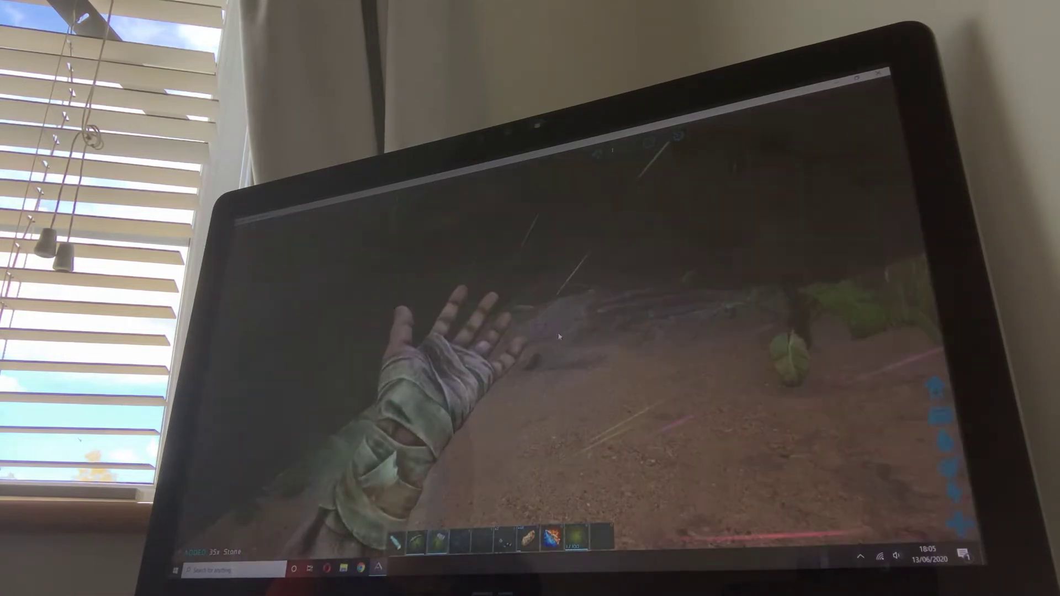
key("i")
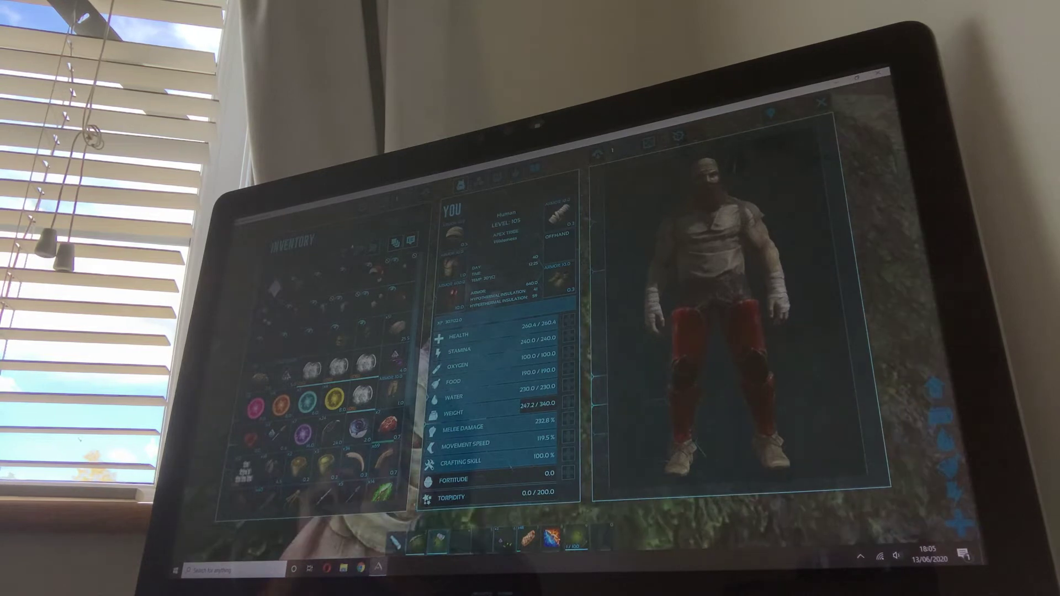
Gather more stone from the rock with four hatchet strikes
left_click(410, 240)
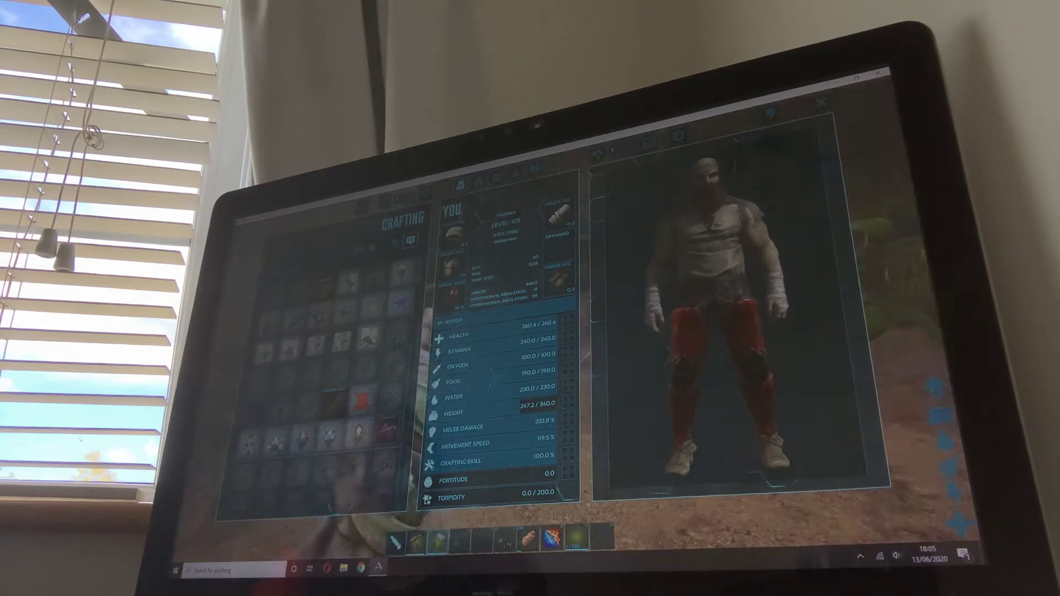
scroll(332, 389, "down", 5)
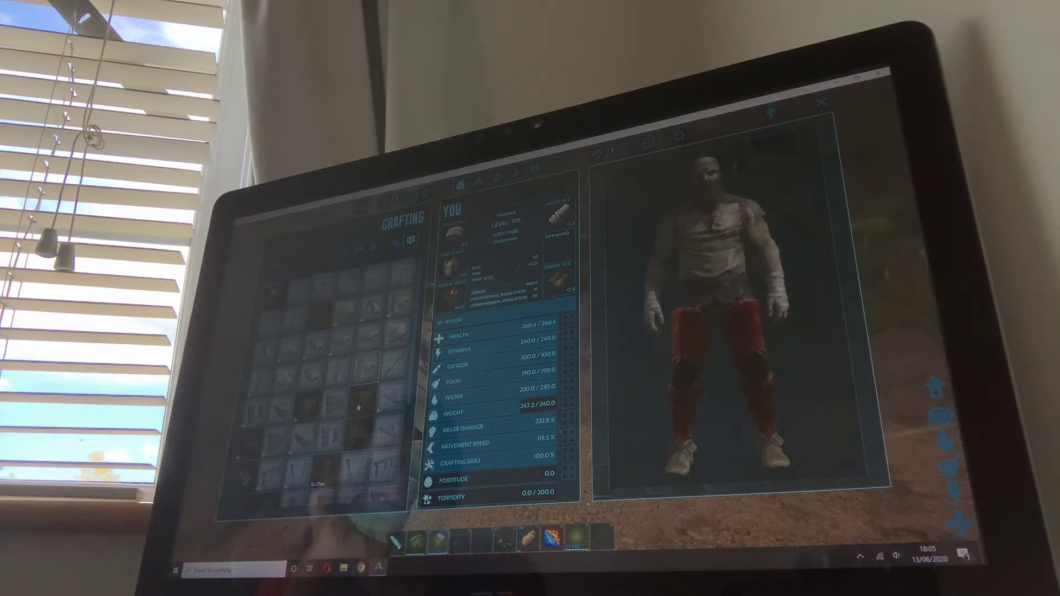
mouse_move(358, 405)
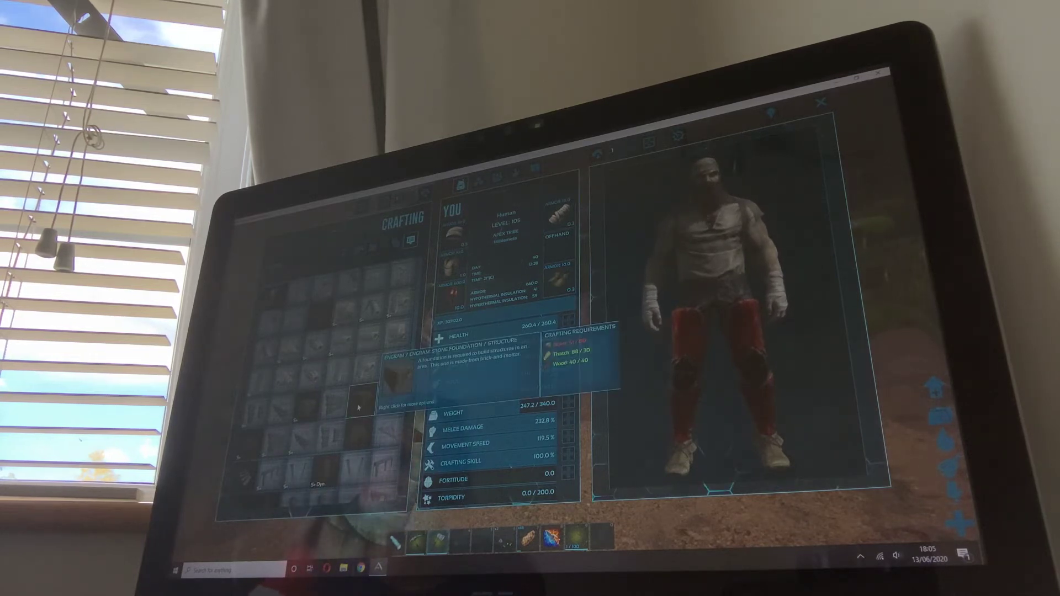
key("Escape")
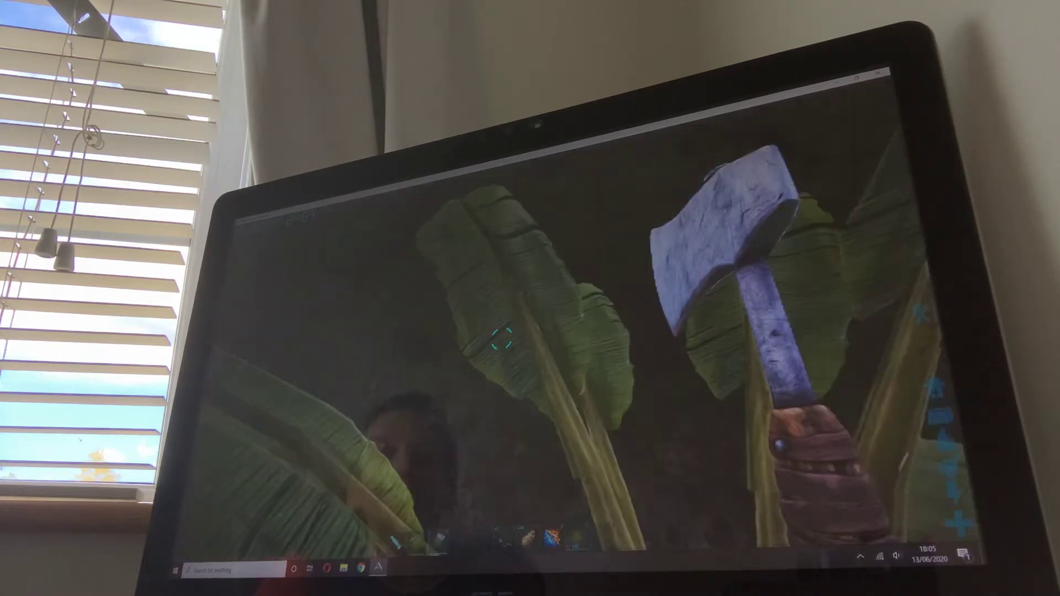
left_click(501, 338)
left_click(501, 337)
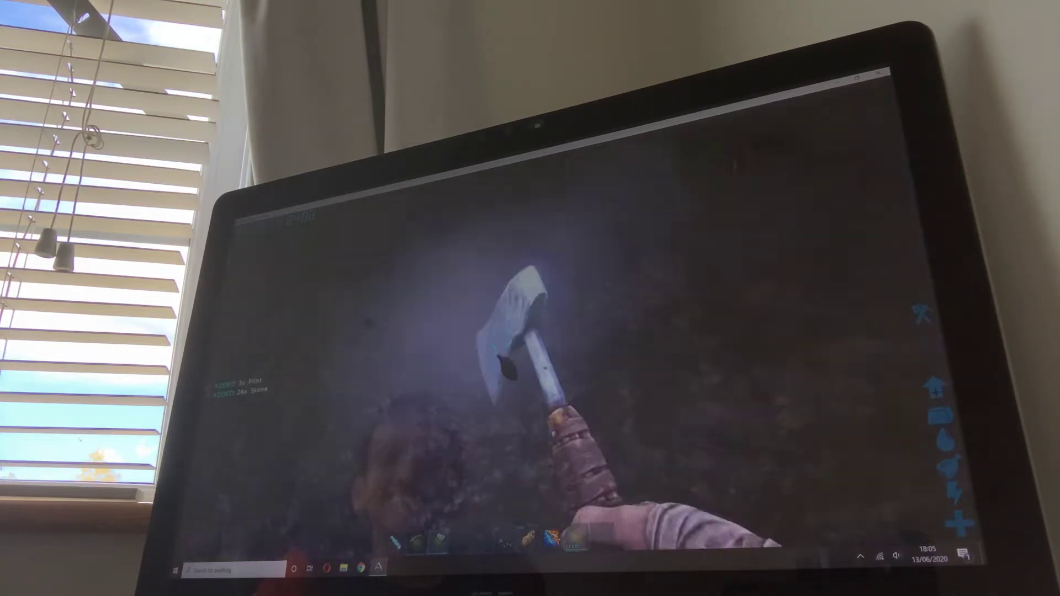
left_click(501, 338)
left_click(501, 337)
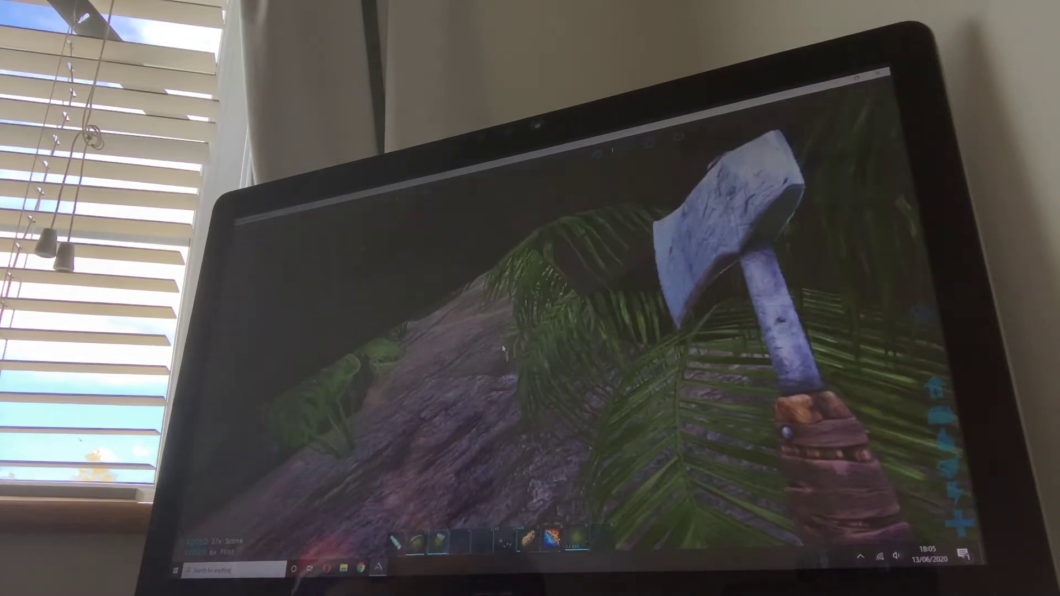
key("q")
Craft the structure from 40 wood, 30 thatch and 80 stone
key("i")
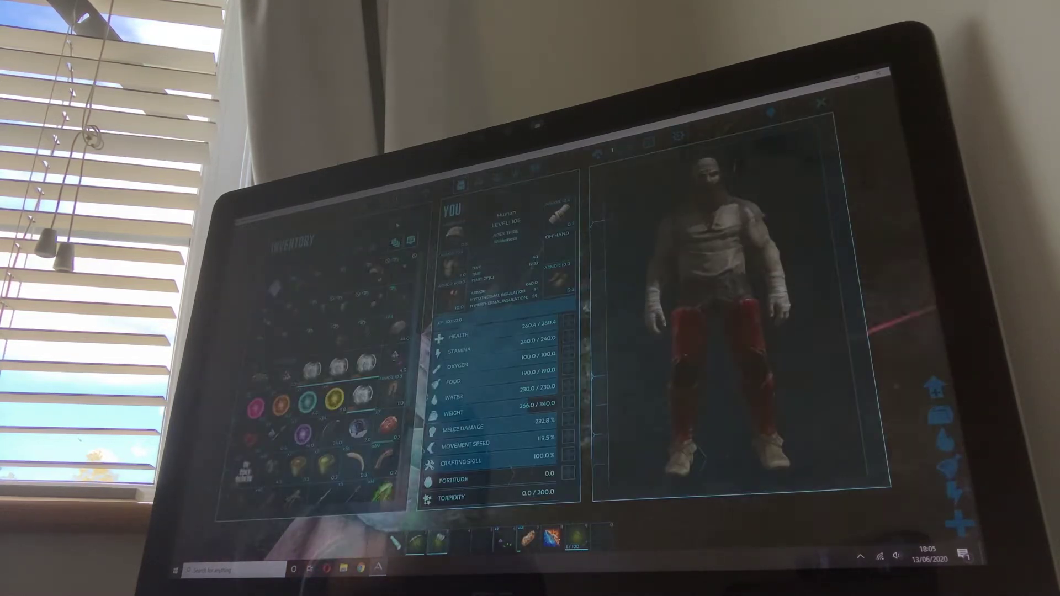
key("v")
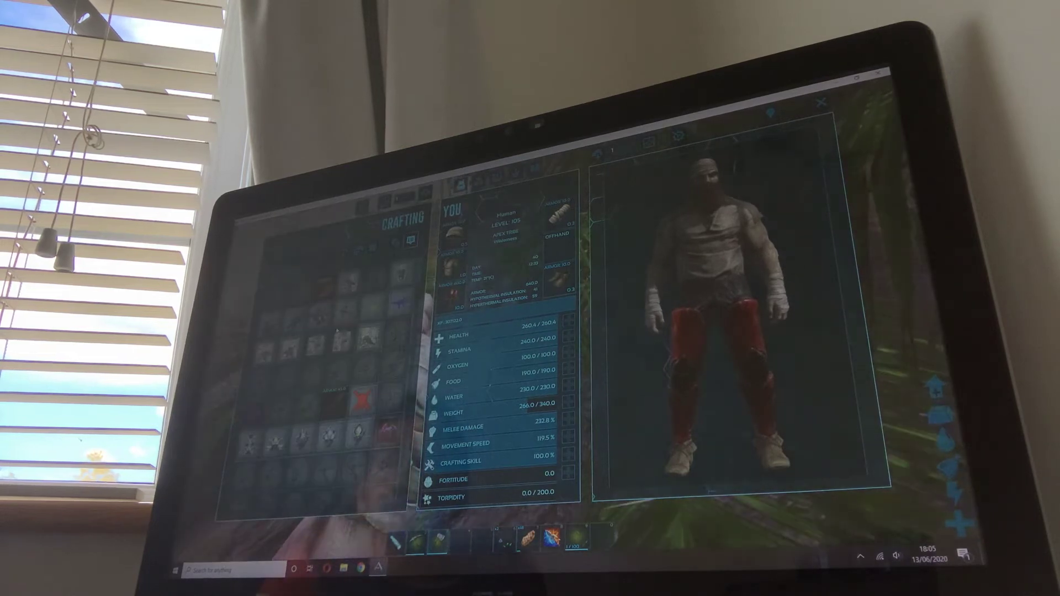
scroll(345, 358, "down", 3)
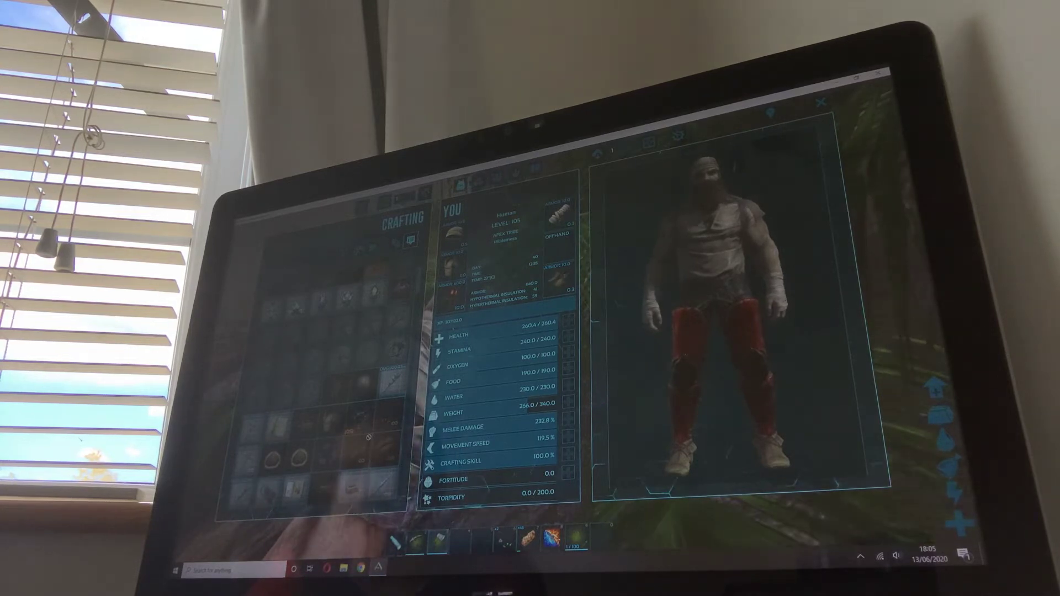
scroll(368, 437, "down", 3)
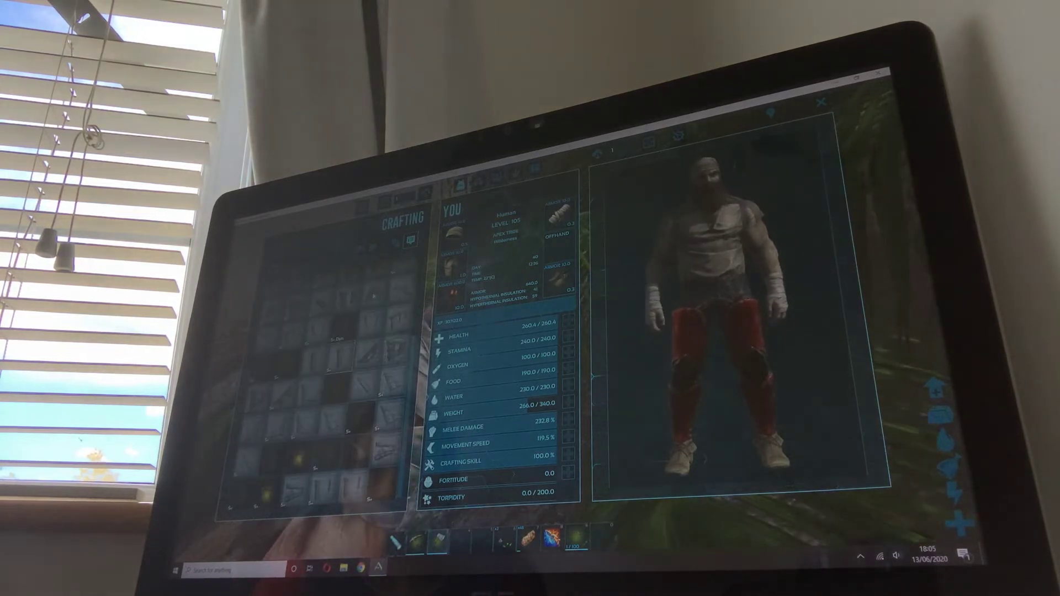
scroll(331, 389, "up", 3)
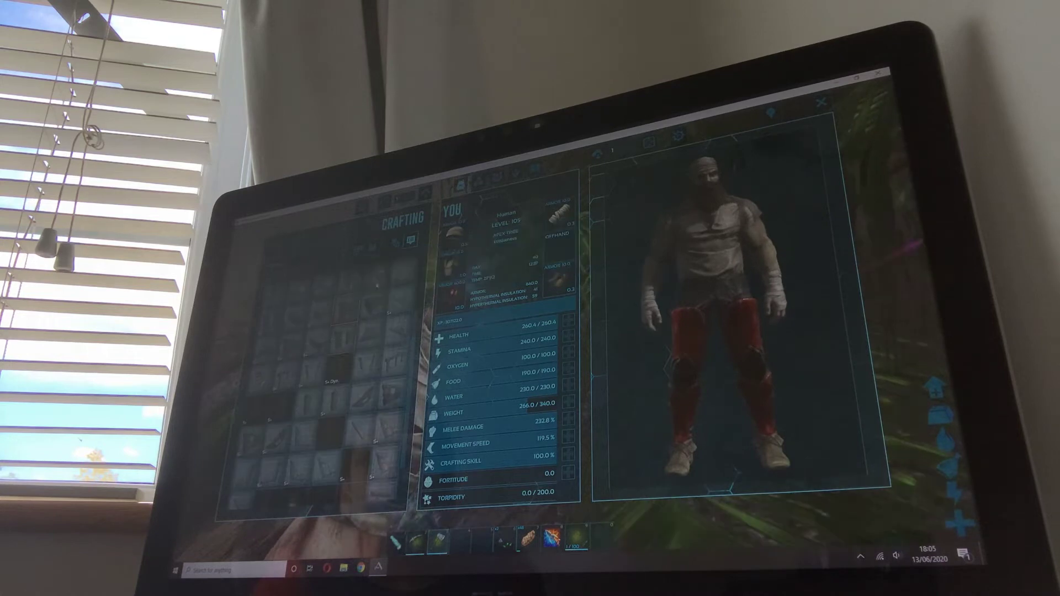
double_click(363, 308)
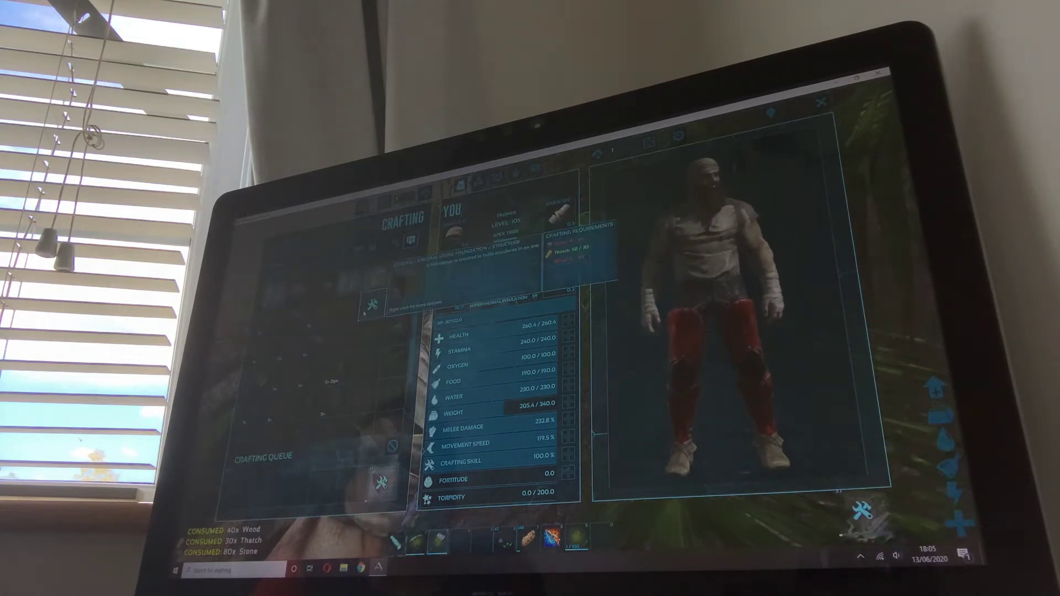
key("Escape")
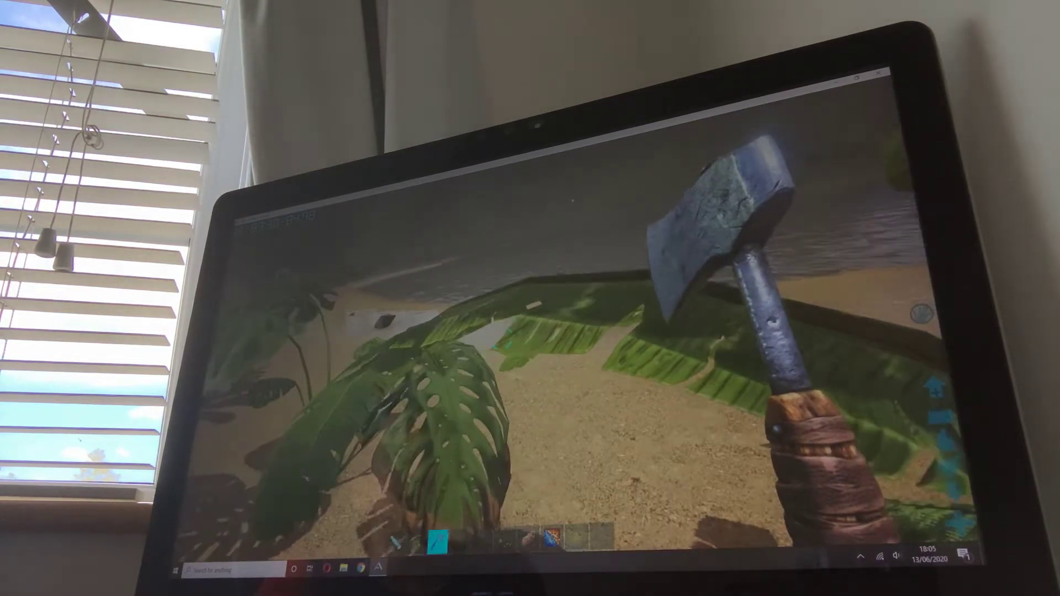
key("2")
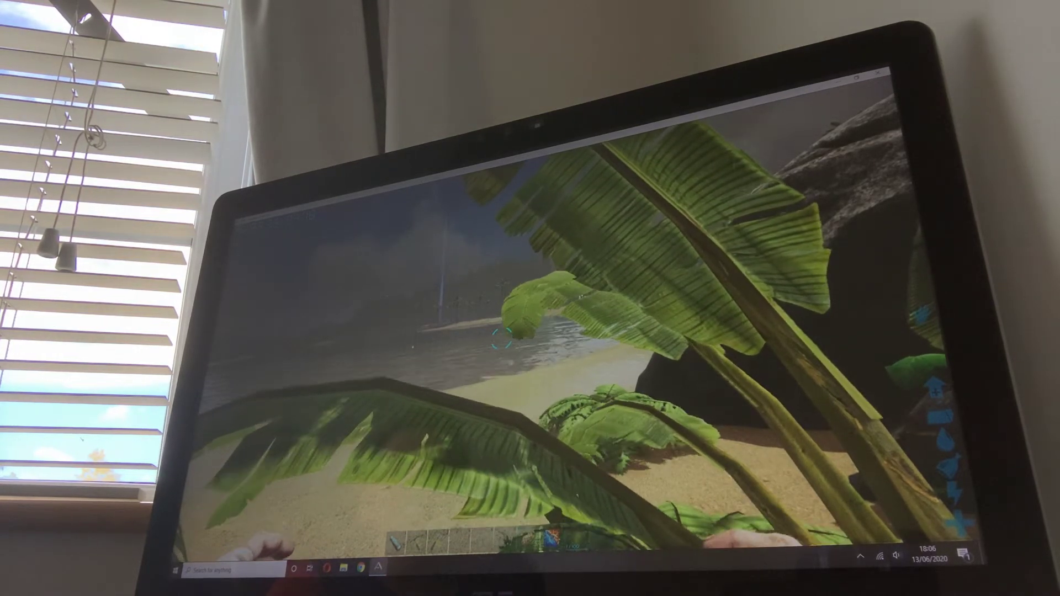
Walk along the beach and check the inventory's items
left_click_drag(501, 339, 501, 338)
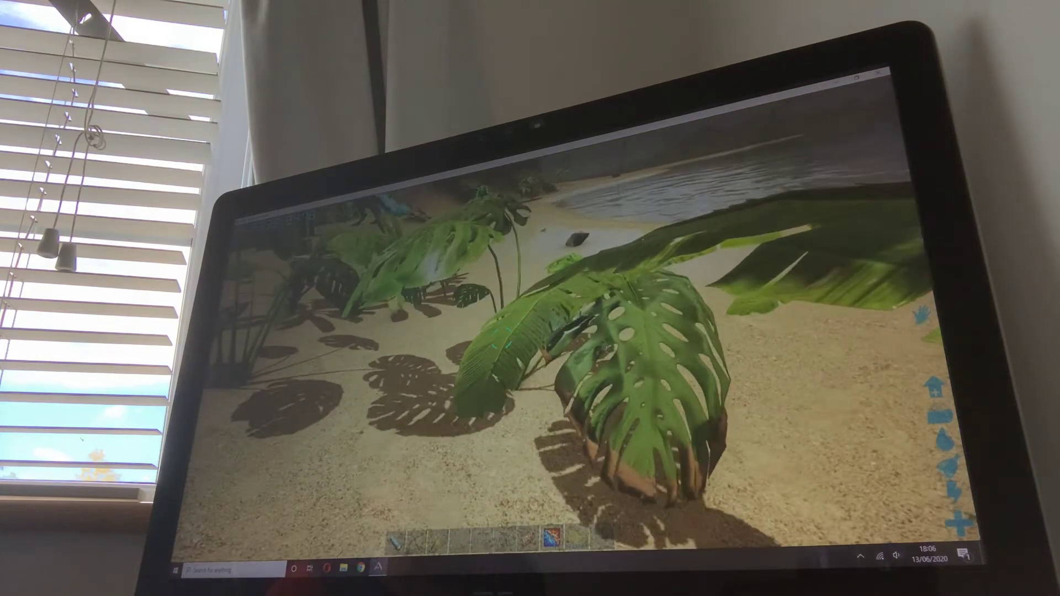
key("w")
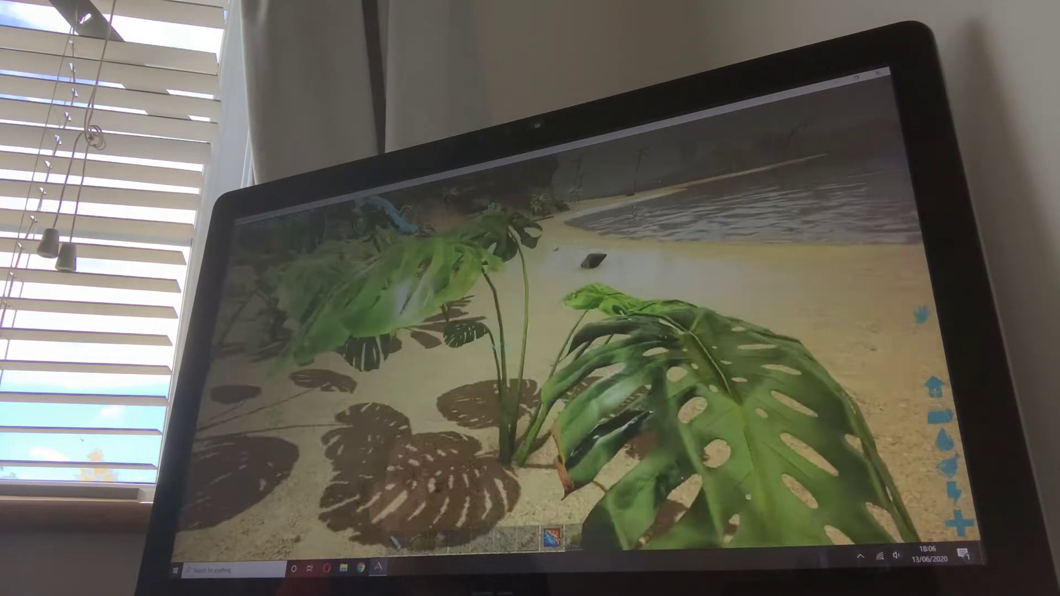
key("i")
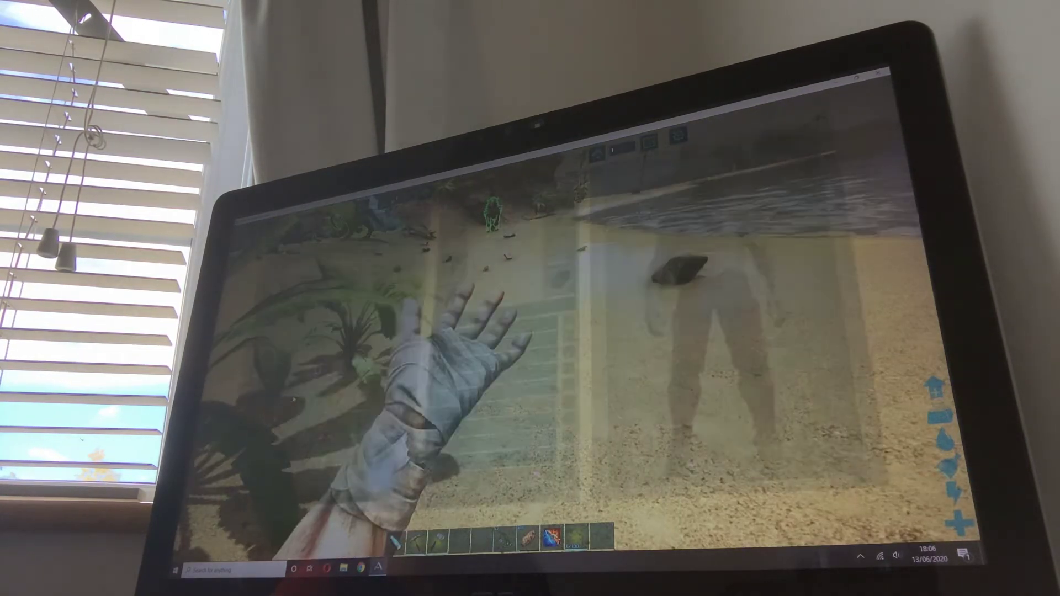
scroll(295, 426, "down", 2)
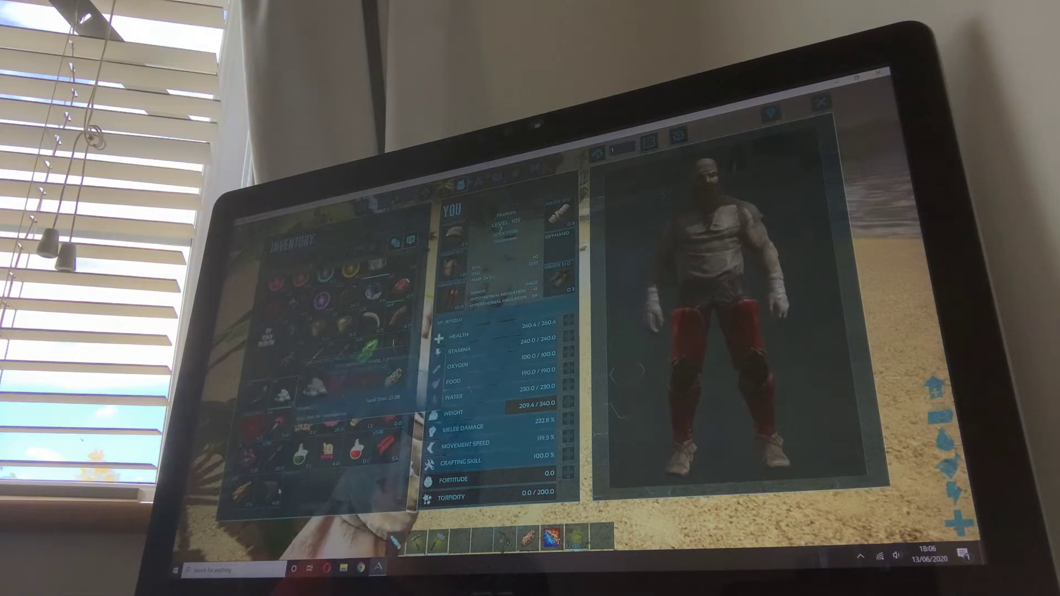
key("Escape")
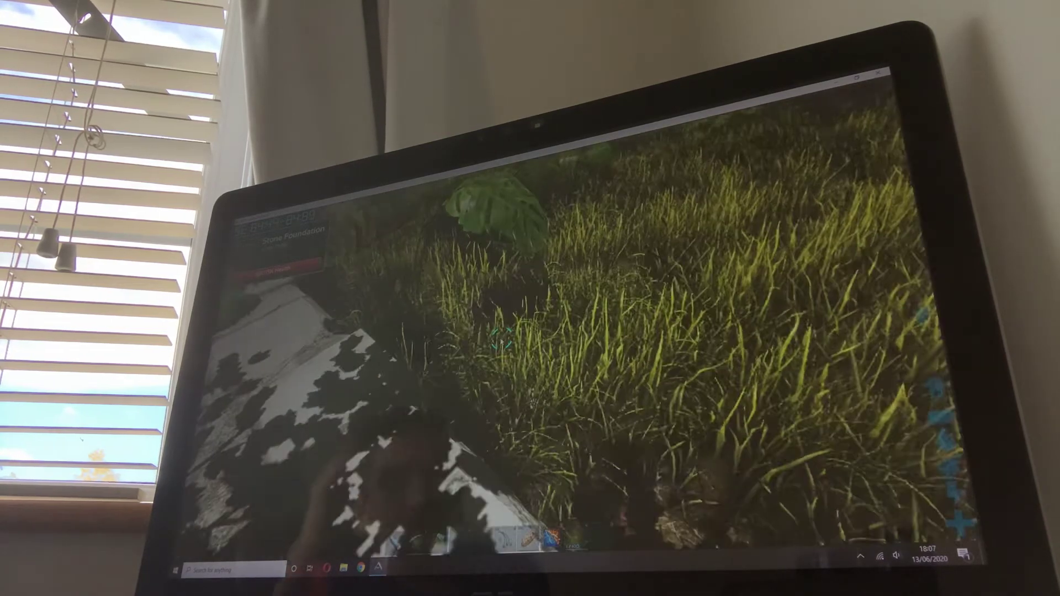
key("i")
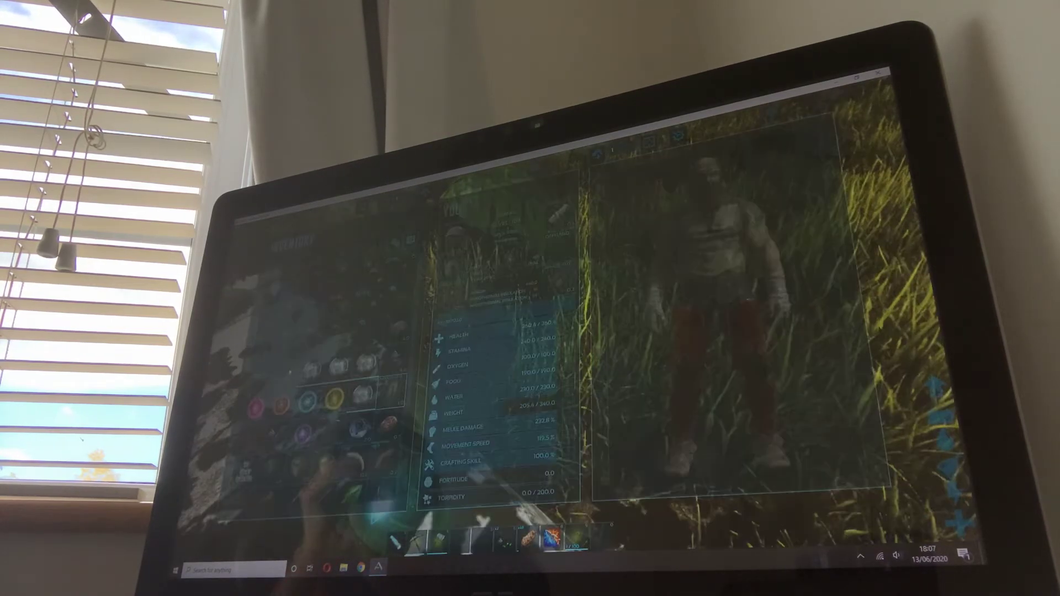
scroll(323, 390, "down", 2)
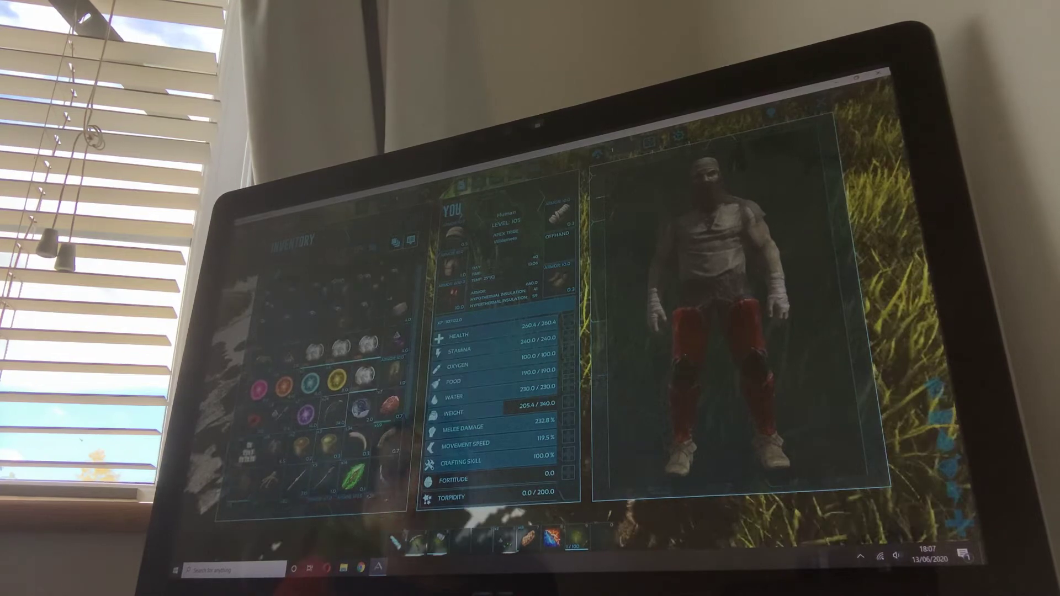
key("Escape")
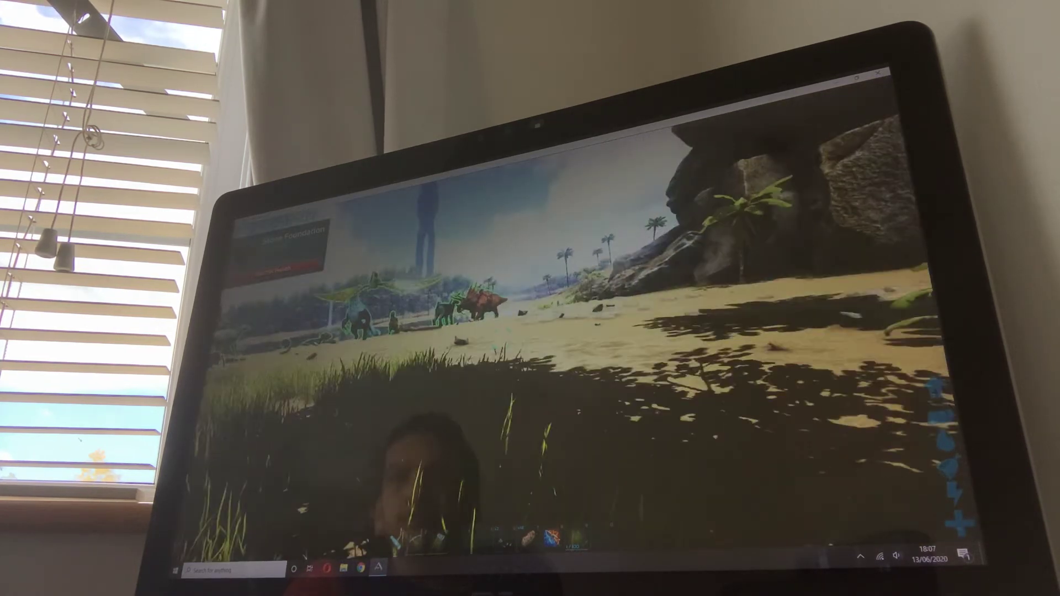
Walk across the beach to the tamed dinosaurs and the green flying creature
key("w")
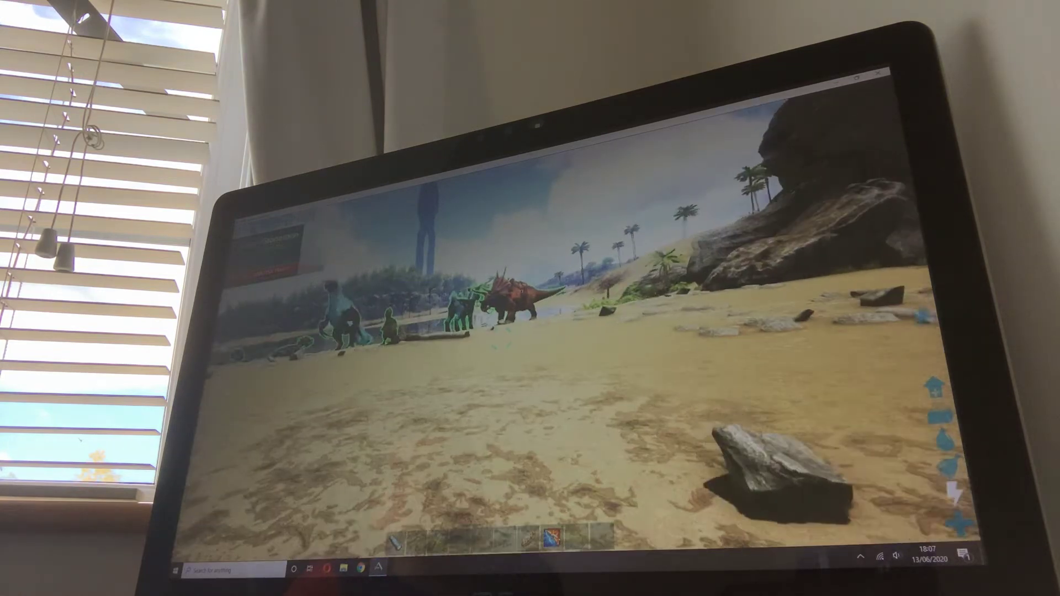
key("w")
key("w")
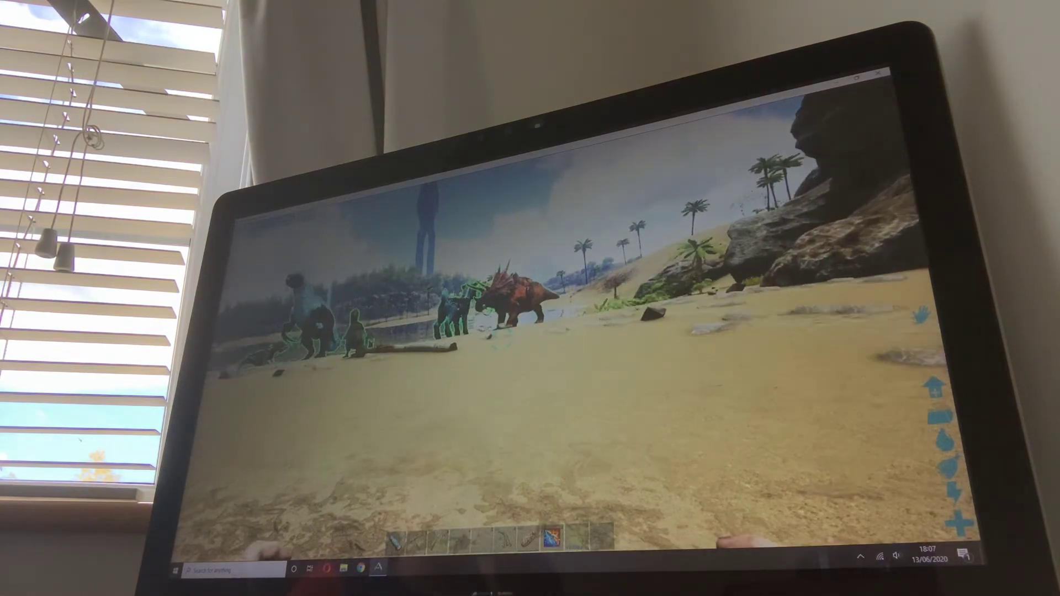
key("w")
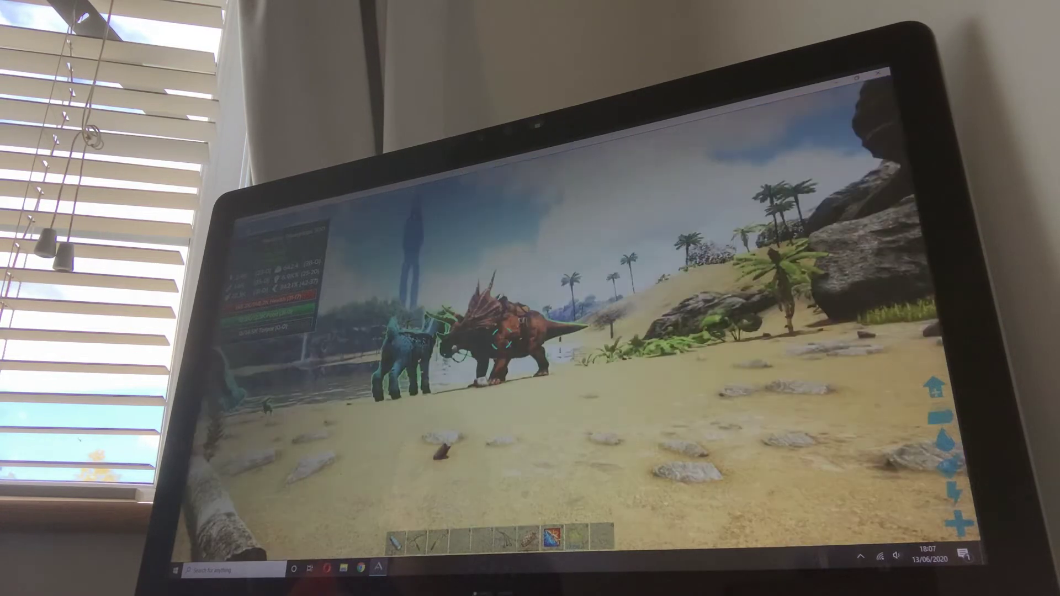
left_click_drag(529, 332, 332, 331)
left_click_drag(580, 332, 331, 348)
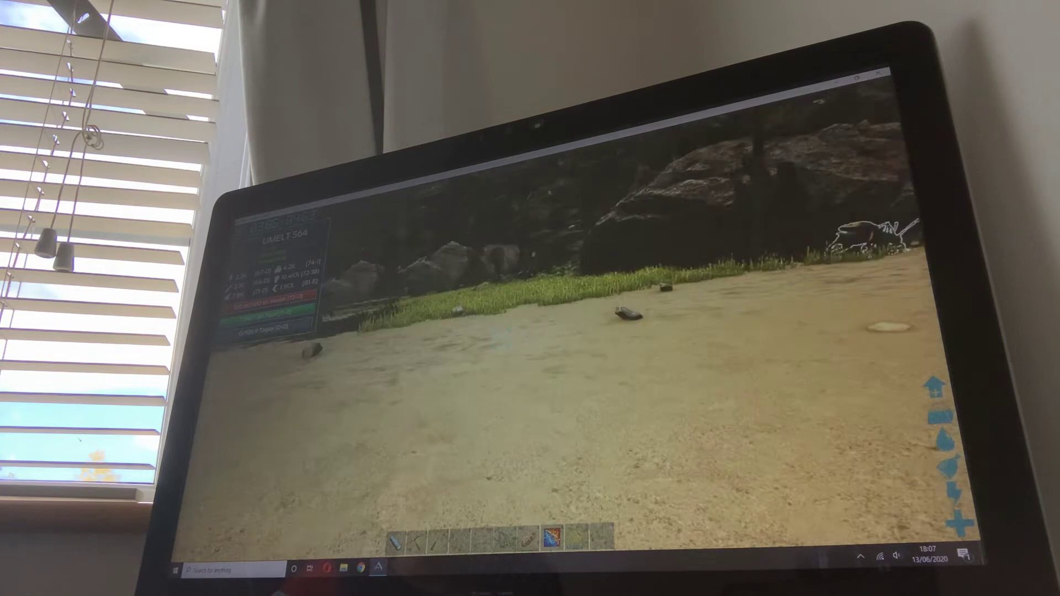
left_click_drag(580, 331, 331, 332)
left_click_drag(580, 331, 331, 331)
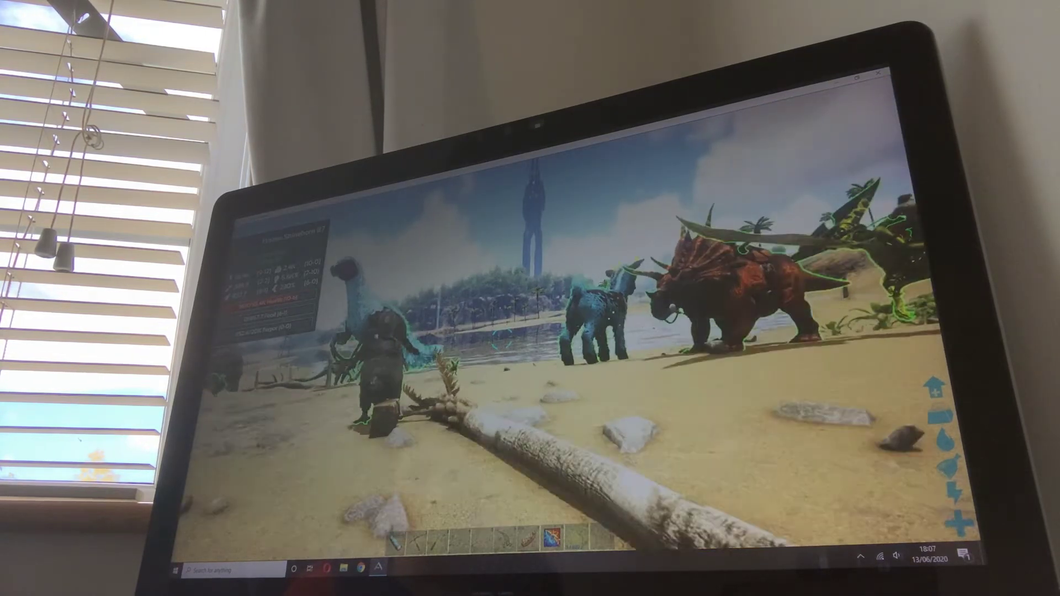
key("w")
key("w")
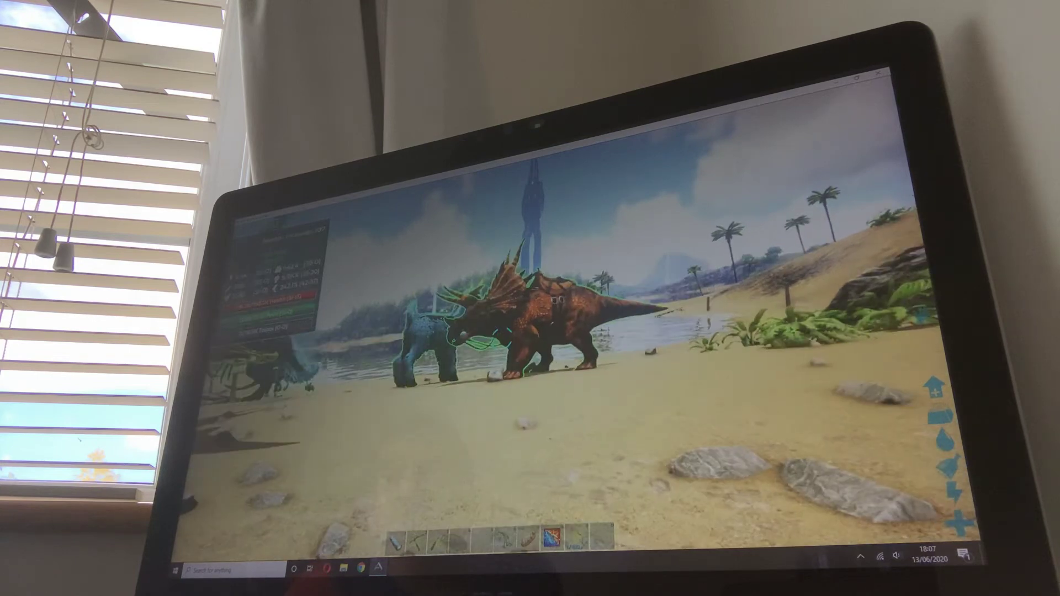
key("w")
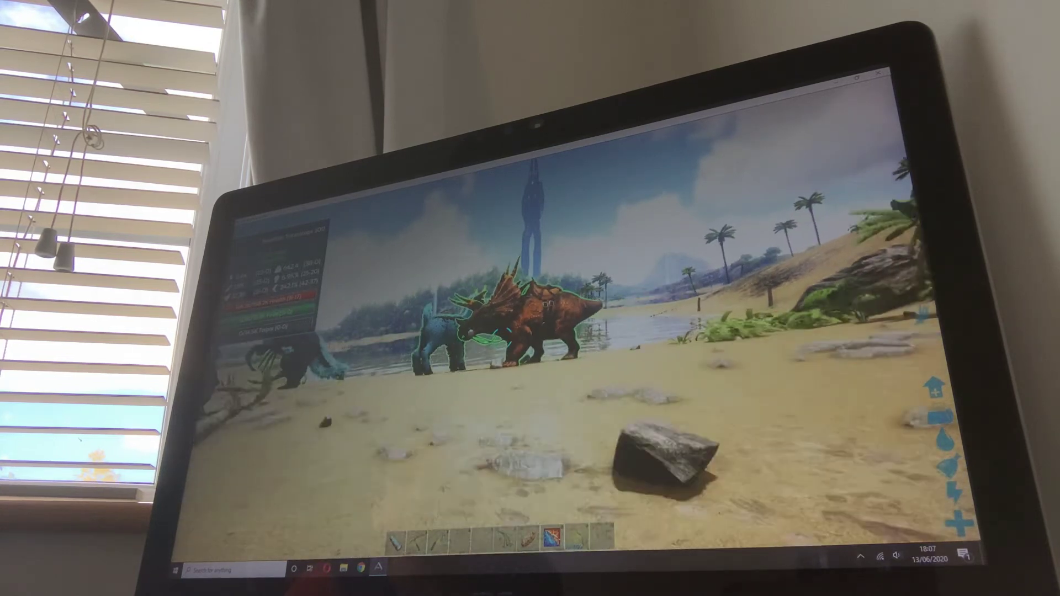
key("w")
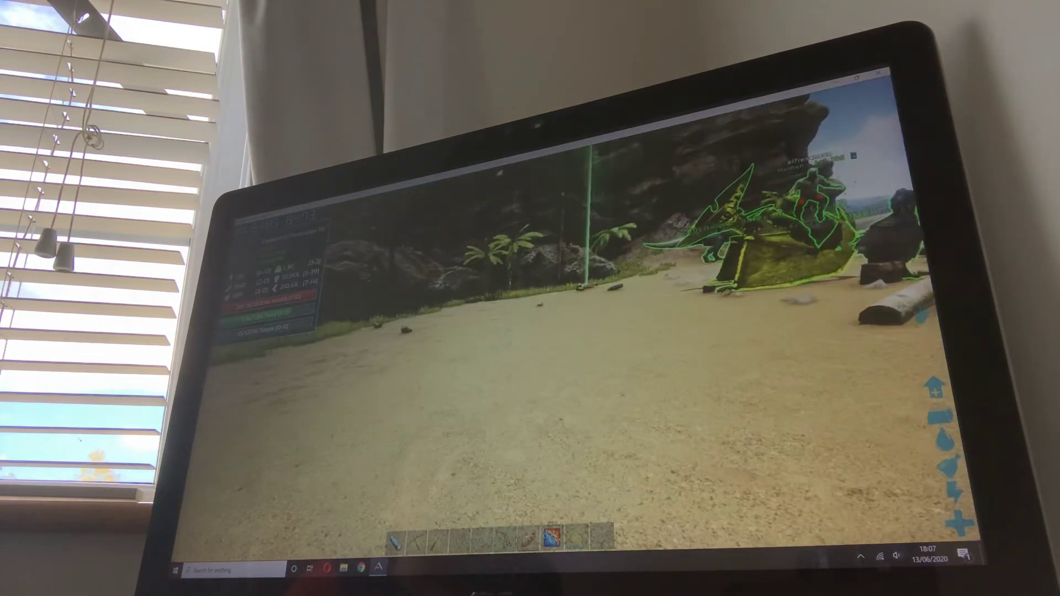
key("w")
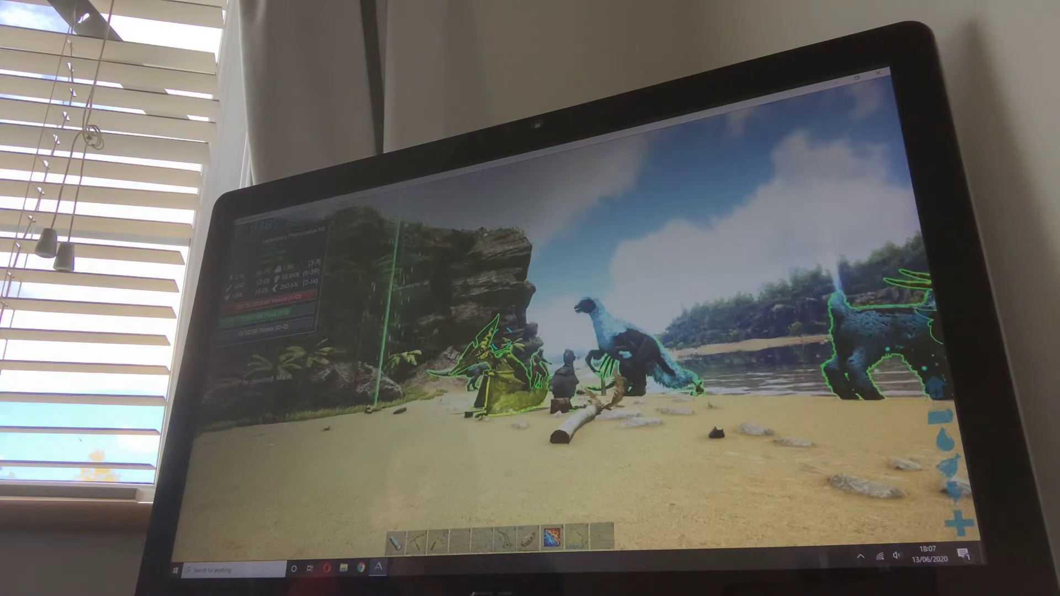
key("w")
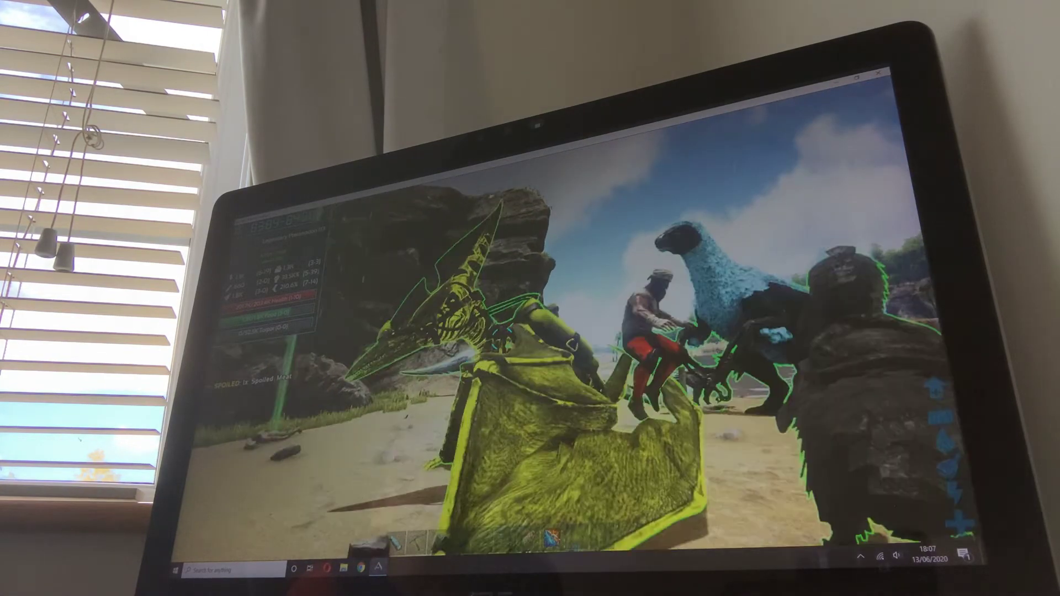
Mount the green pteranodon and fly across the beach toward the water
key("e")
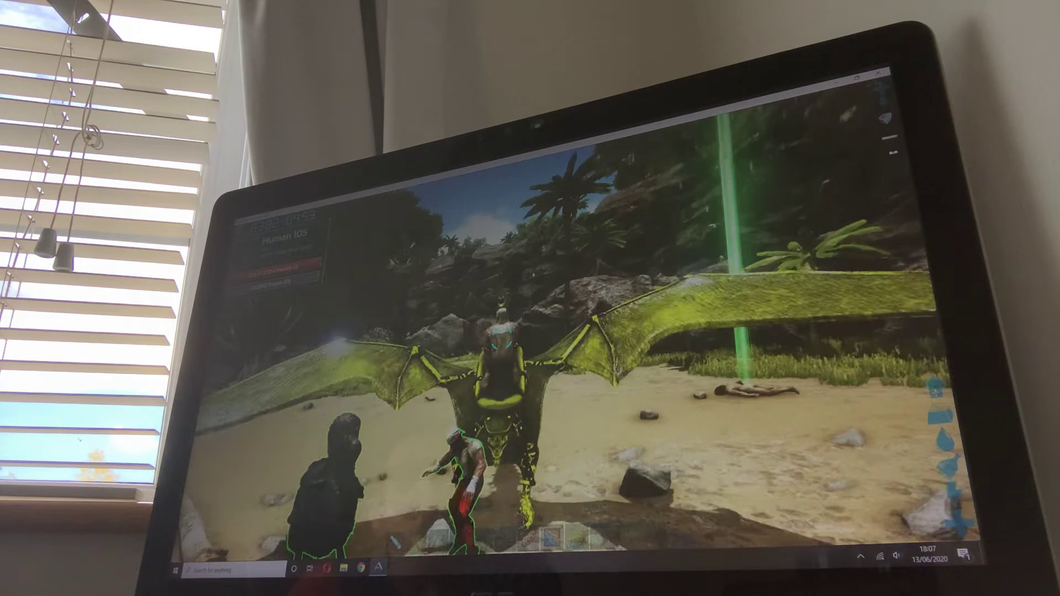
key("space")
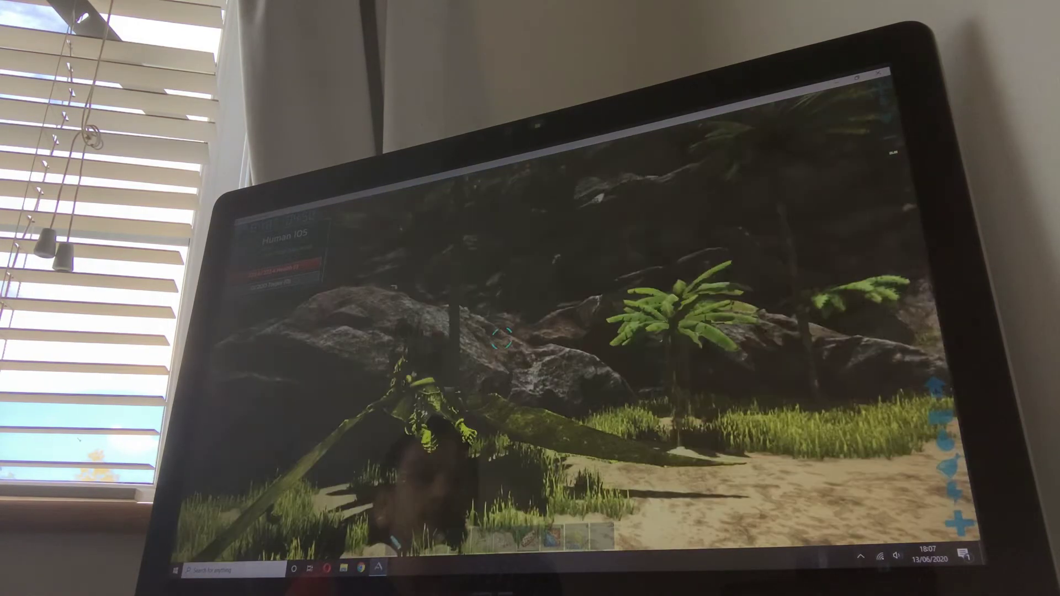
mouse_move(529, 331)
left_mouse_down()
mouse_move(580, 347)
mouse_move(414, 332)
left_mouse_up()
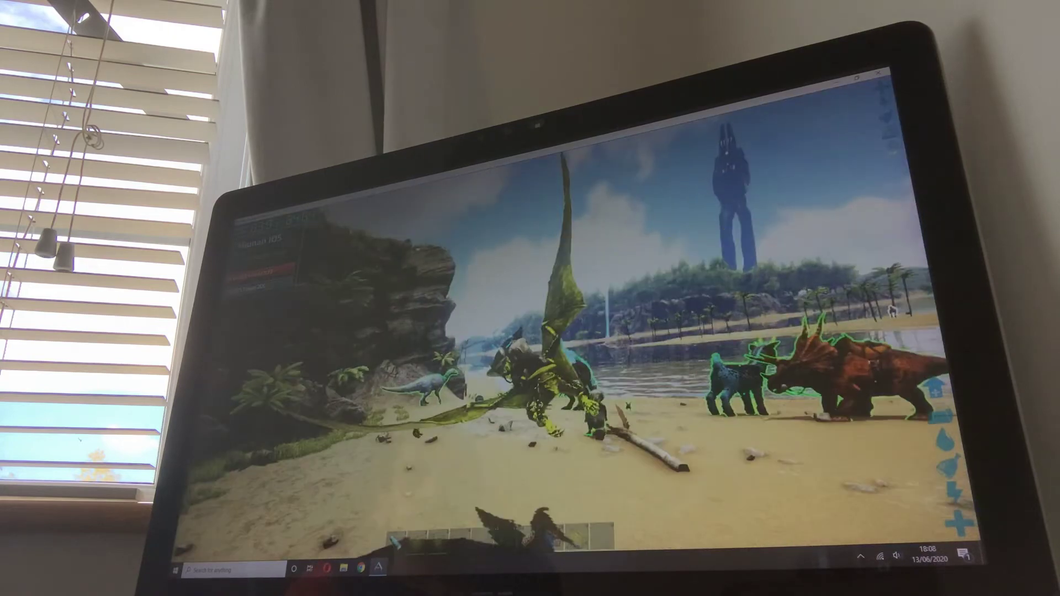
left_click_drag(530, 331, 629, 331)
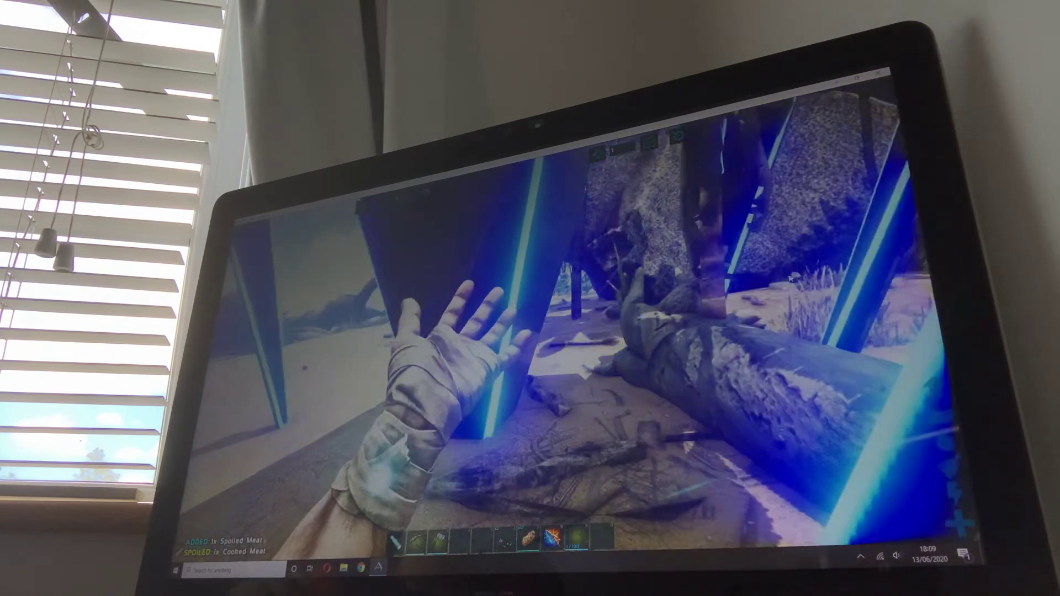
Loot the Kibble (Stego Egg) and Medium Crop Plot from the supply crate
key("e")
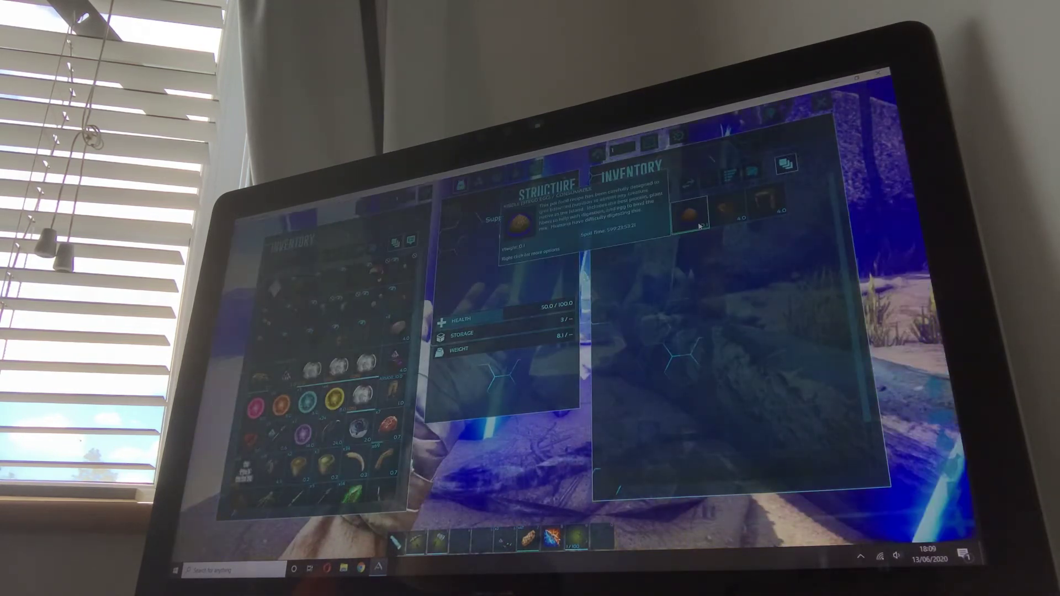
double_click(694, 220)
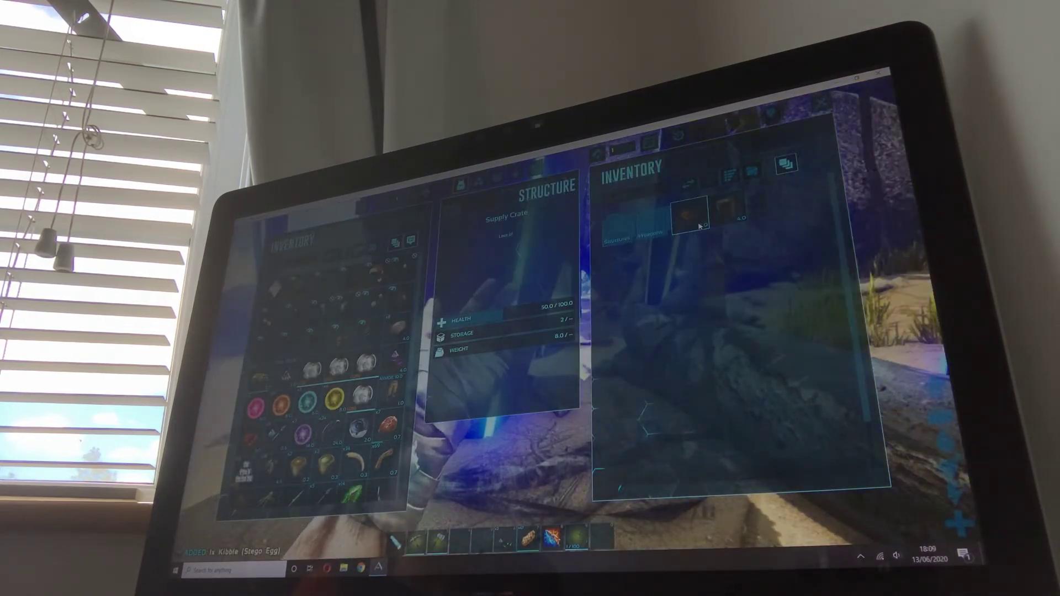
double_click(700, 225)
double_click(700, 225)
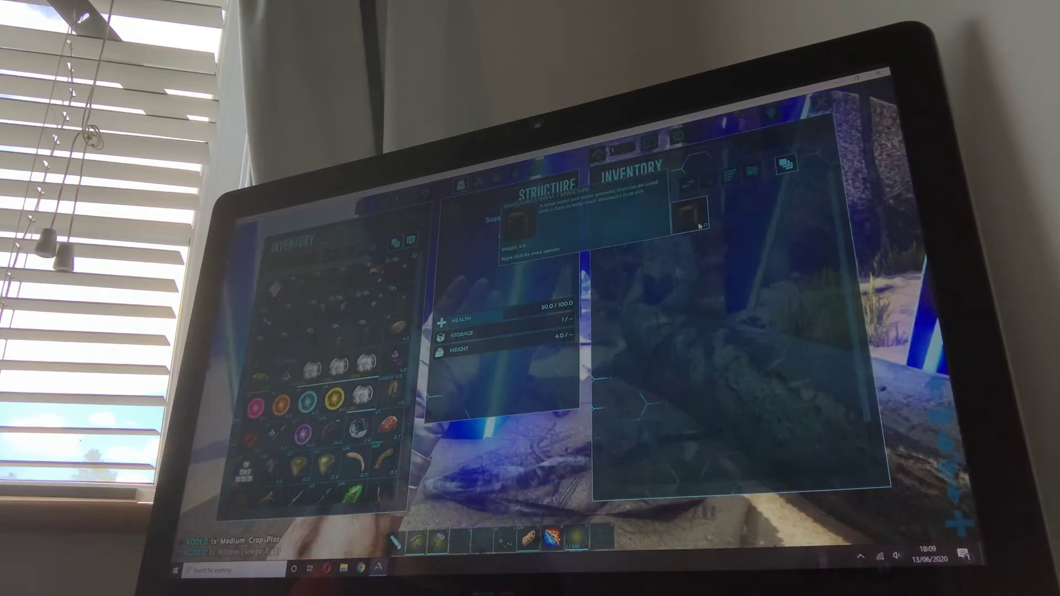
key("Escape")
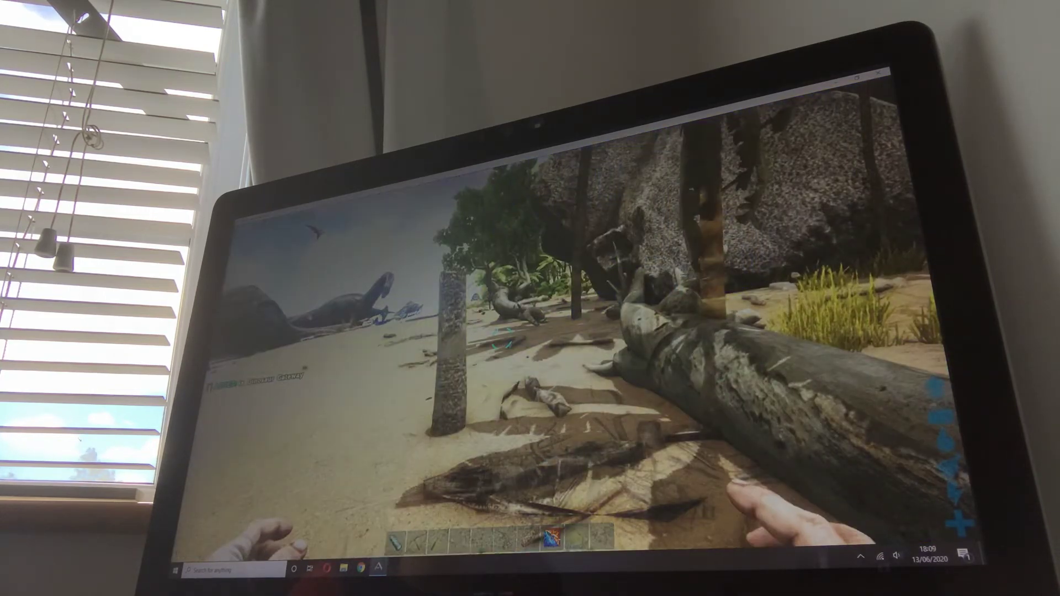
left_click_drag(530, 331, 249, 331)
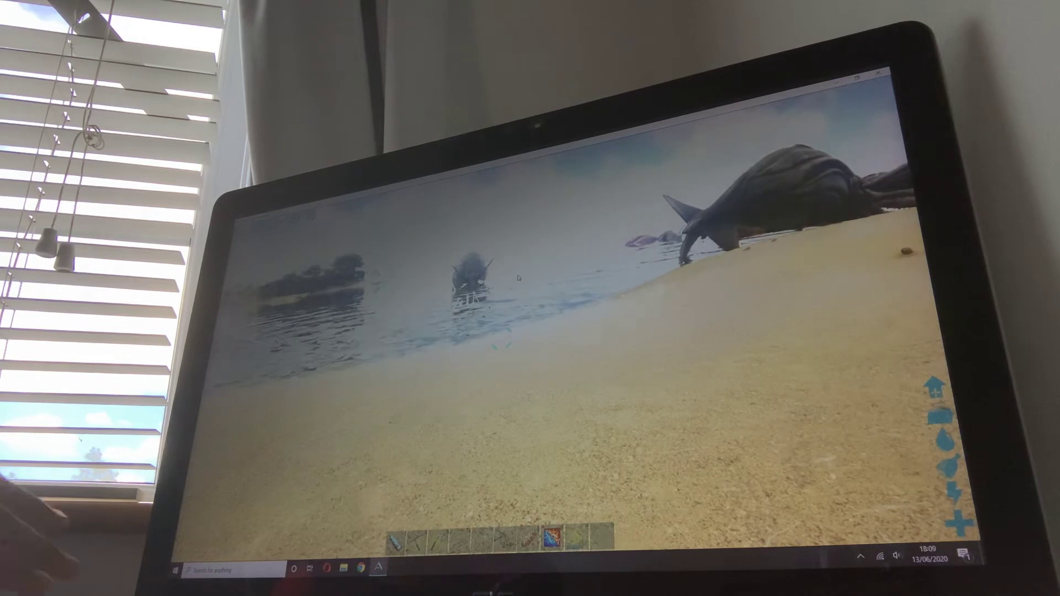
Run a Creature Finder Deluxe search that finds 4 creatures, then close it
key("F3")
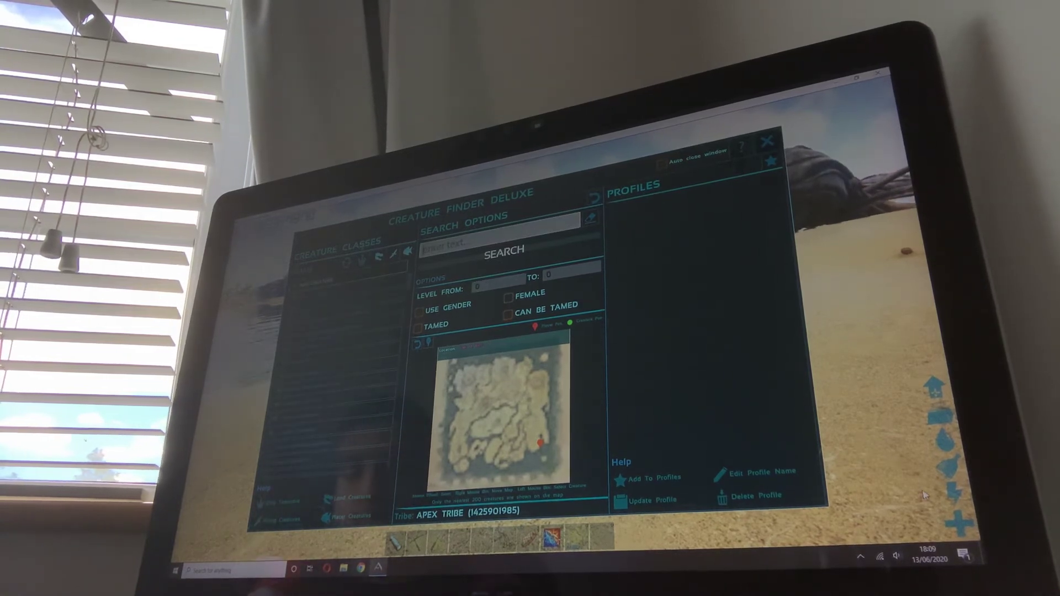
type("myl")
left_click(504, 250)
type("pro")
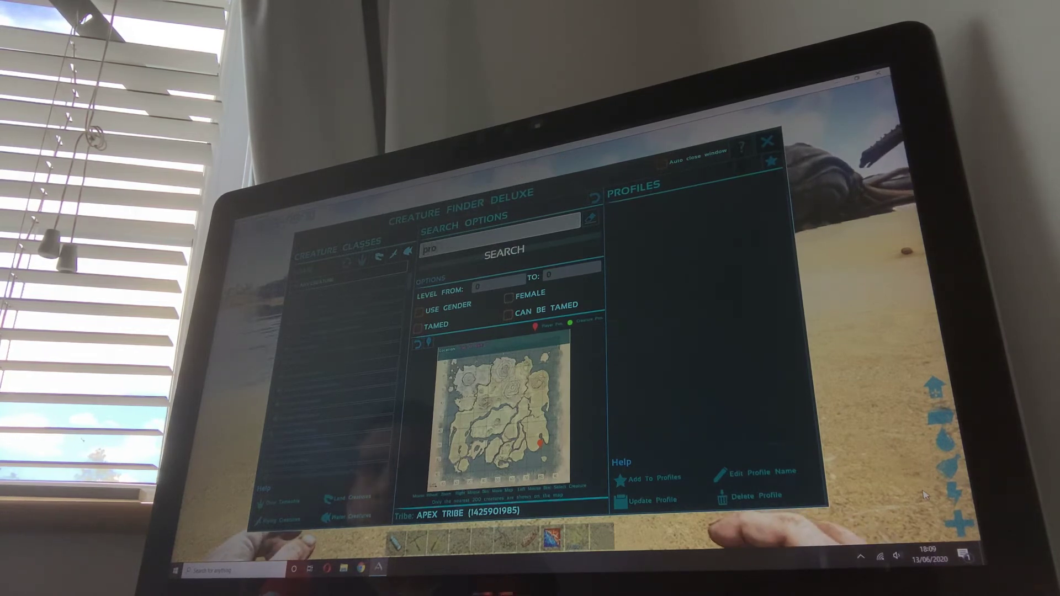
left_click(505, 250)
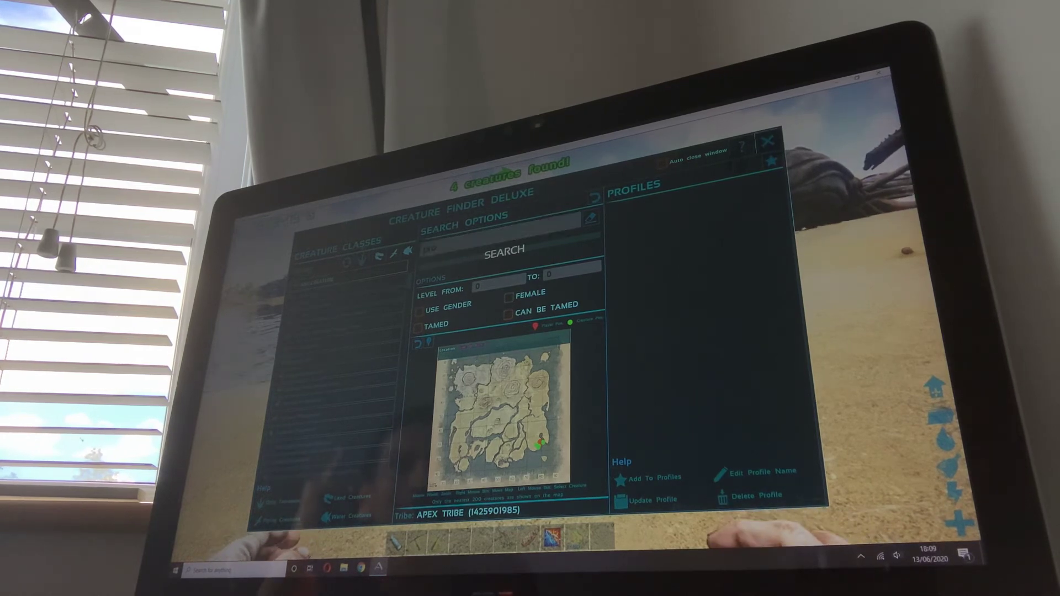
left_click(767, 142)
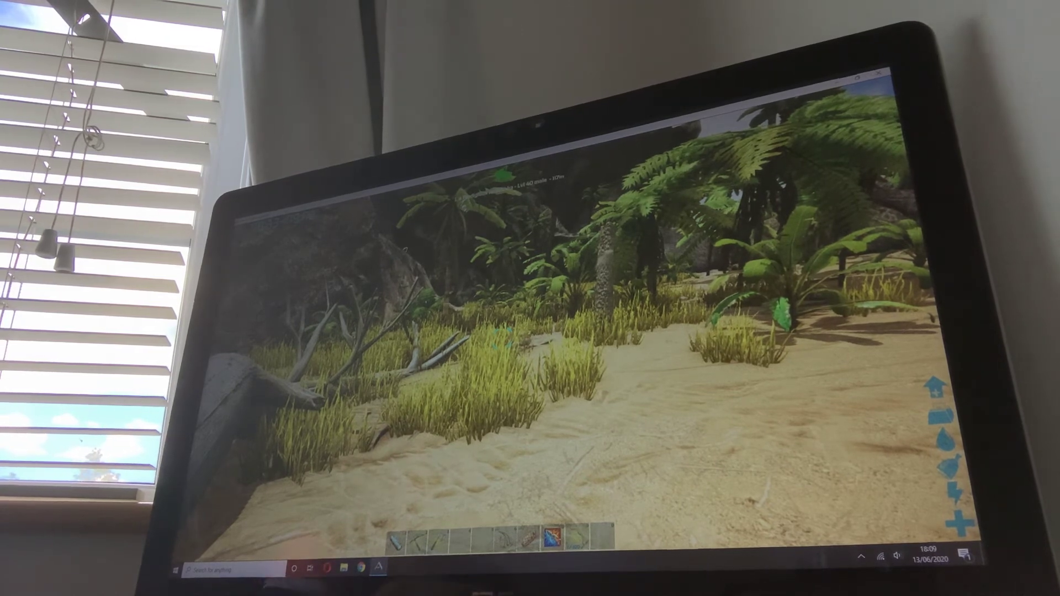
Search the creature finder for a creature by name and return to play
key("F1")
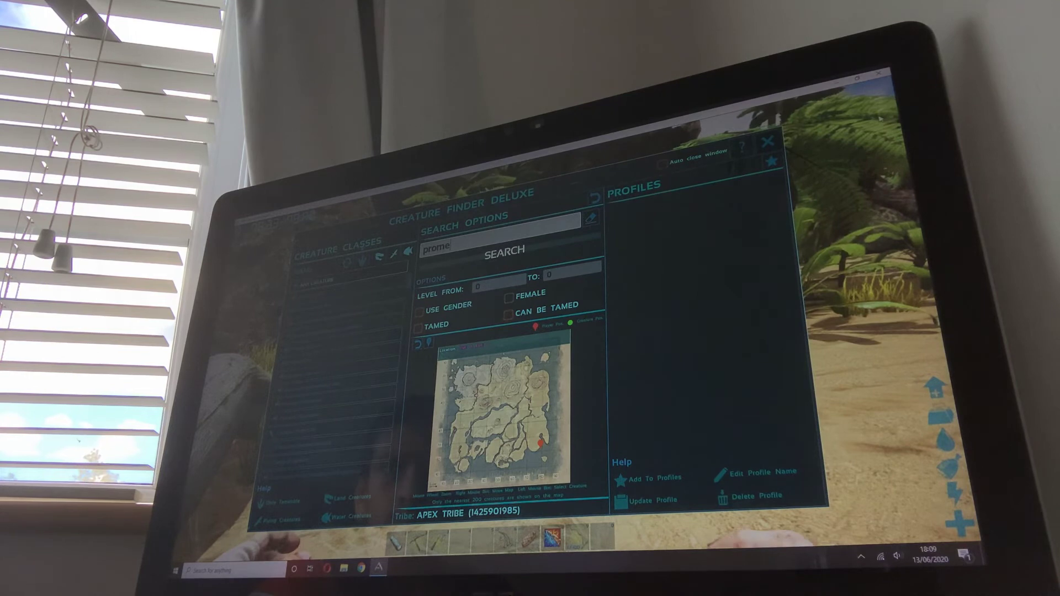
key("Return")
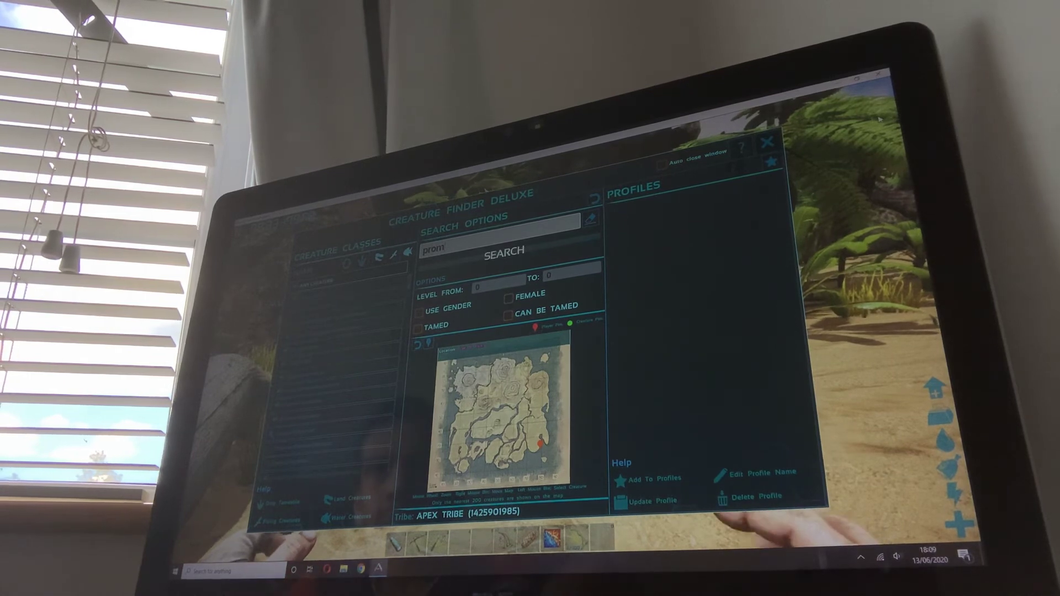
type("wicke")
key("Return")
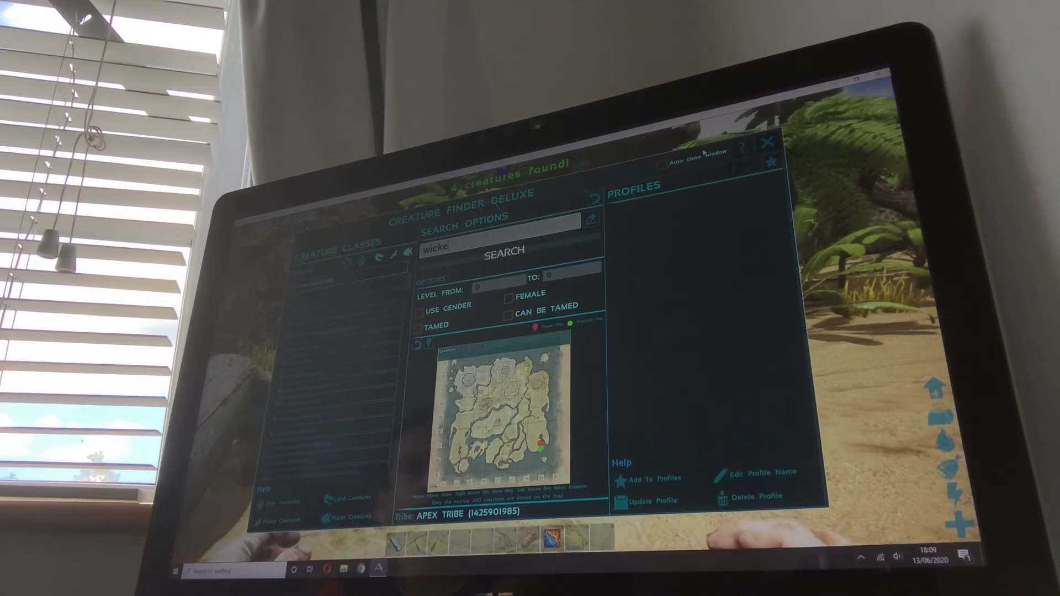
key("Escape")
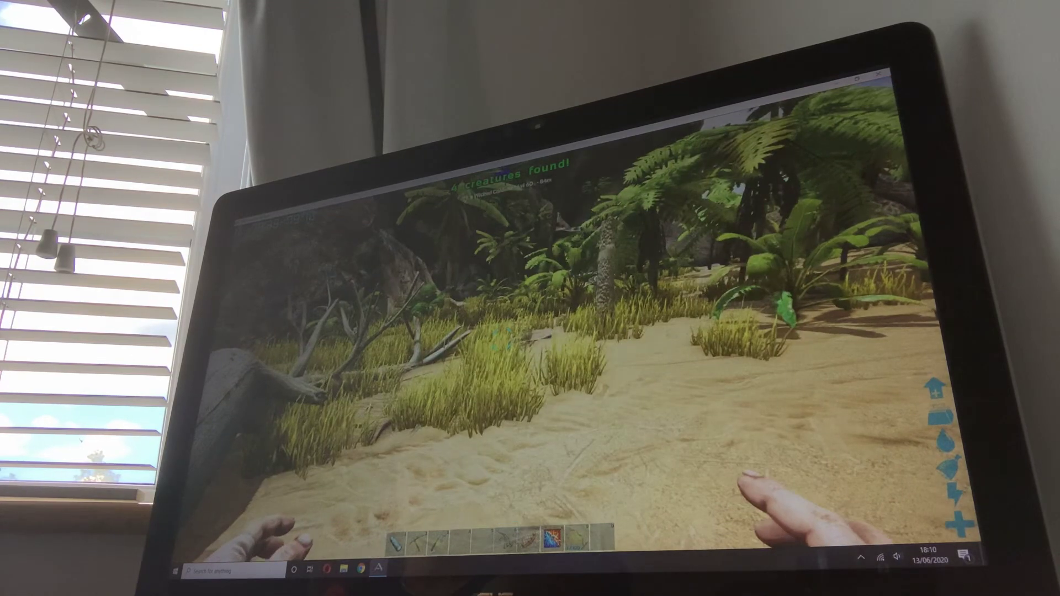
Mount the Pteranodon, fly it across the water, and land on the island's sandy beach
key("w")
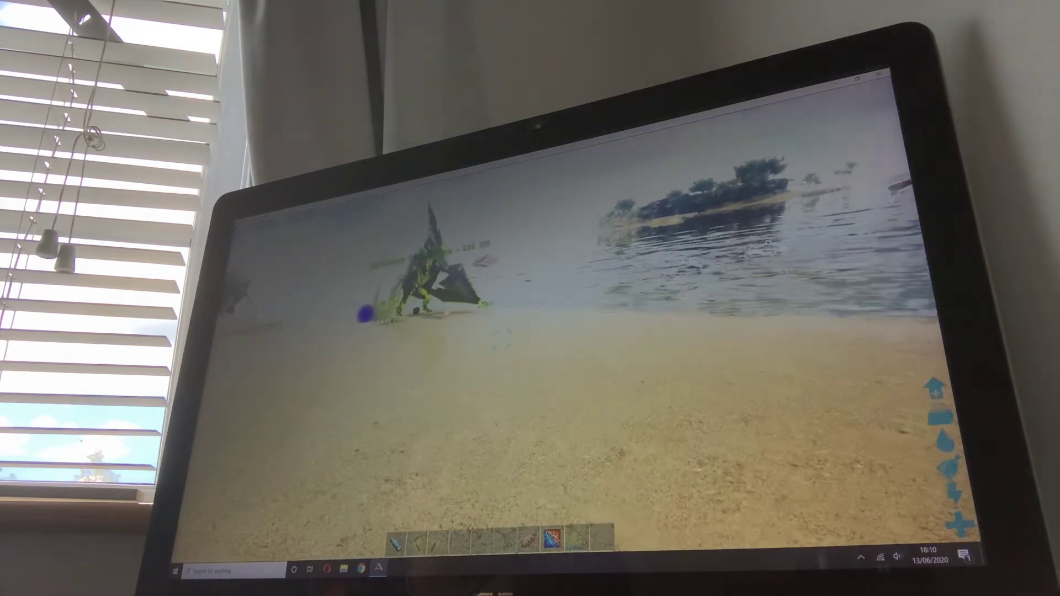
key("e")
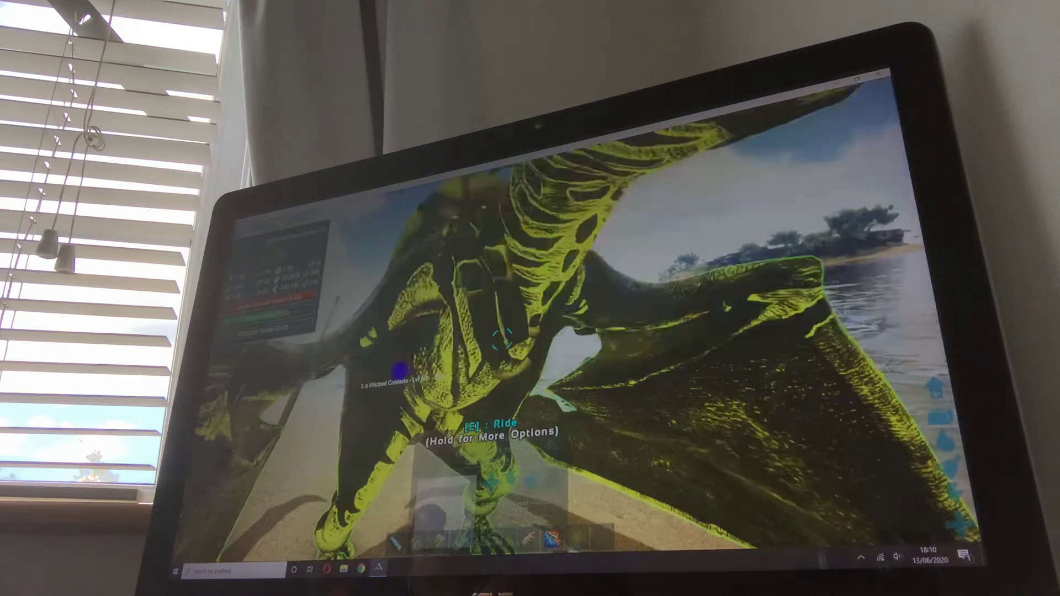
key("w")
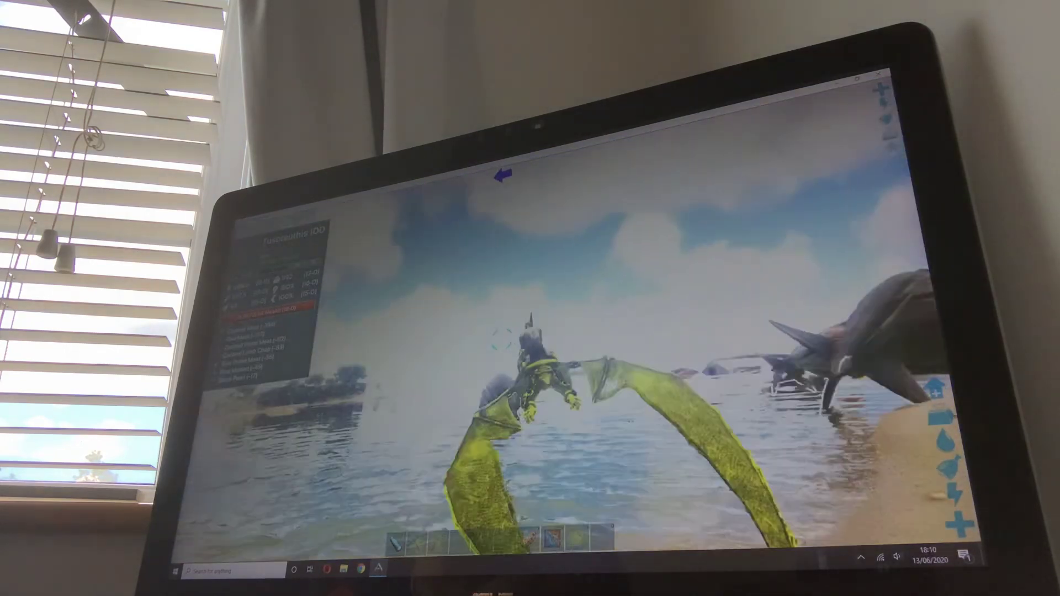
key("w")
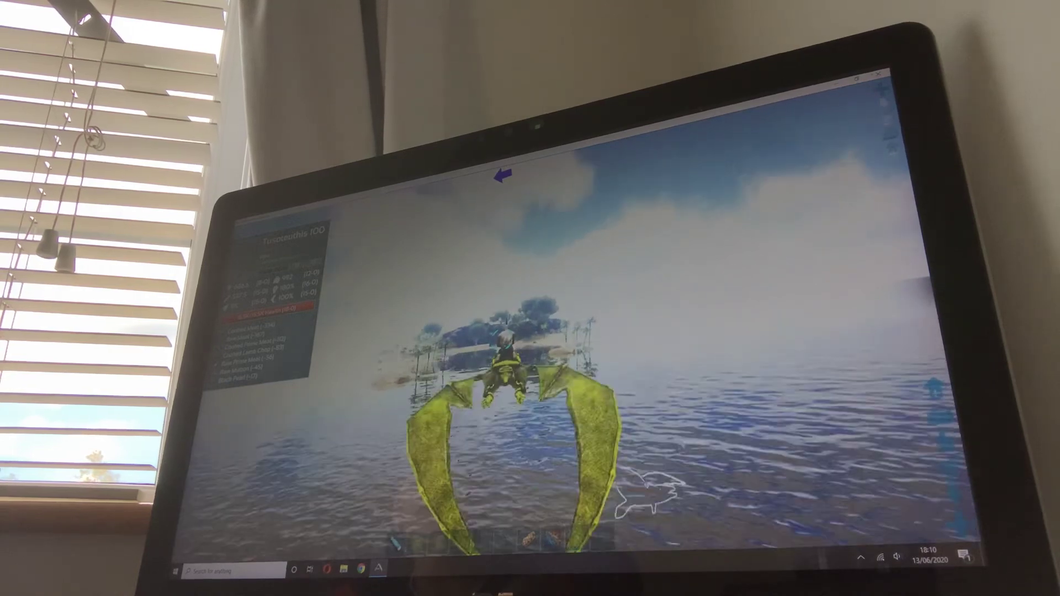
key("w")
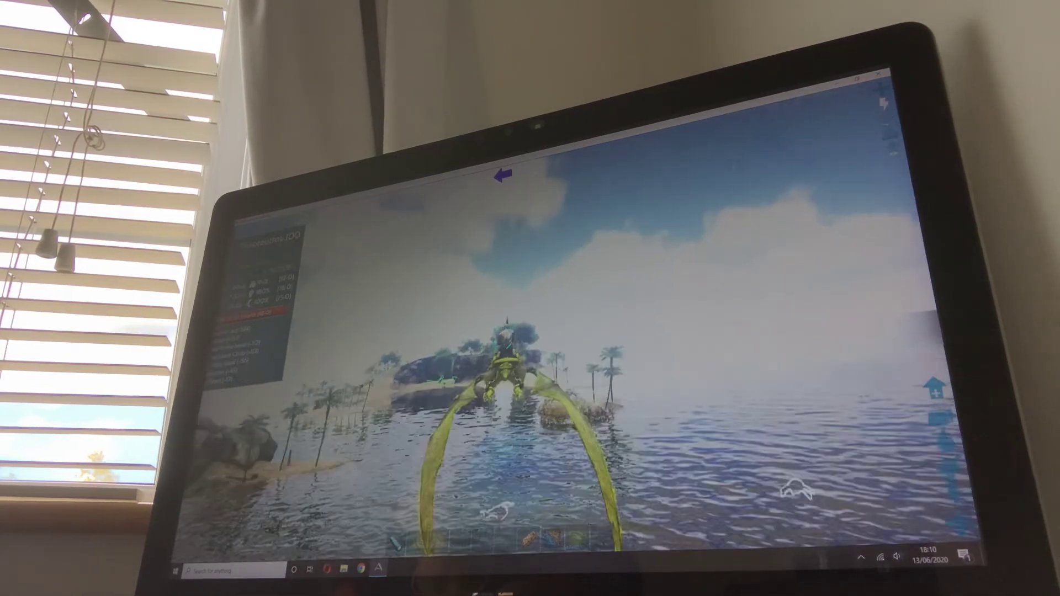
key("w")
key("w")
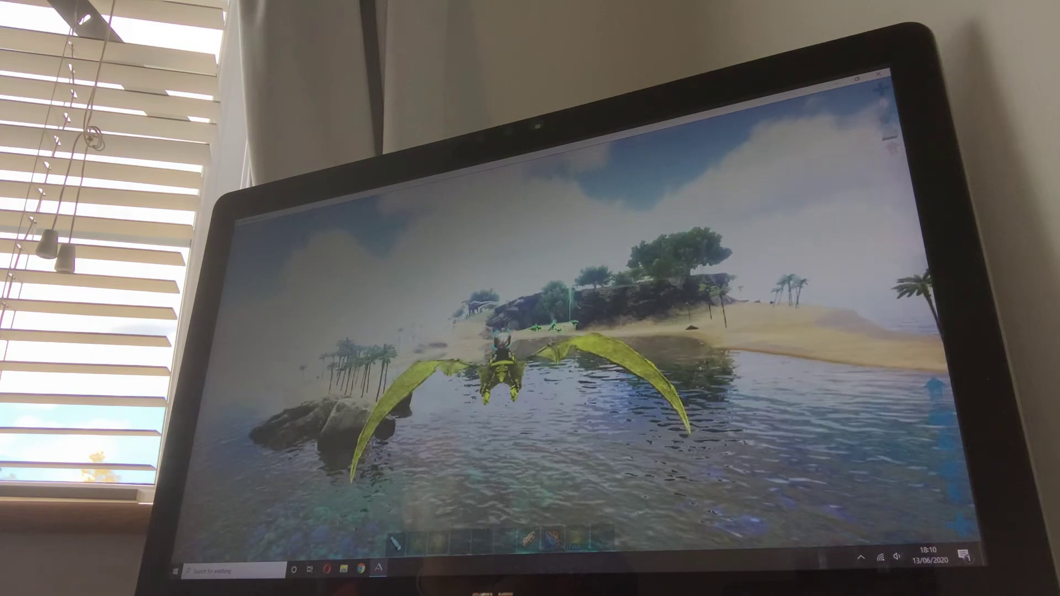
key("w")
key("w")
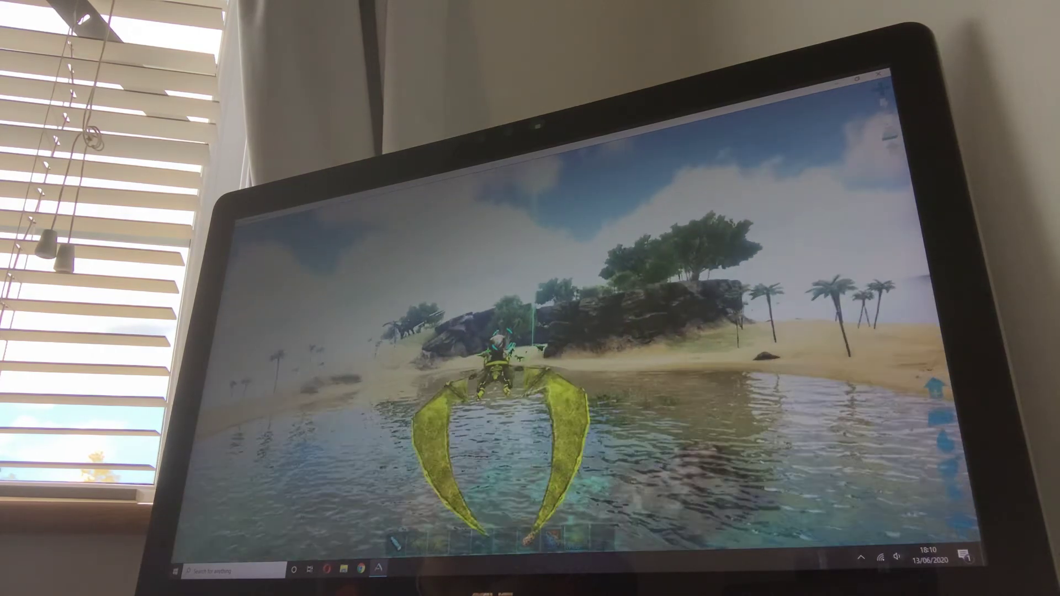
key("w")
key("w")
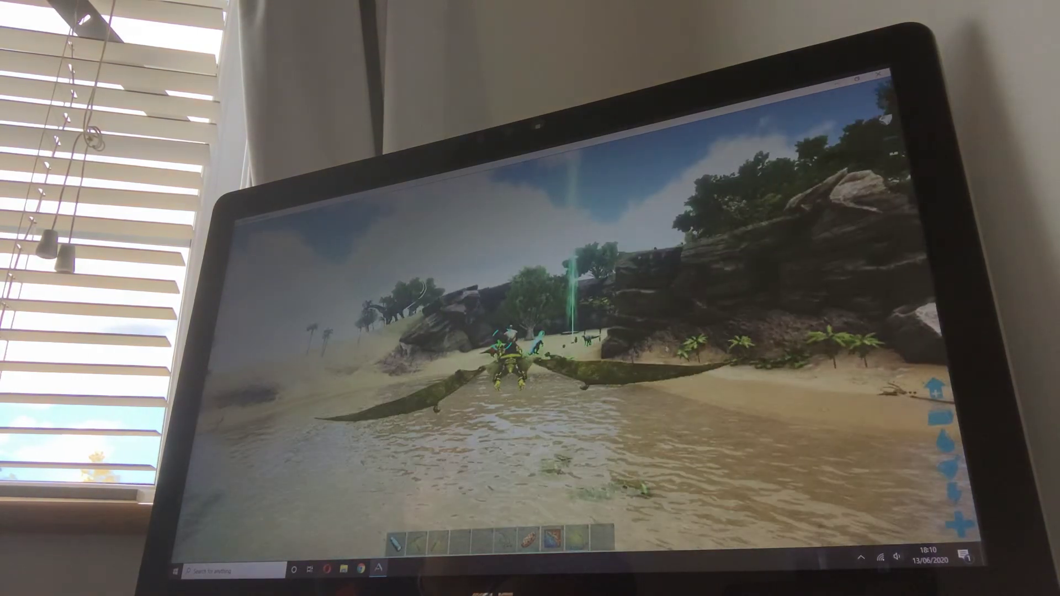
key("w")
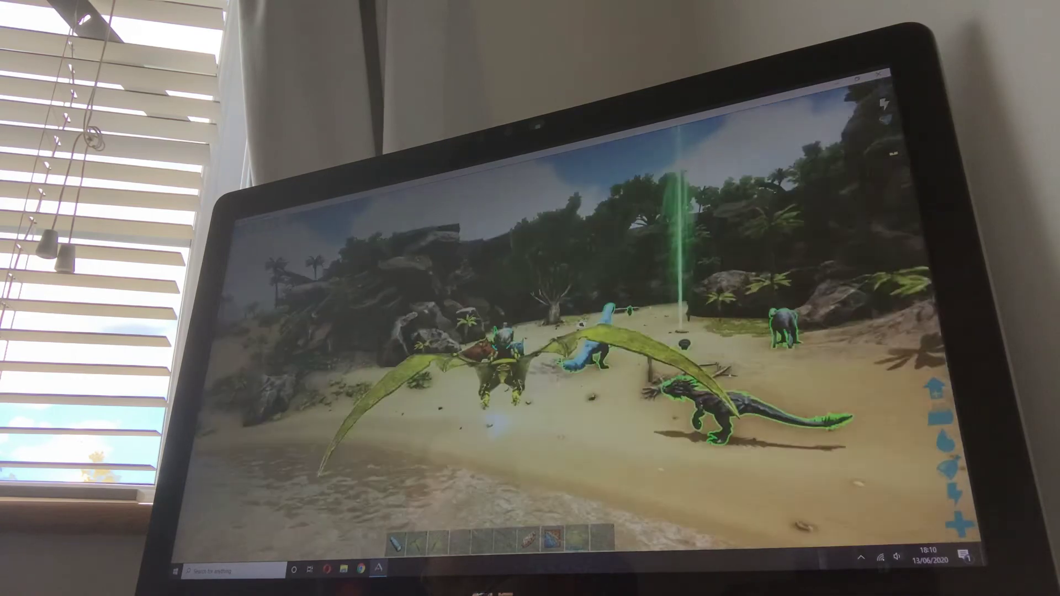
key("w")
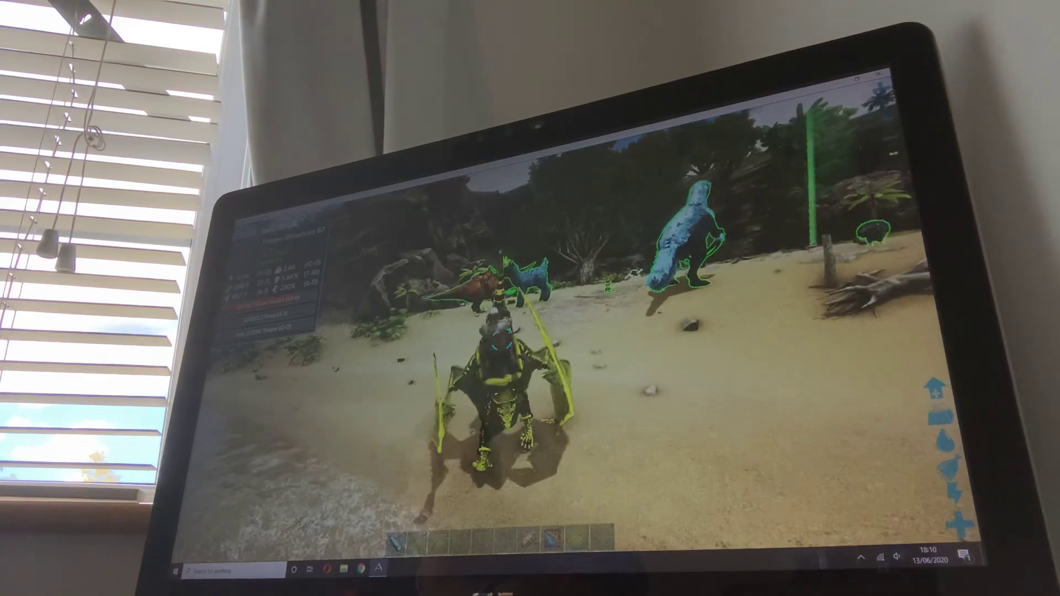
key("w")
Dismount the Pteranodon and walk along the beach to the grassy edge below the rocks
left_click_drag(530, 331, 745, 332)
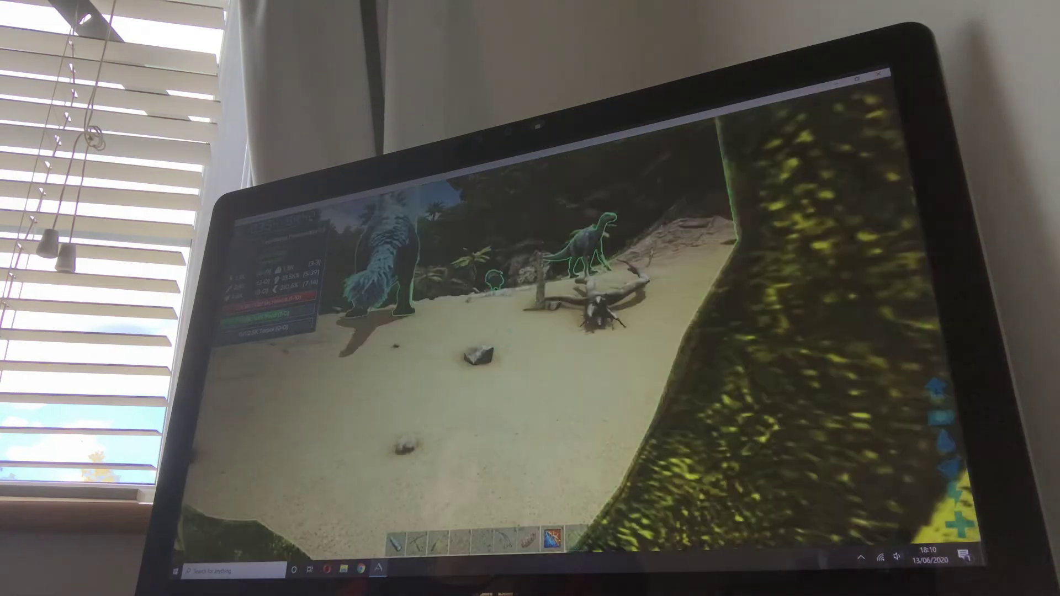
key("e")
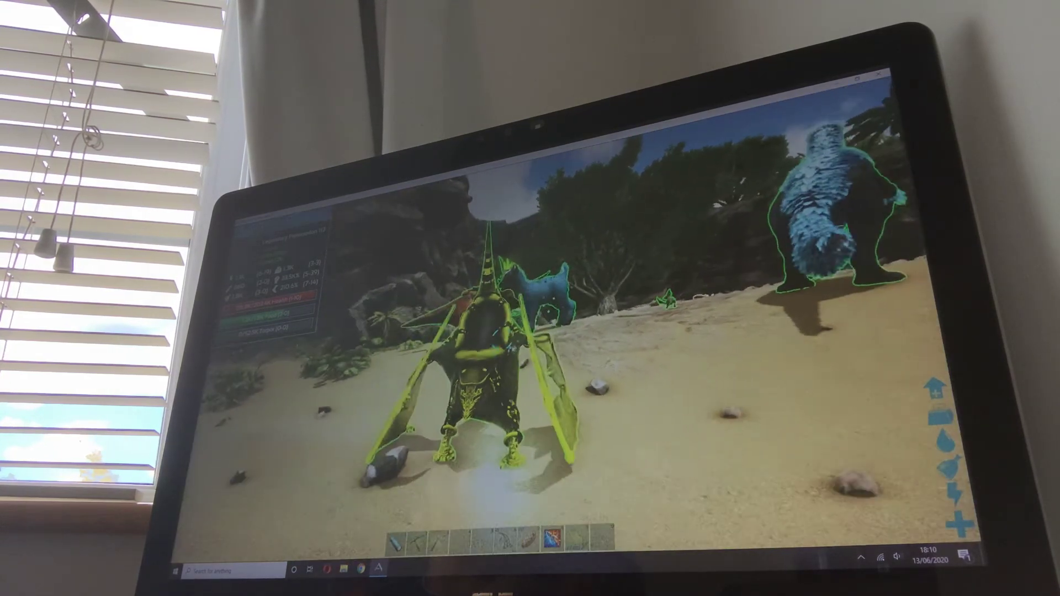
key("s")
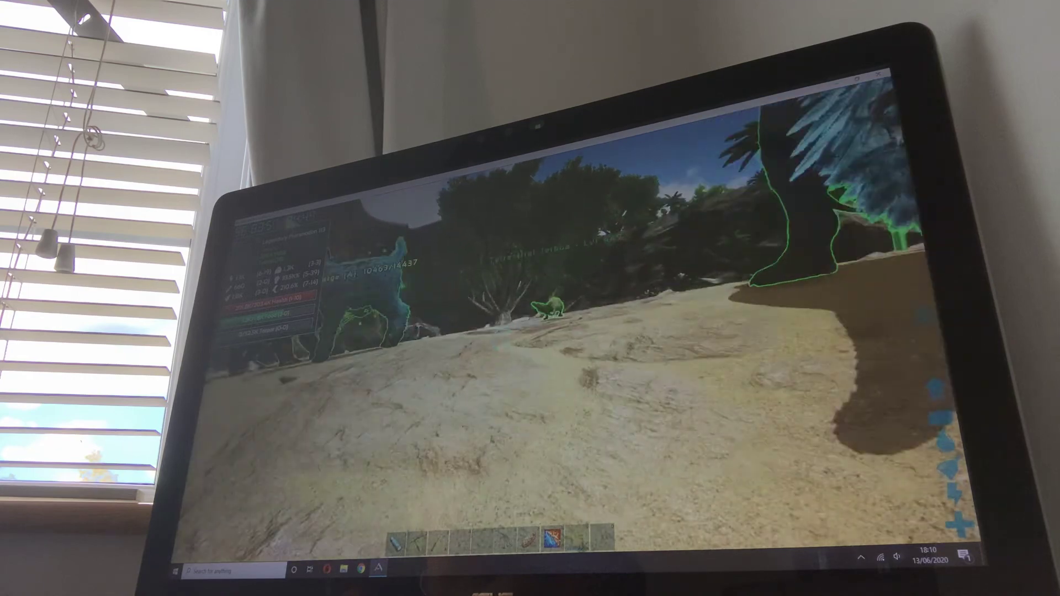
key("w")
key("w")
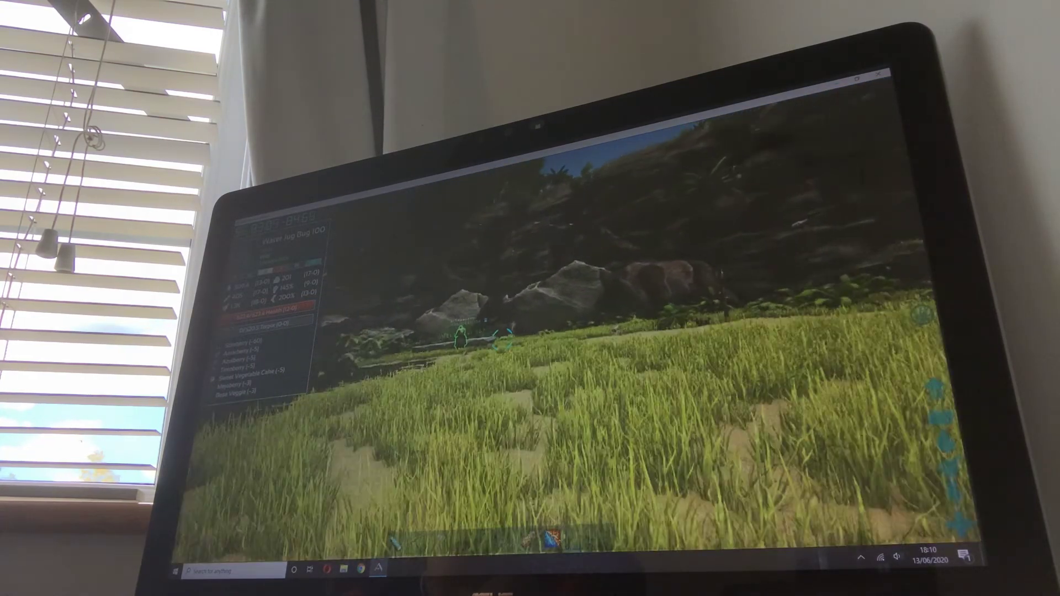
key("w")
key("w")
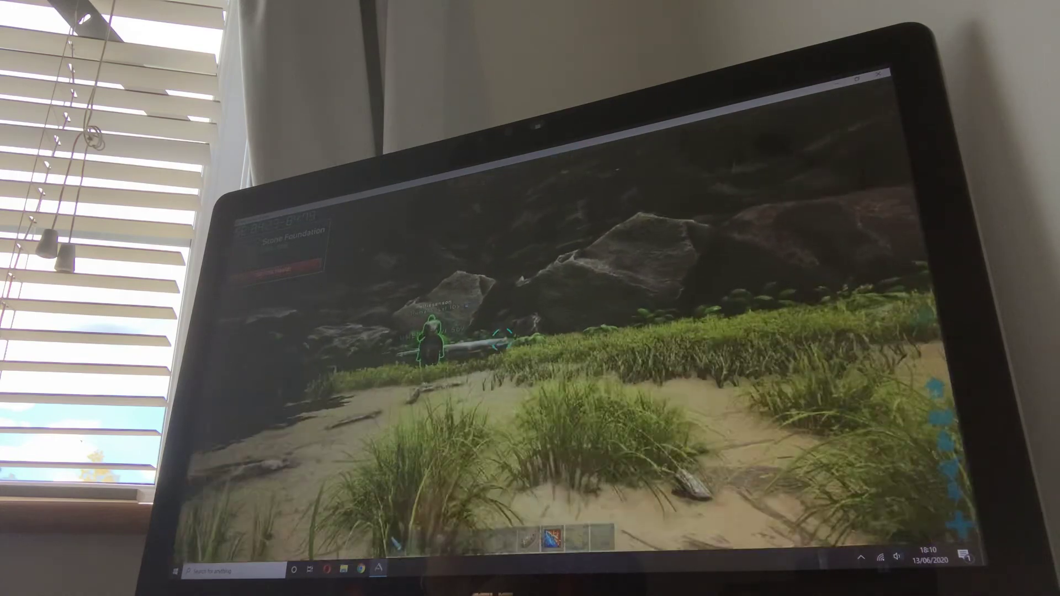
Take the Parados Smithy from the inventory, place it on the stone foundation, and bring up its options
key("i")
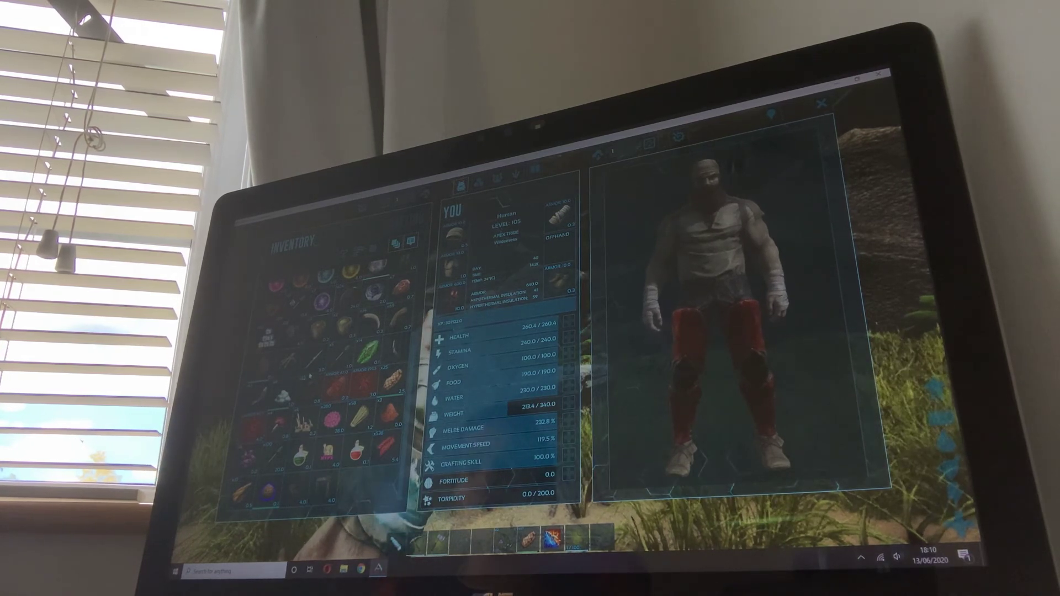
scroll(331, 364, "up", 1)
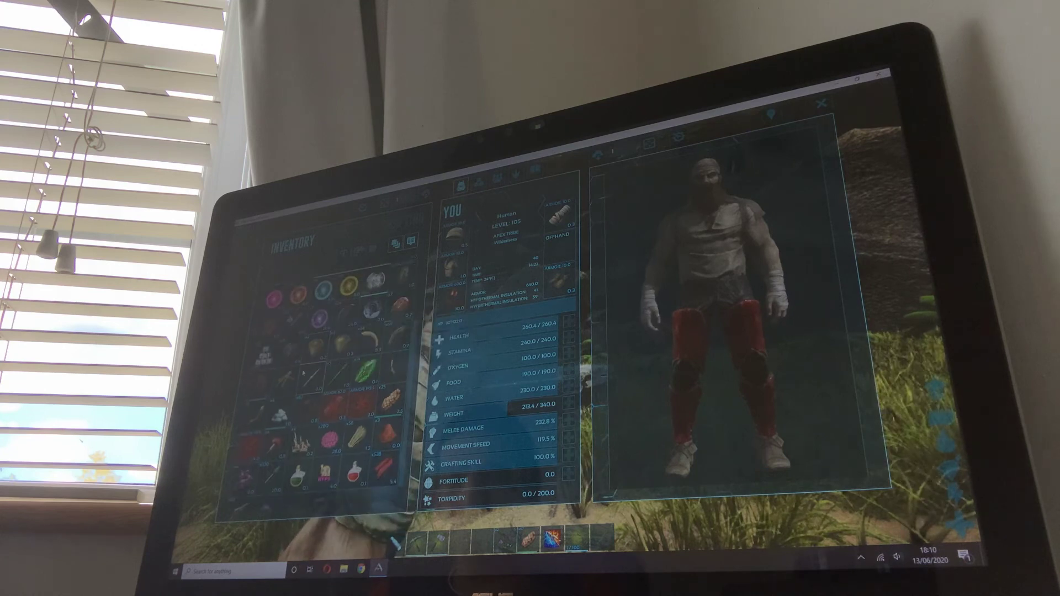
scroll(307, 373, "down", 1)
scroll(349, 356, "down", 3)
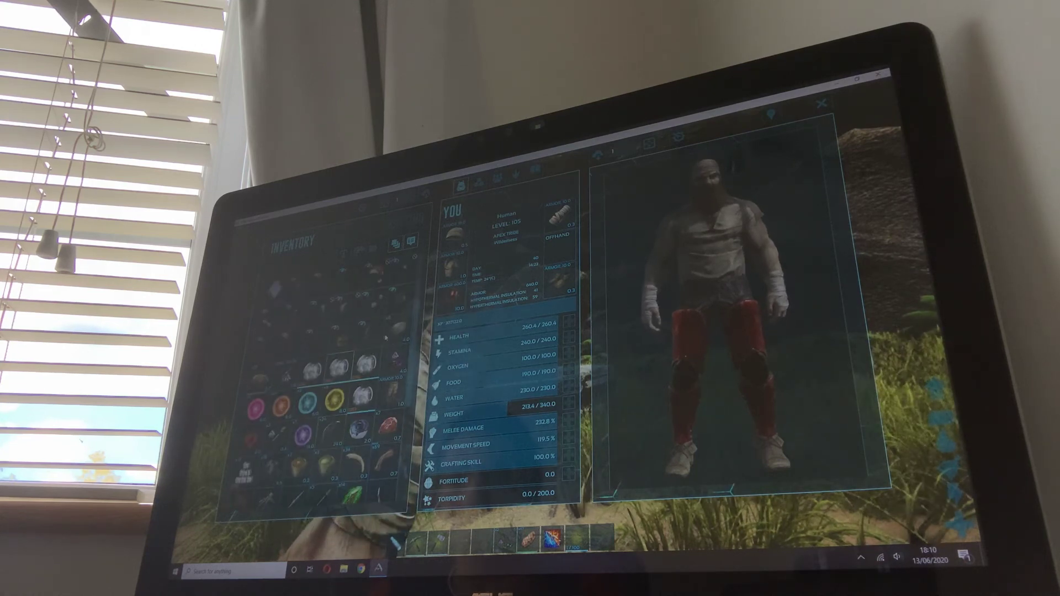
key("Escape")
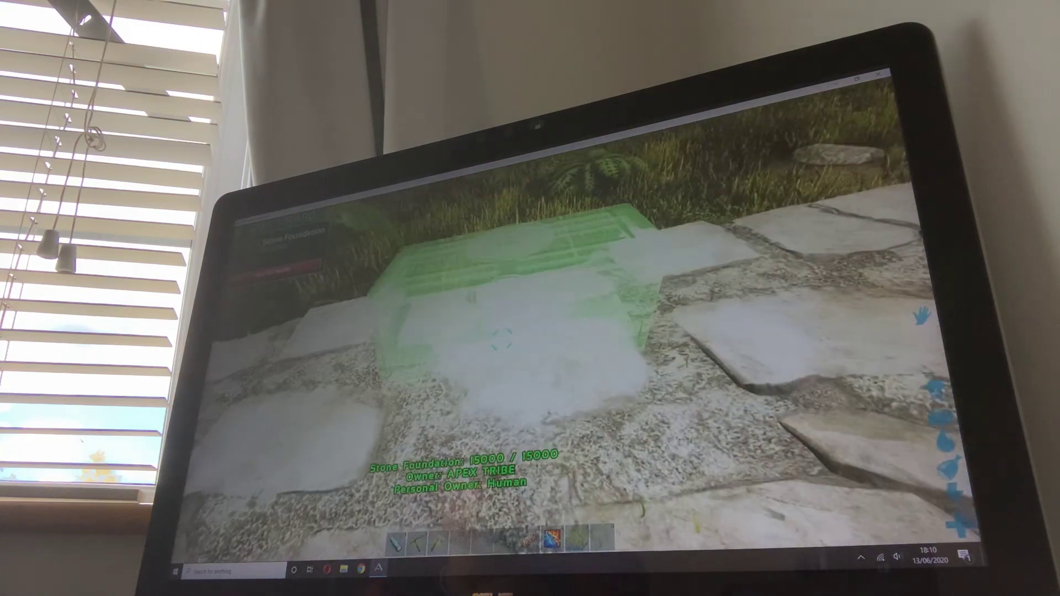
left_click(500, 339)
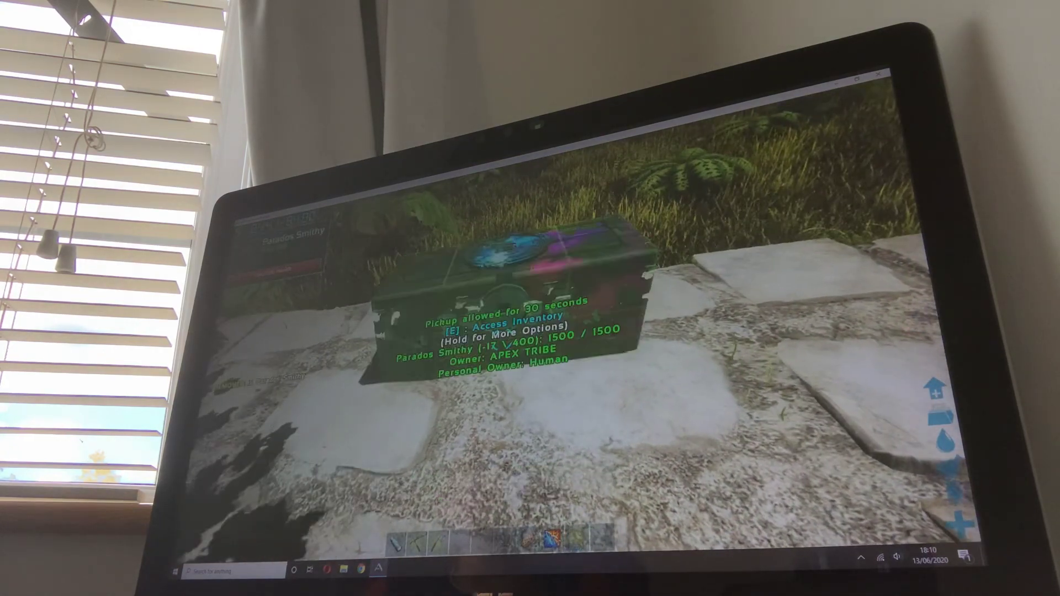
key("e")
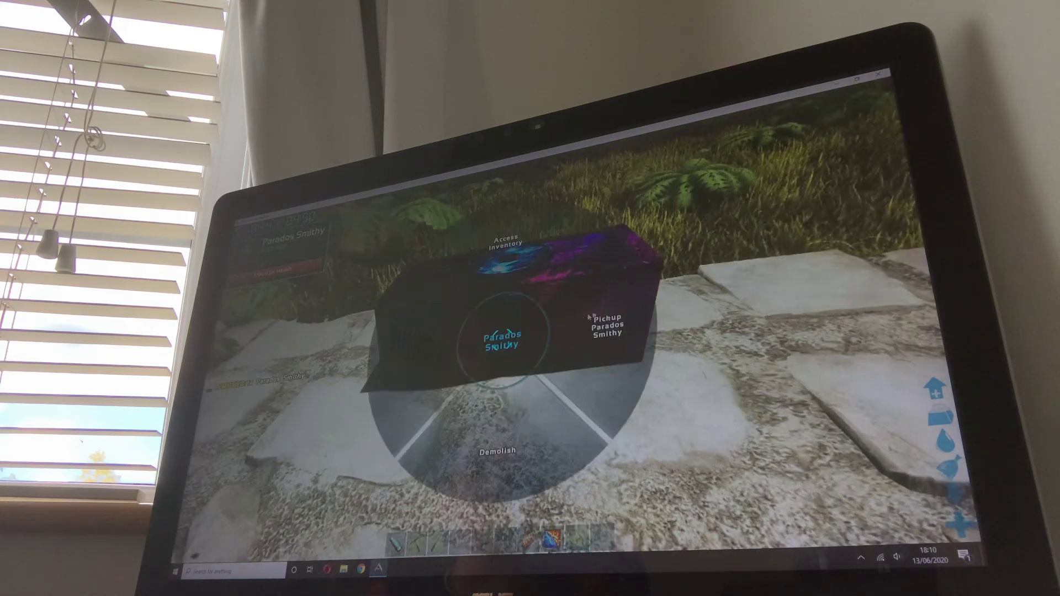